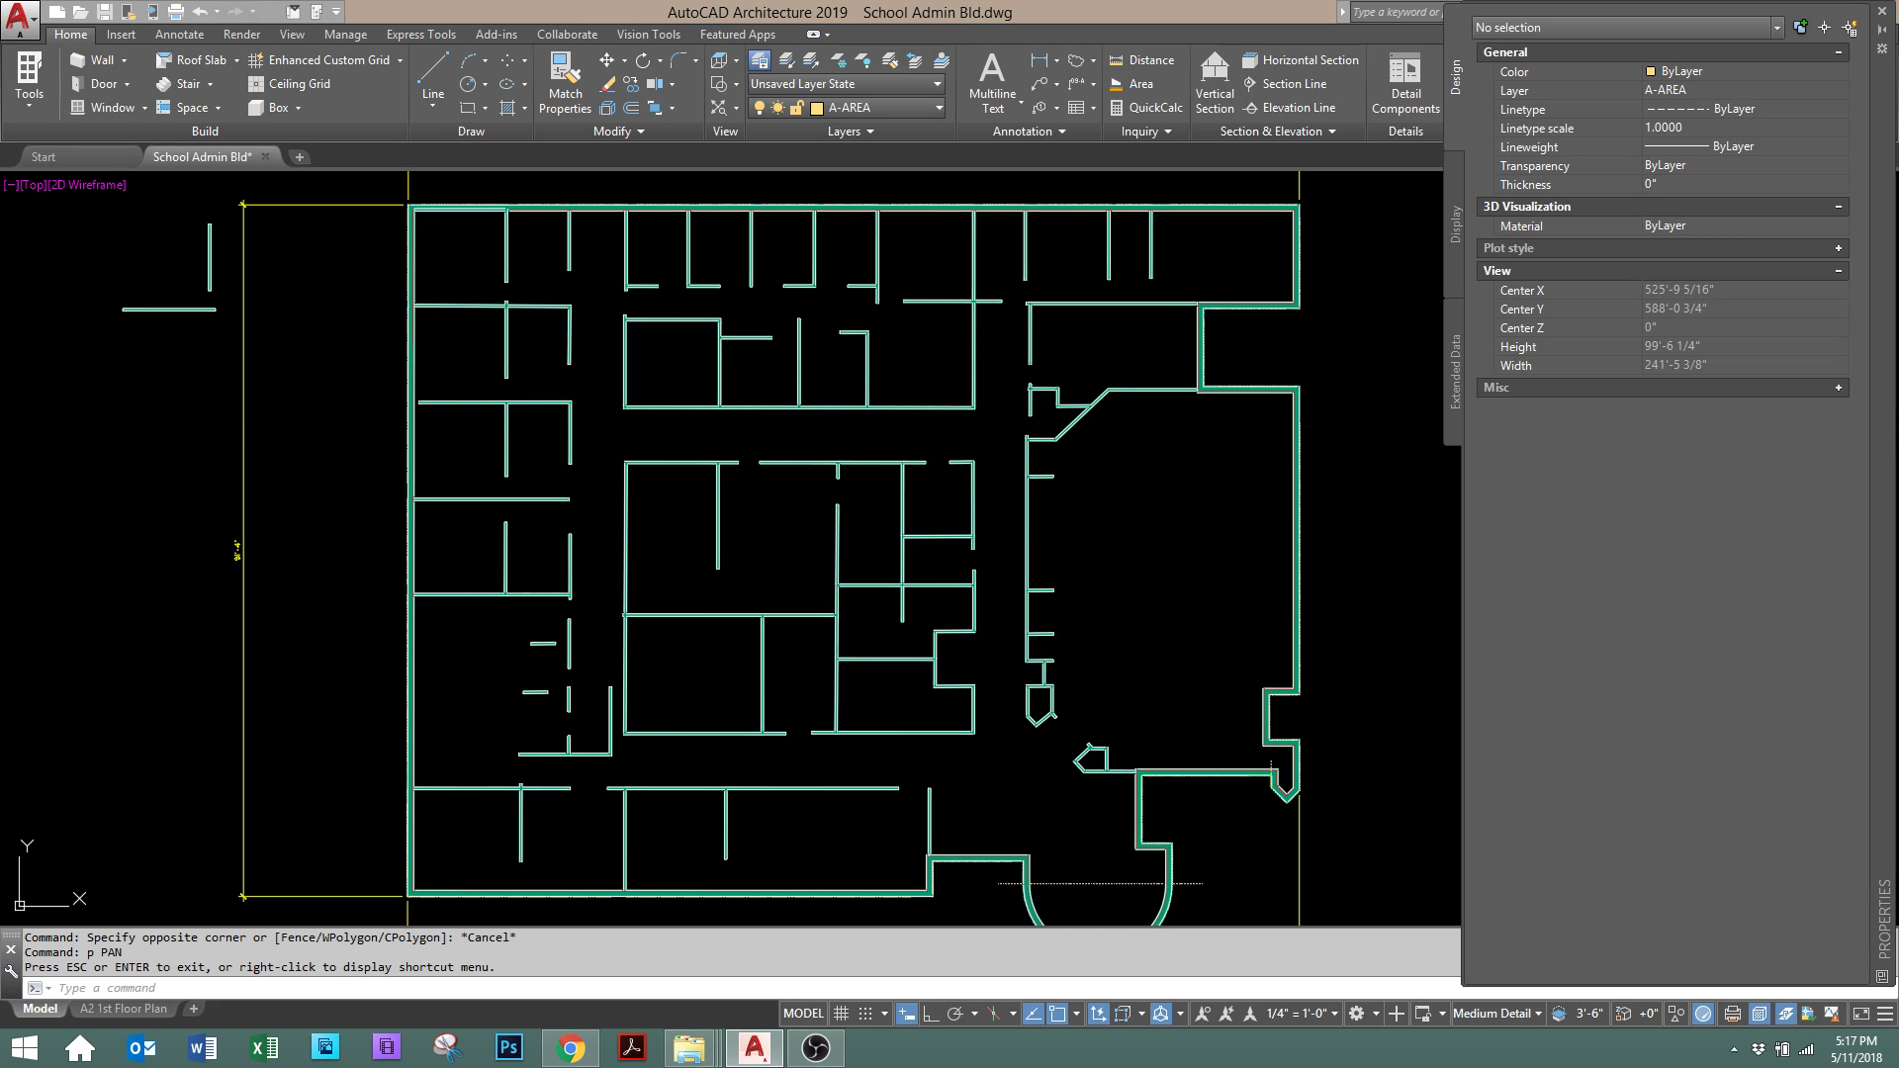
# Draw a horizontal reference line with Ortho on from the lower-right corner of the upper central room block to just past its lower-left corner.
pyautogui.scroll(2, 741, 437)
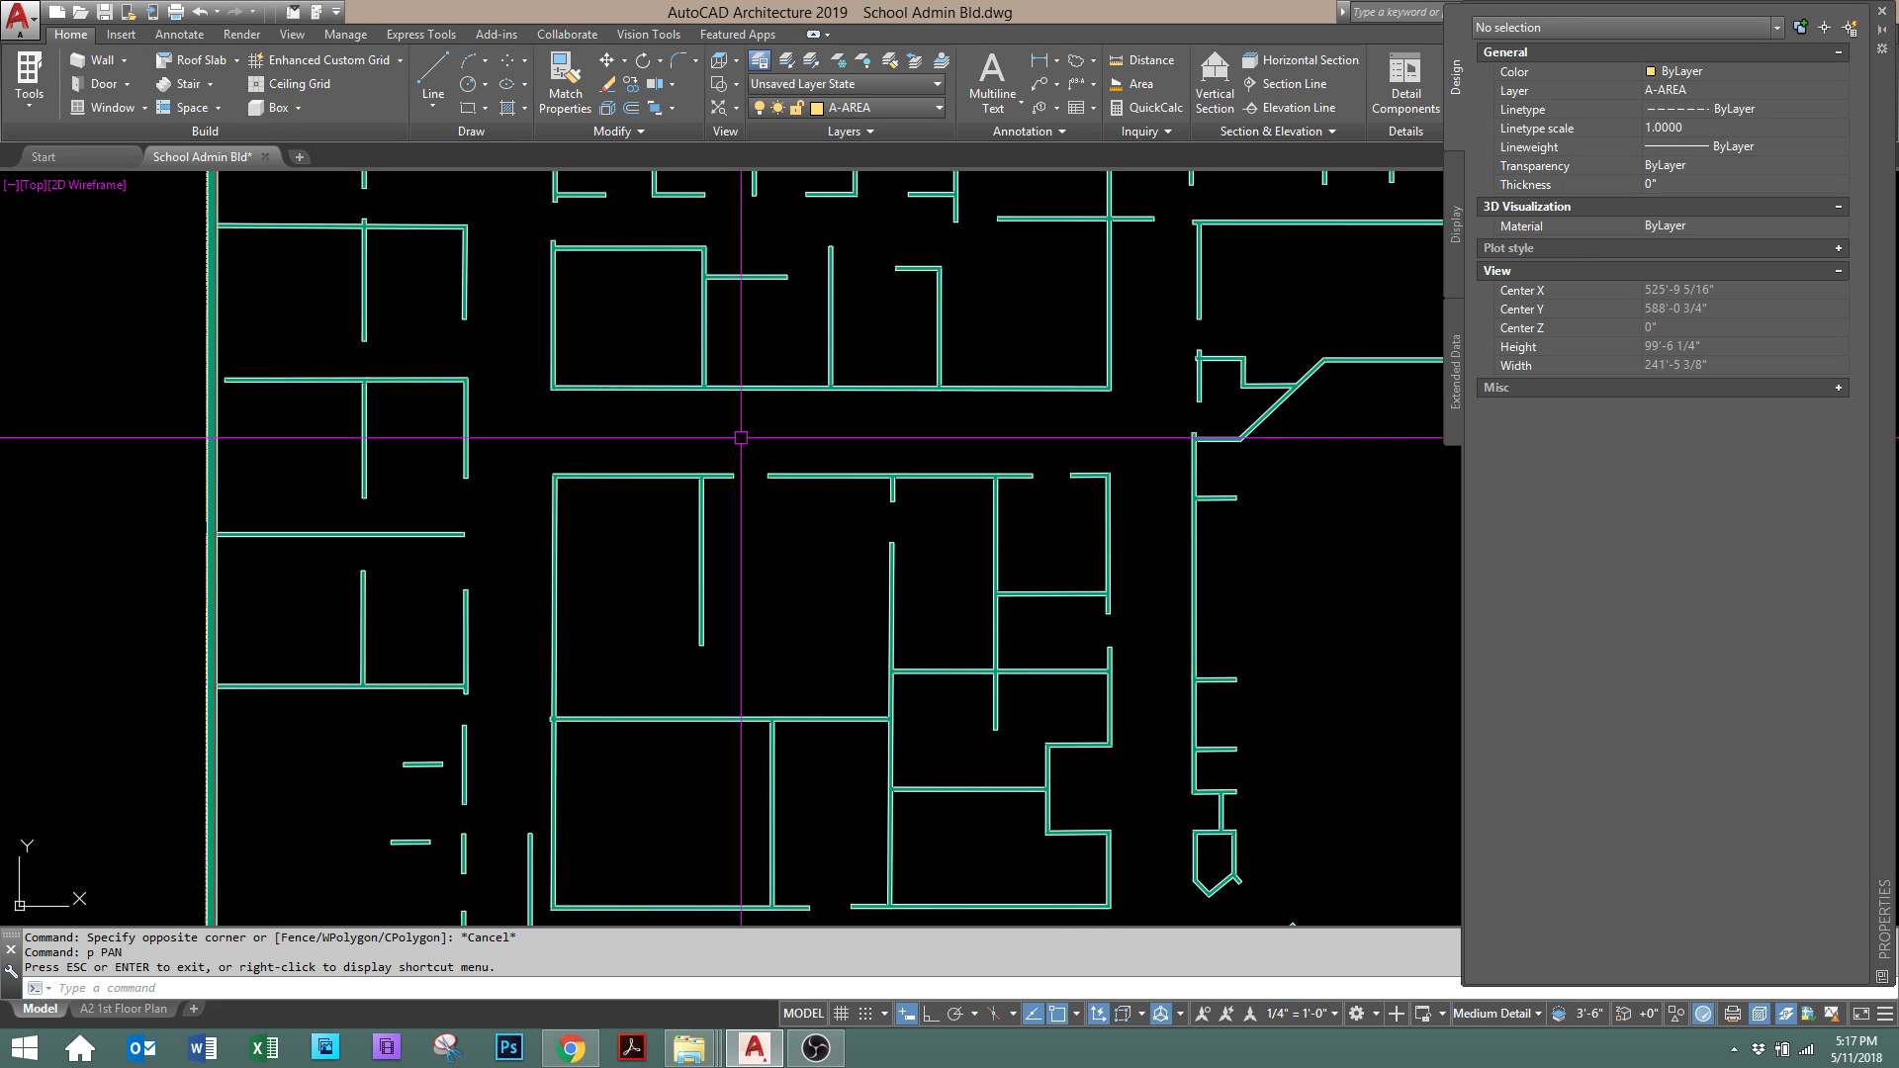
pyautogui.scroll(8, 741, 437)
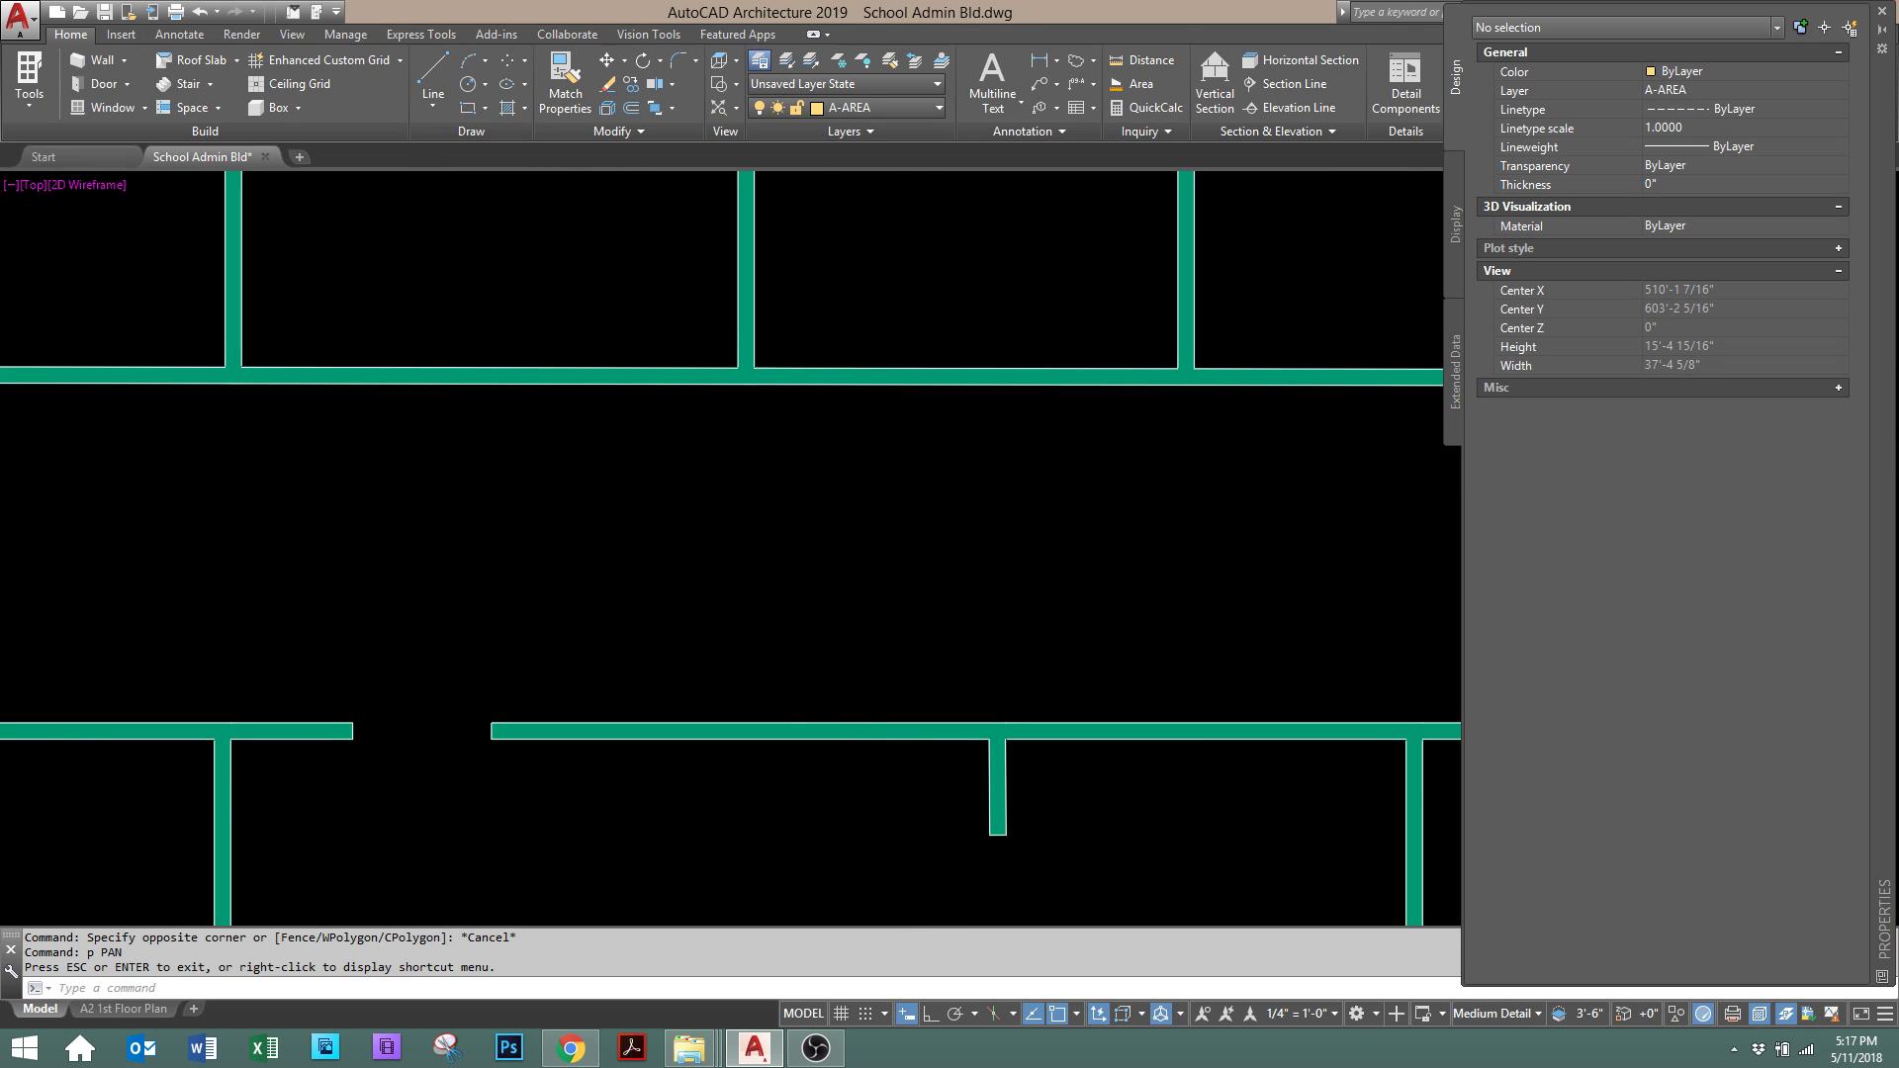
pyautogui.scroll(-2, 857, 426)
pyautogui.scroll(-2, 835, 424)
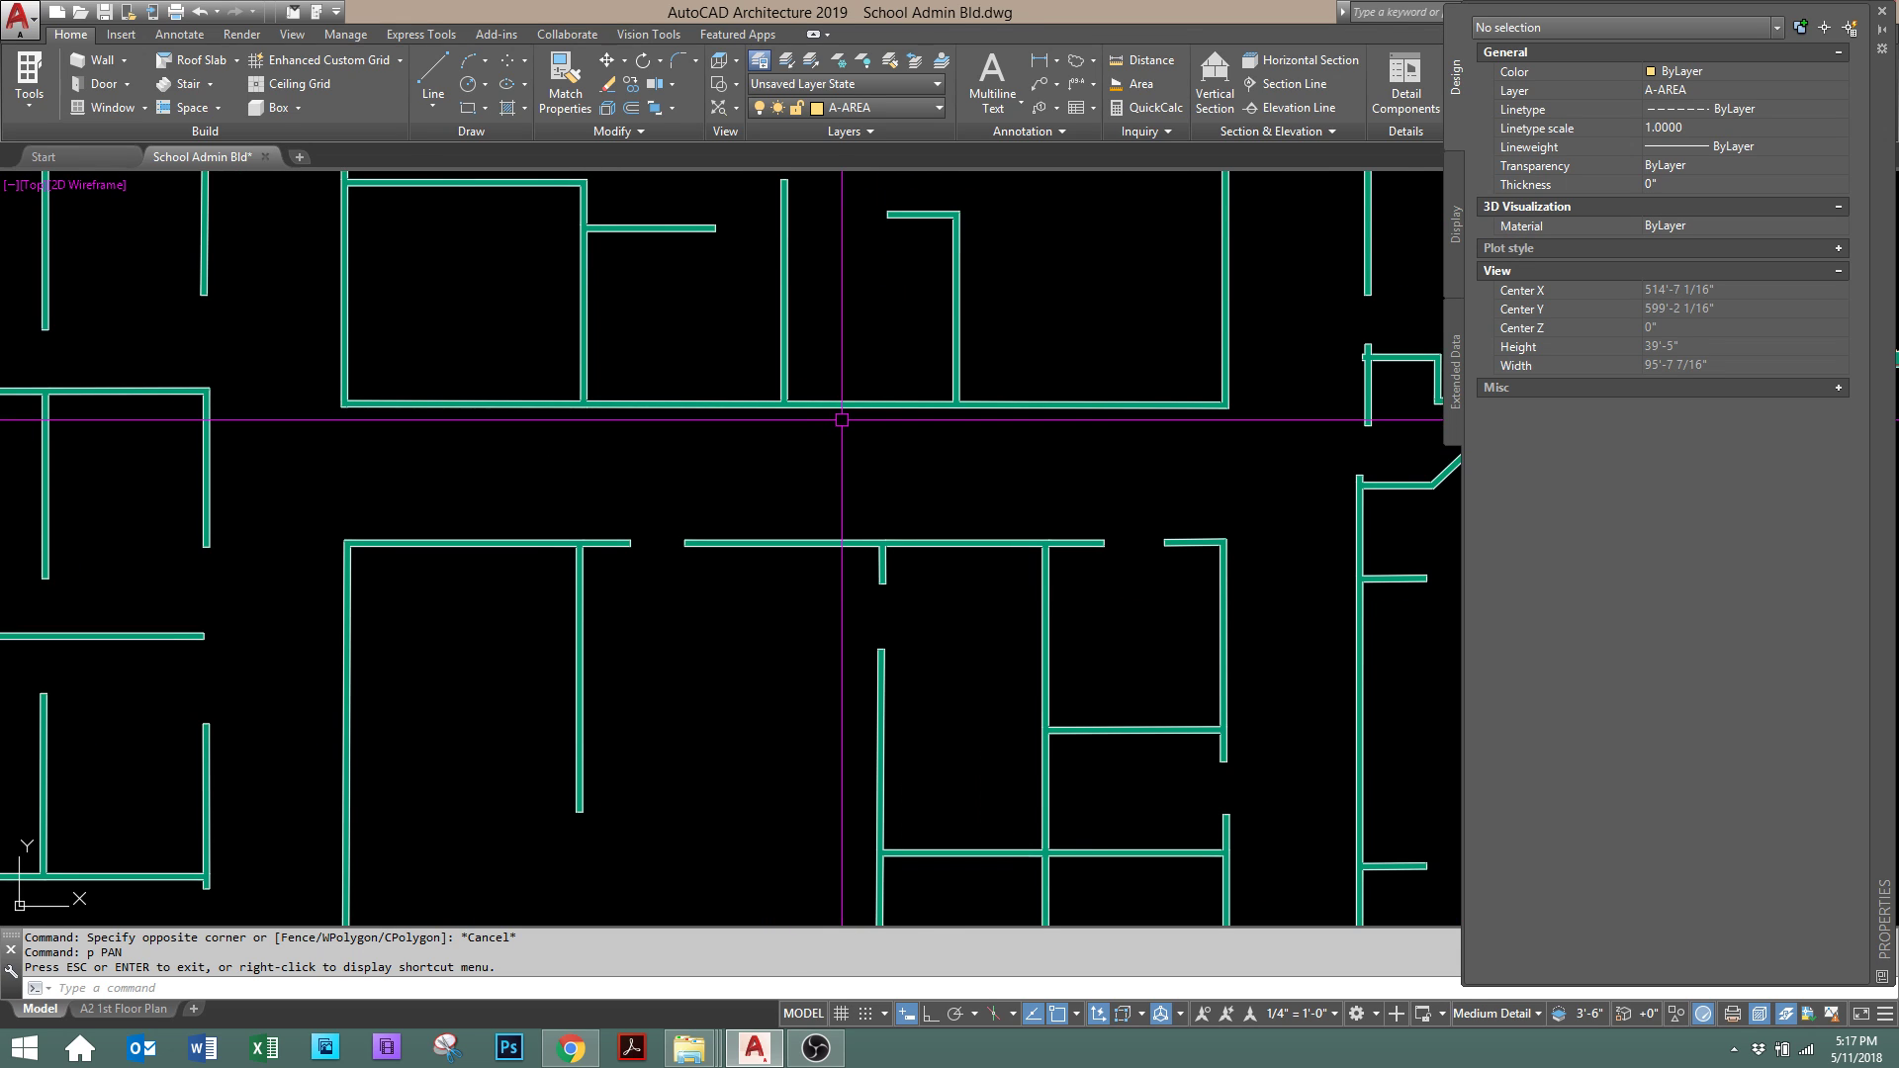
pyautogui.press('Escape')
pyautogui.write('l')
pyautogui.press('Return')
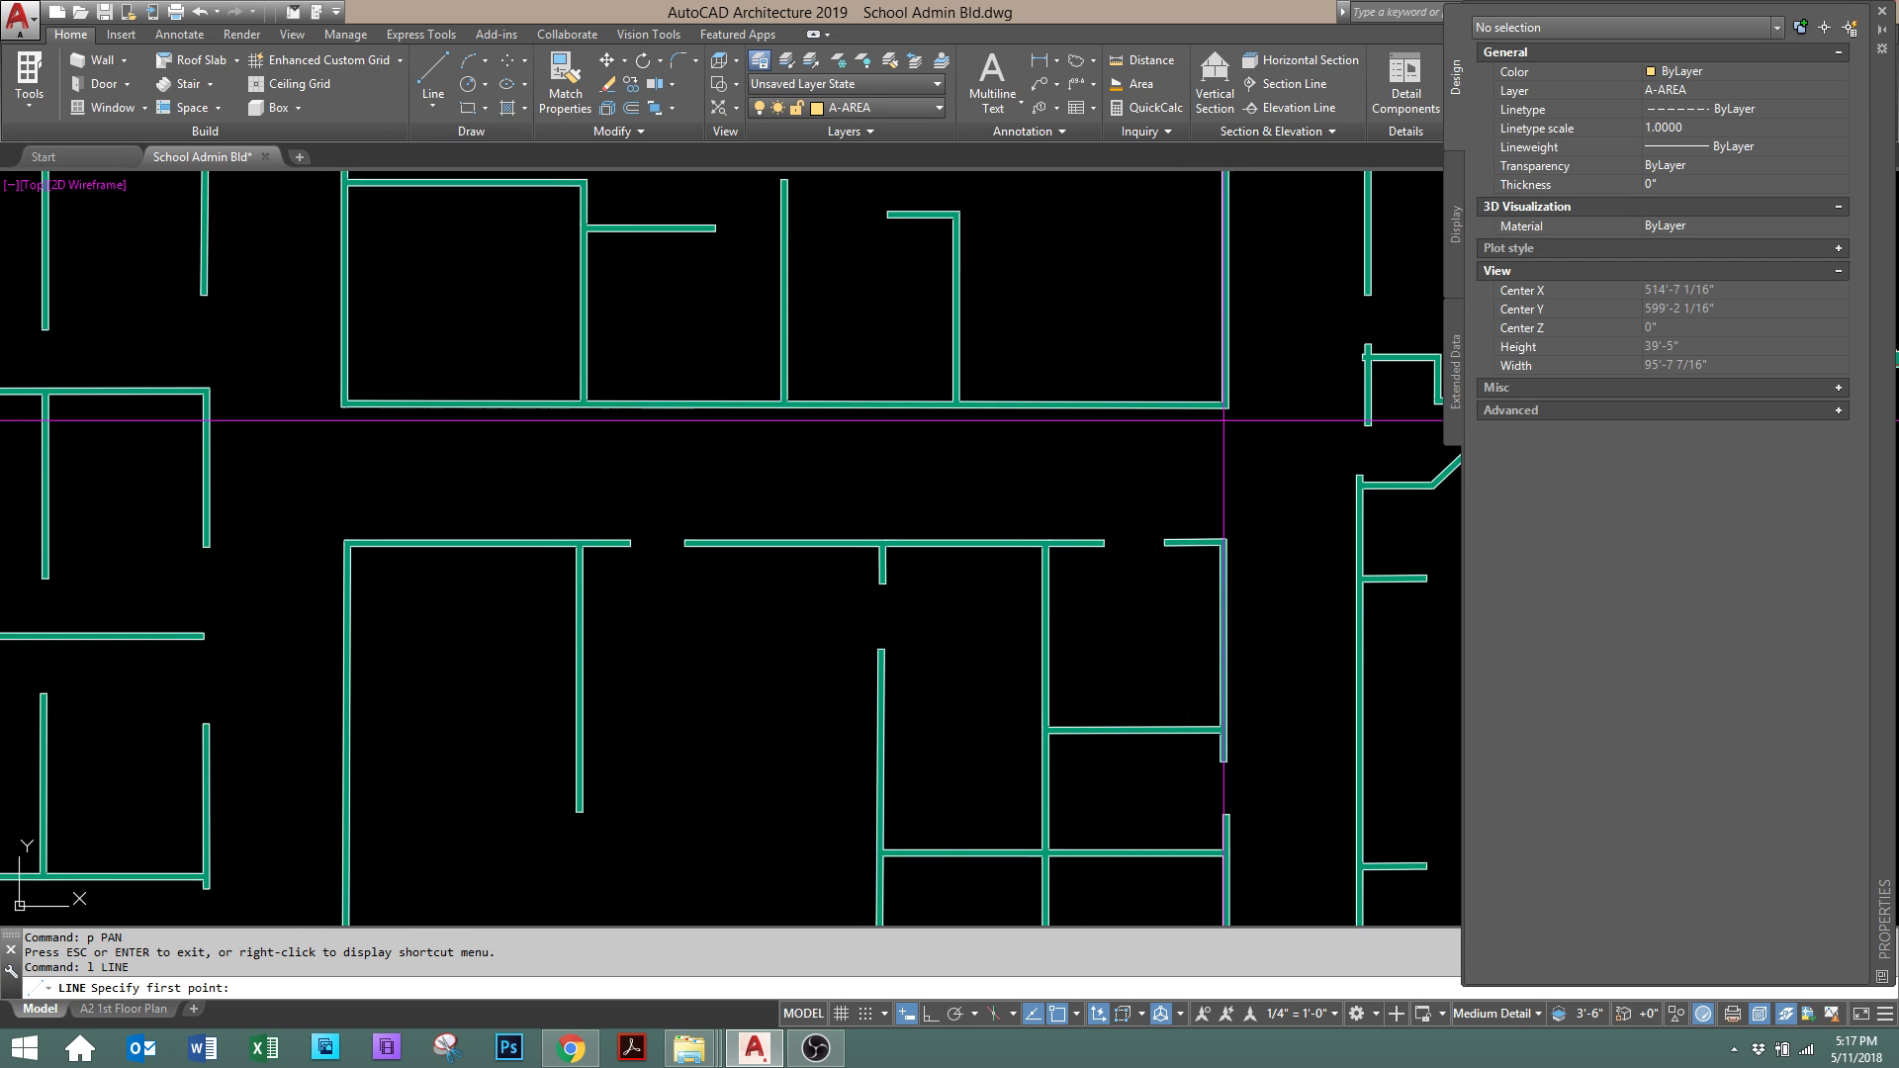
pyautogui.click(1226, 406)
pyautogui.press('F8')
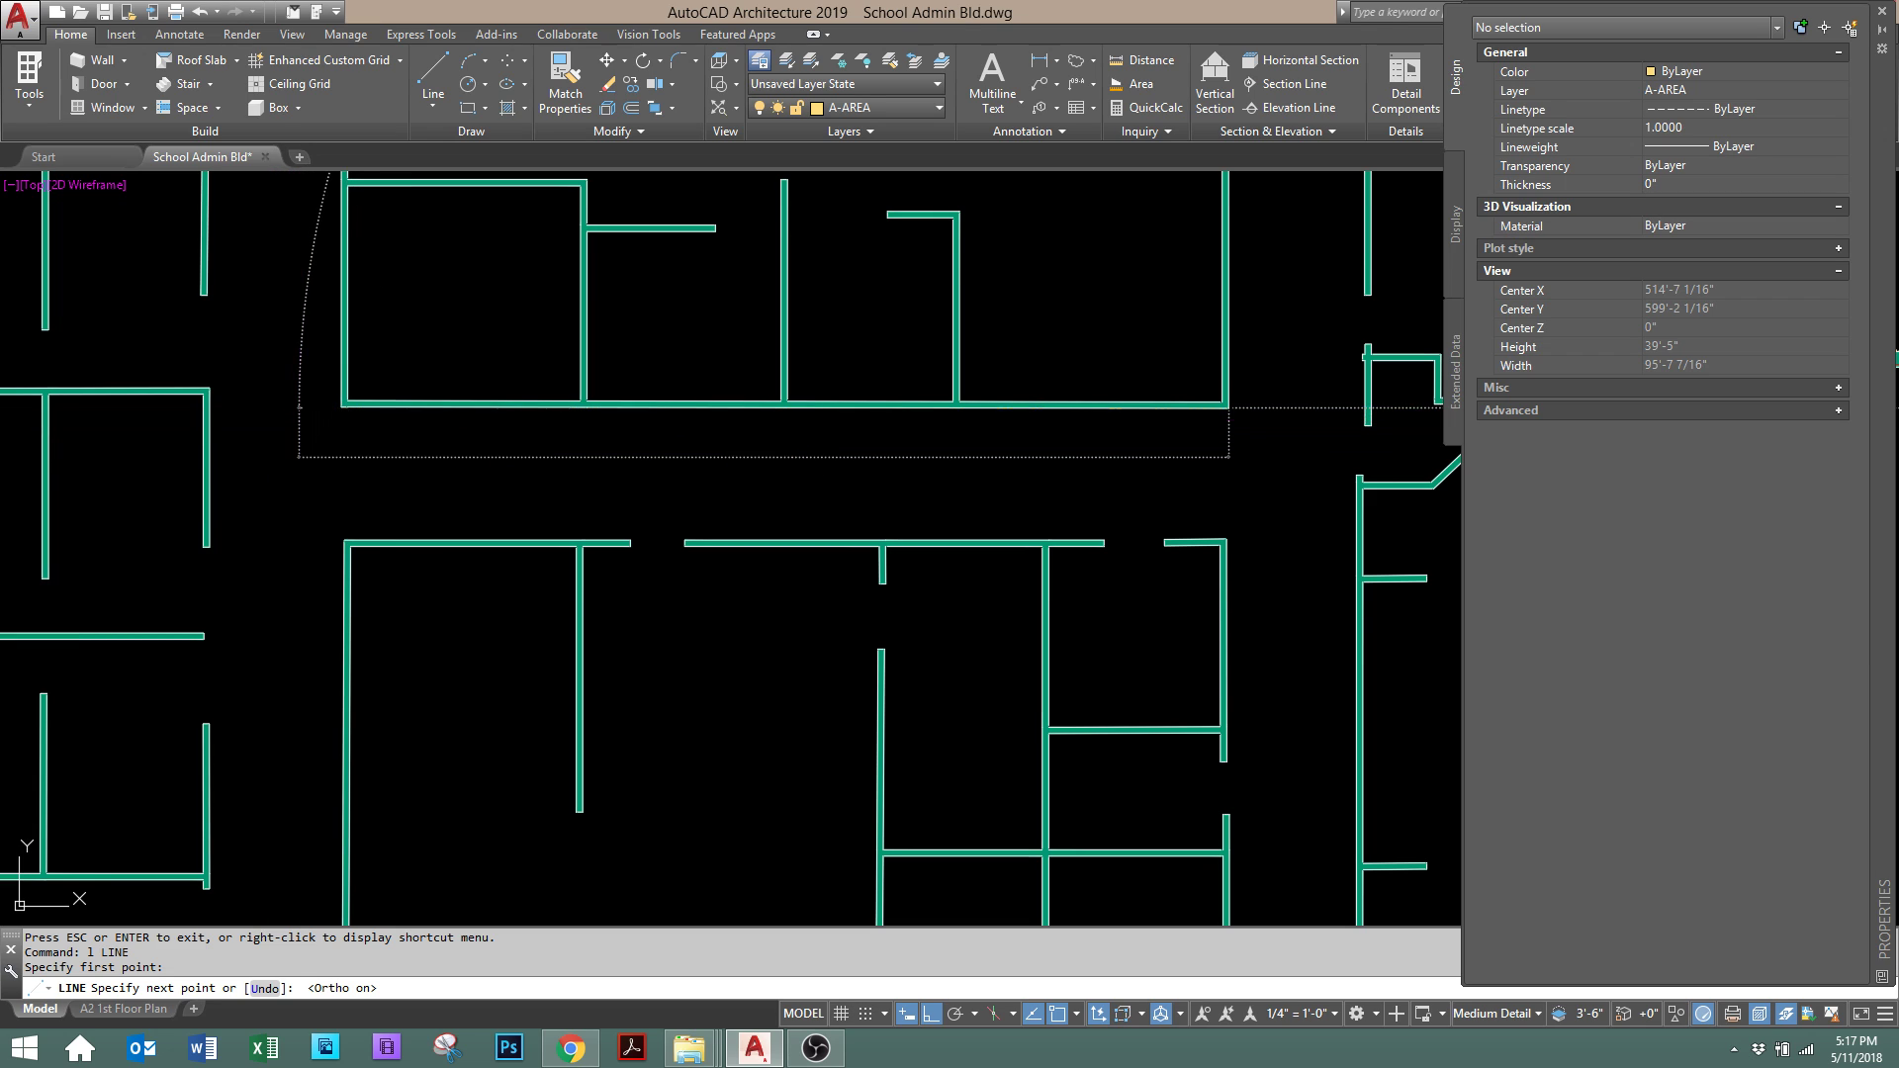
pyautogui.press('Escape')
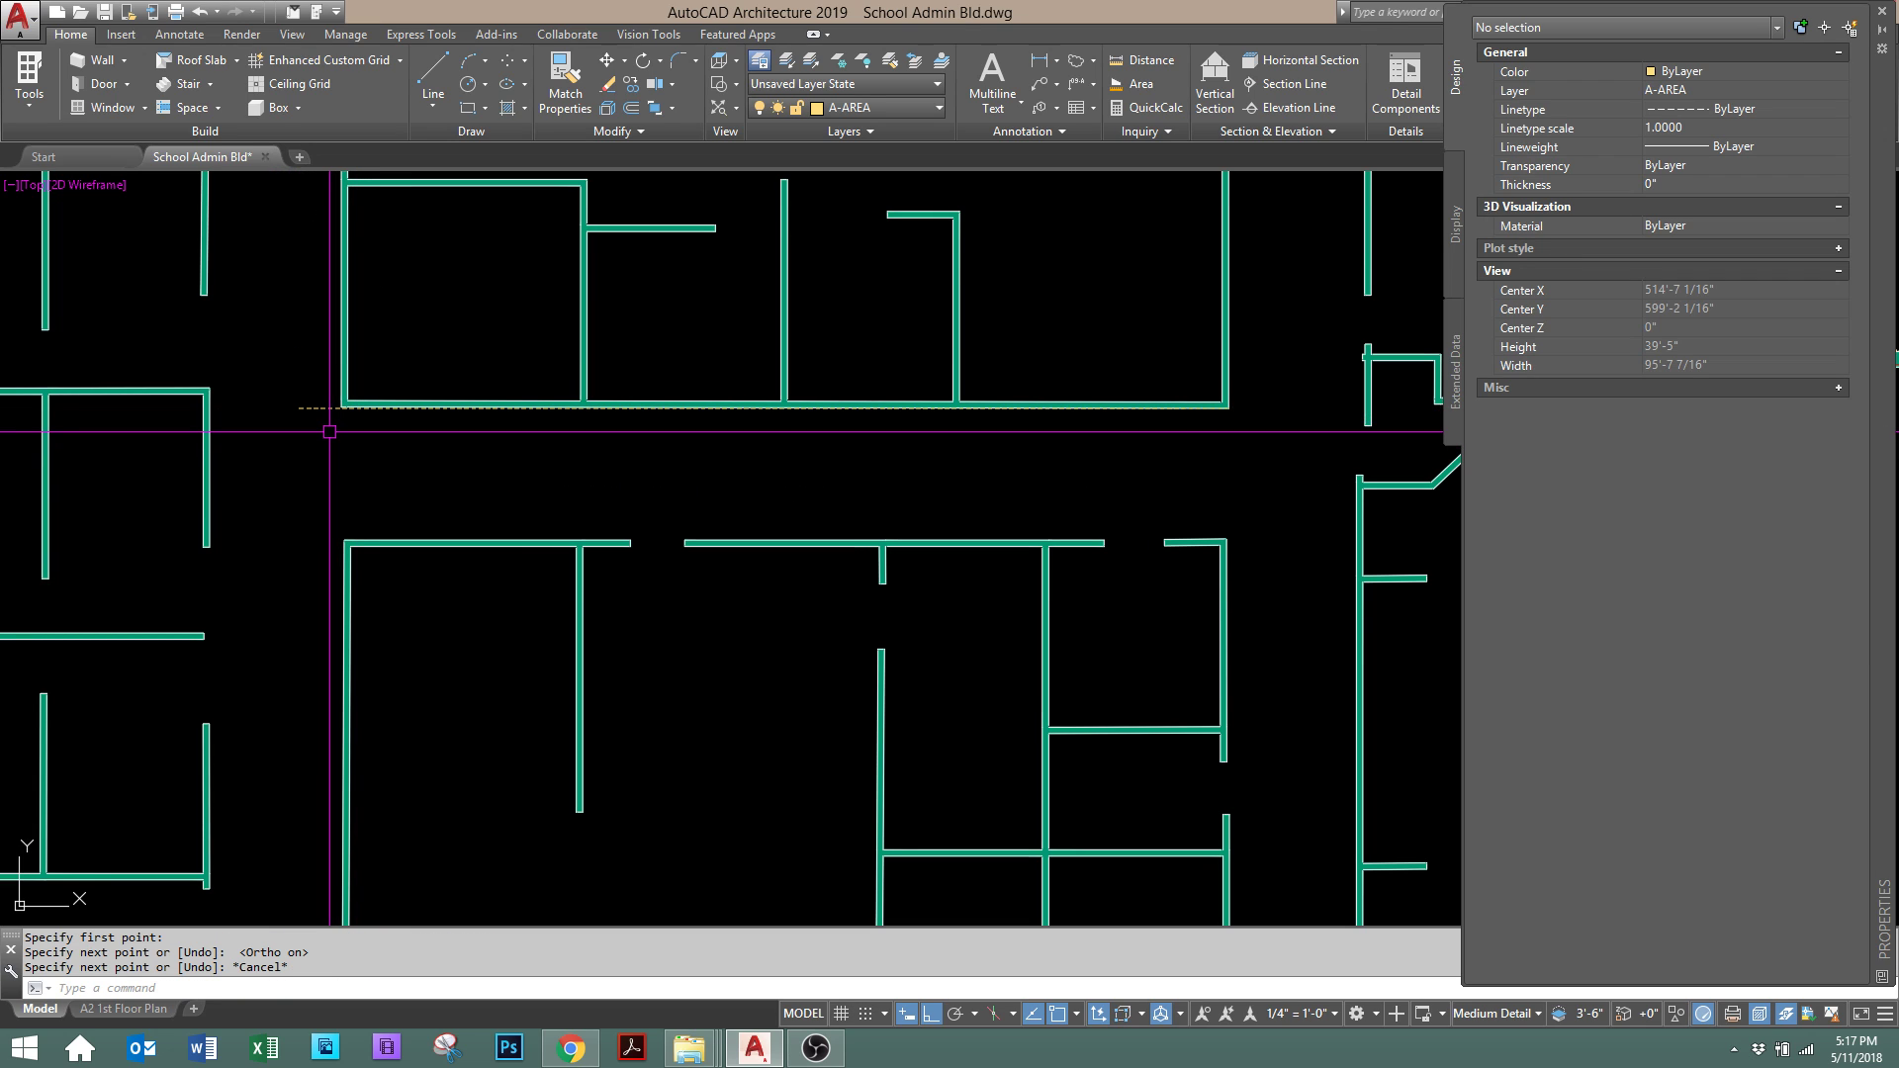
# Fillet the left wall and the bottom wall of the upper central room block at their lower-left corner.
pyautogui.scroll(10, 329, 431)
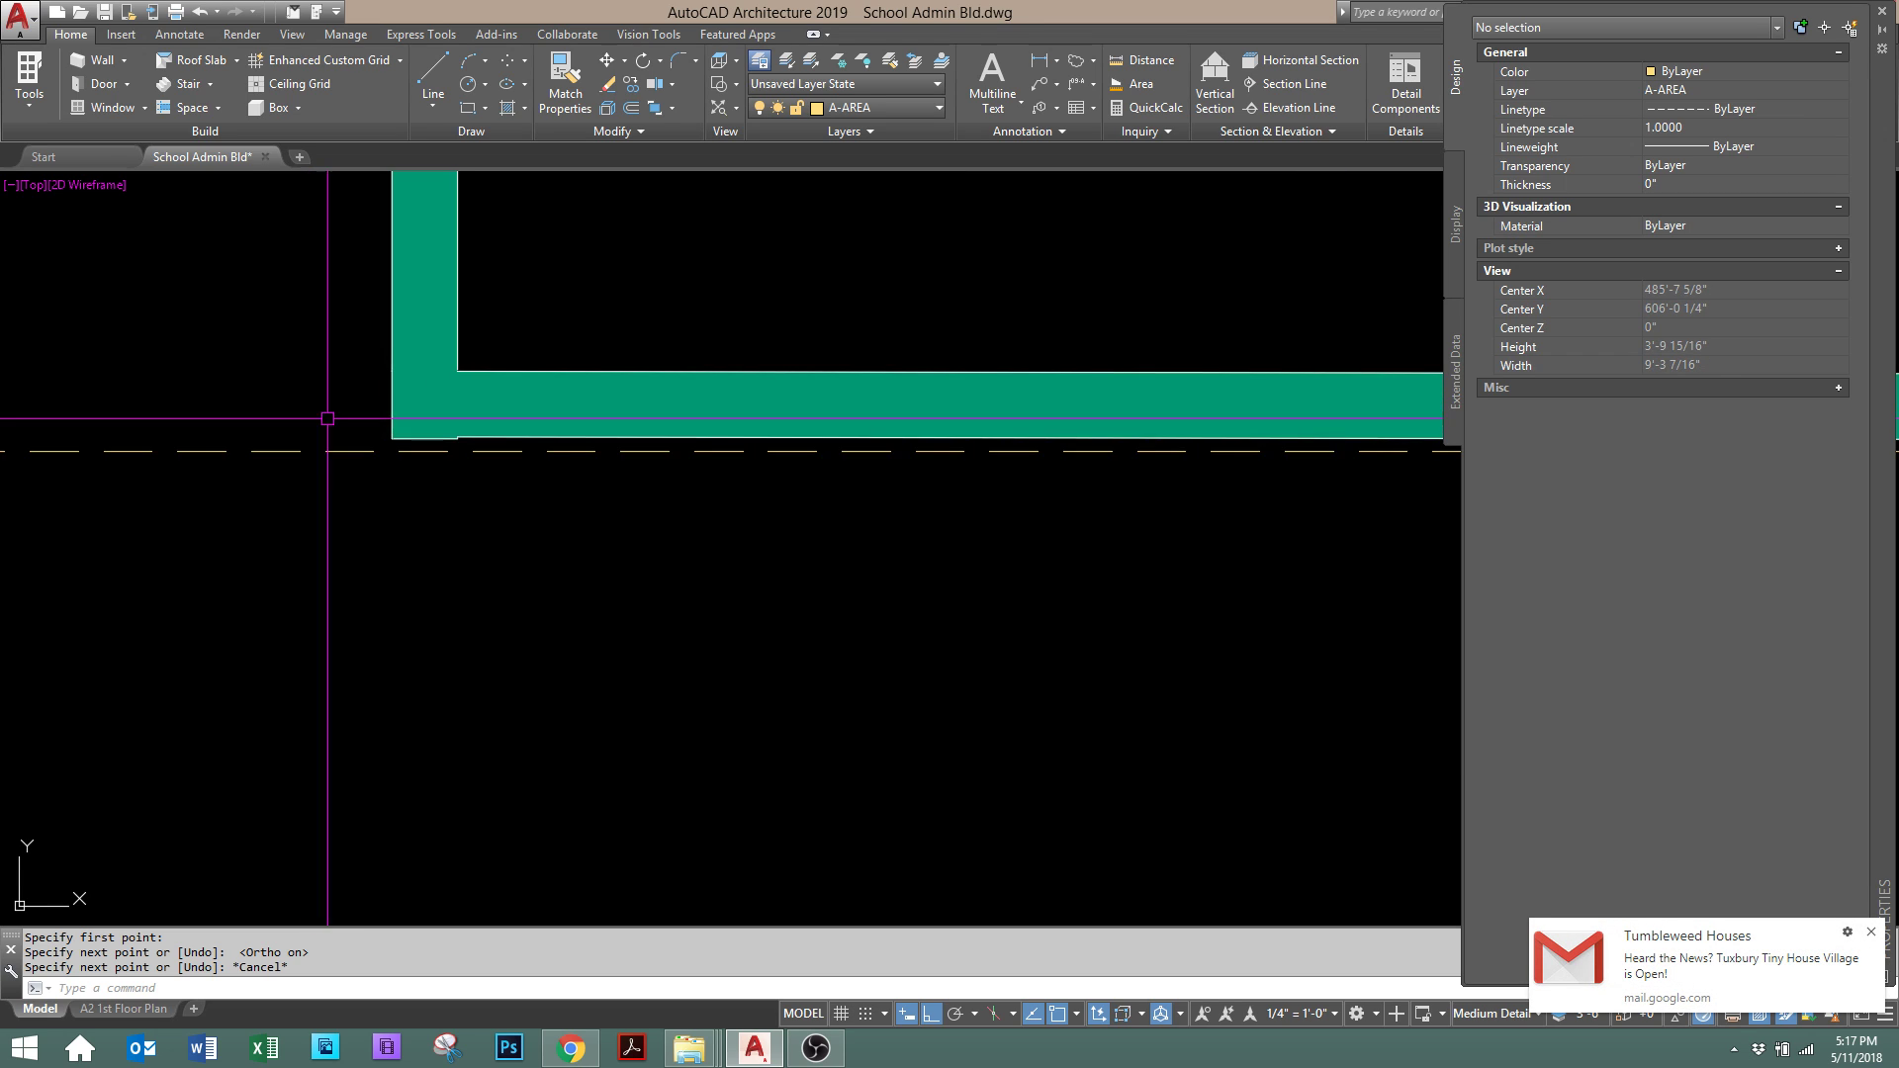
pyautogui.click(549, 437)
pyautogui.press('Escape')
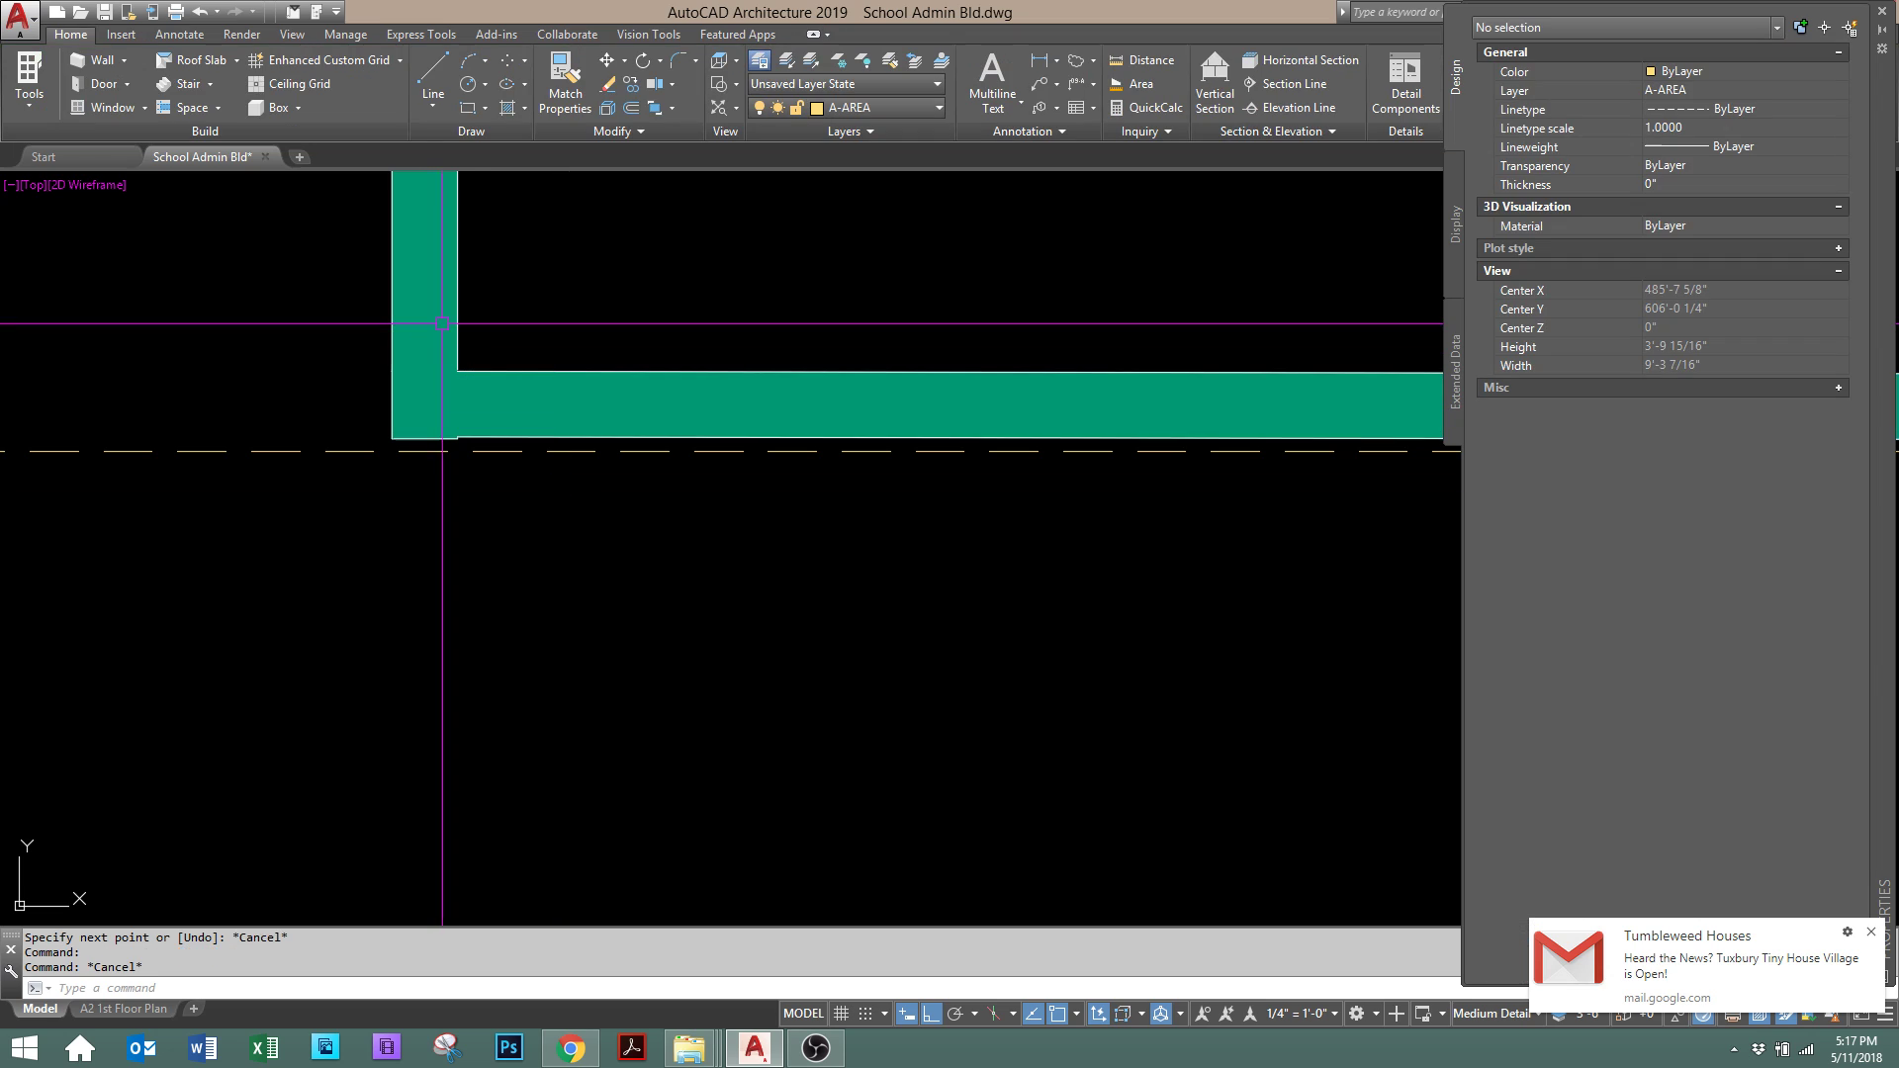
pyautogui.write('f')
pyautogui.press('Return')
pyautogui.click(447, 332)
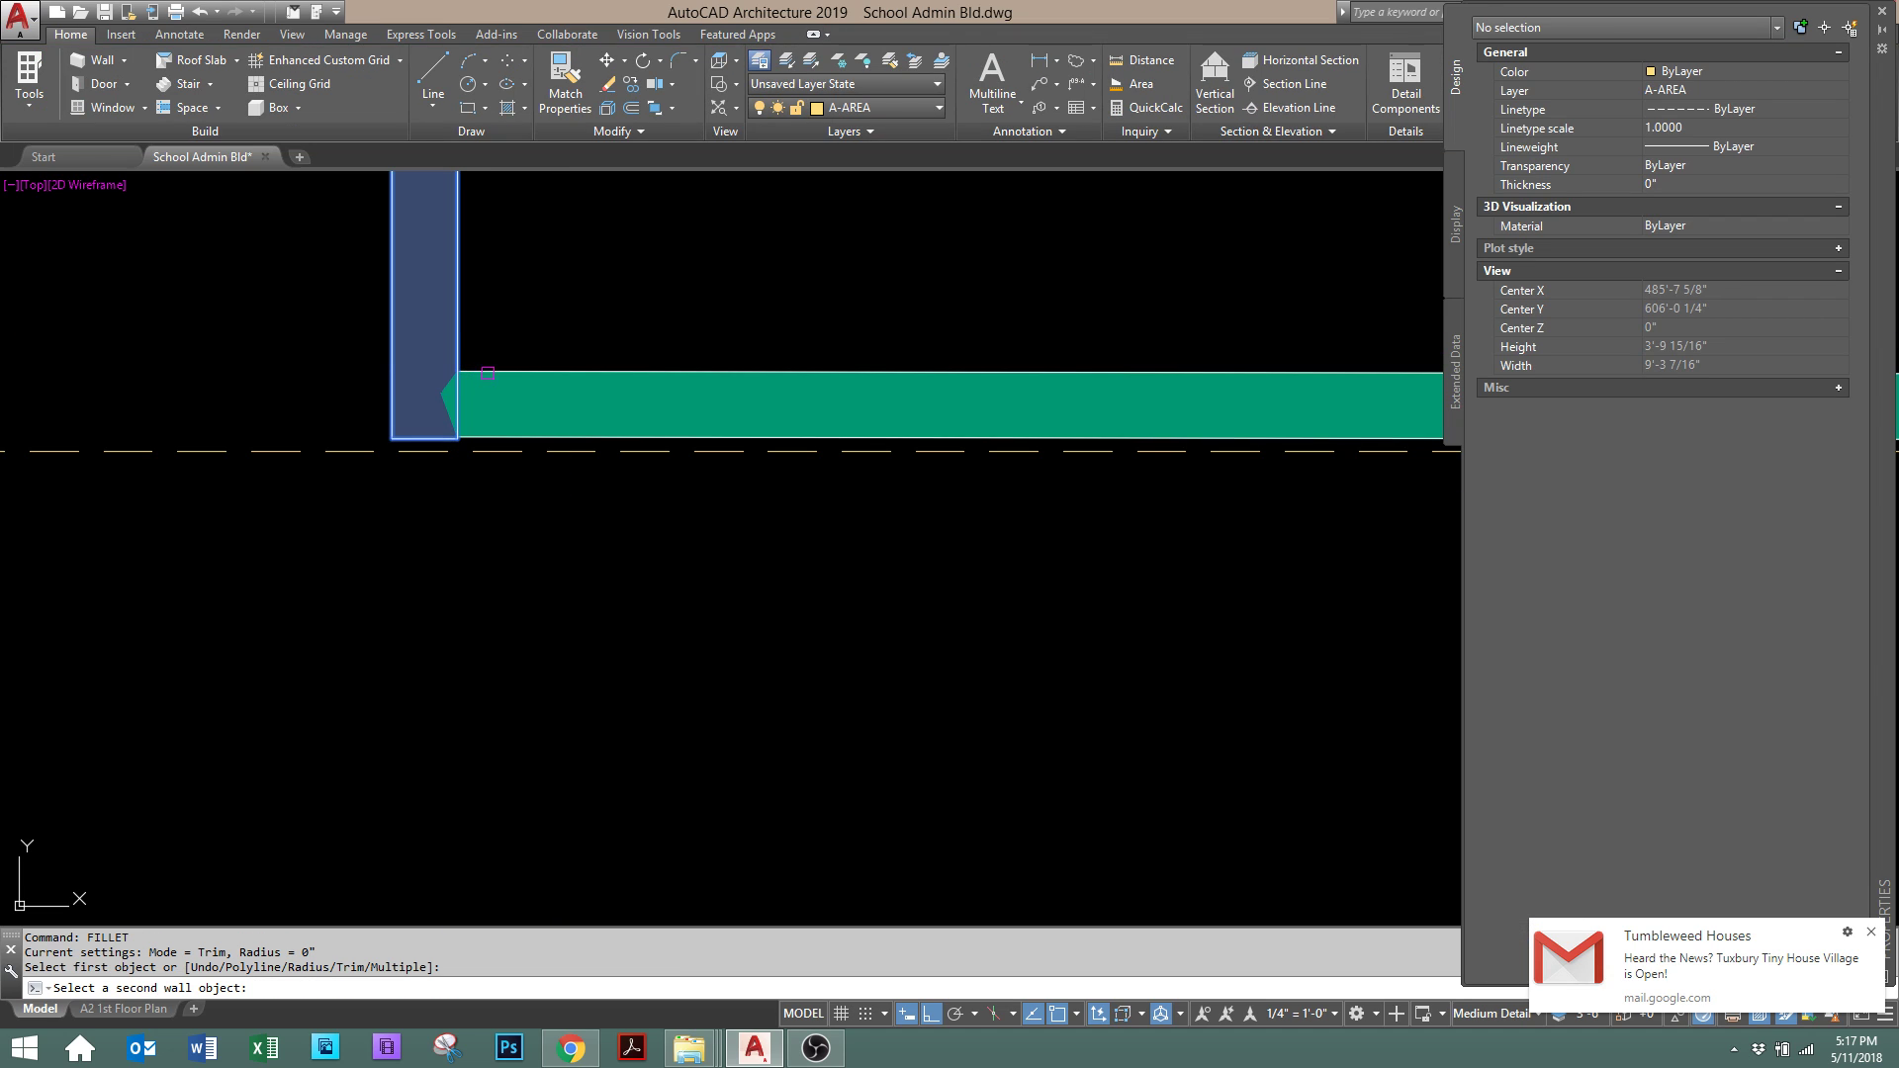
# Set the rotation of the upper central block's long bottom wall to 0.
pyautogui.scroll(-5, 412, 454)
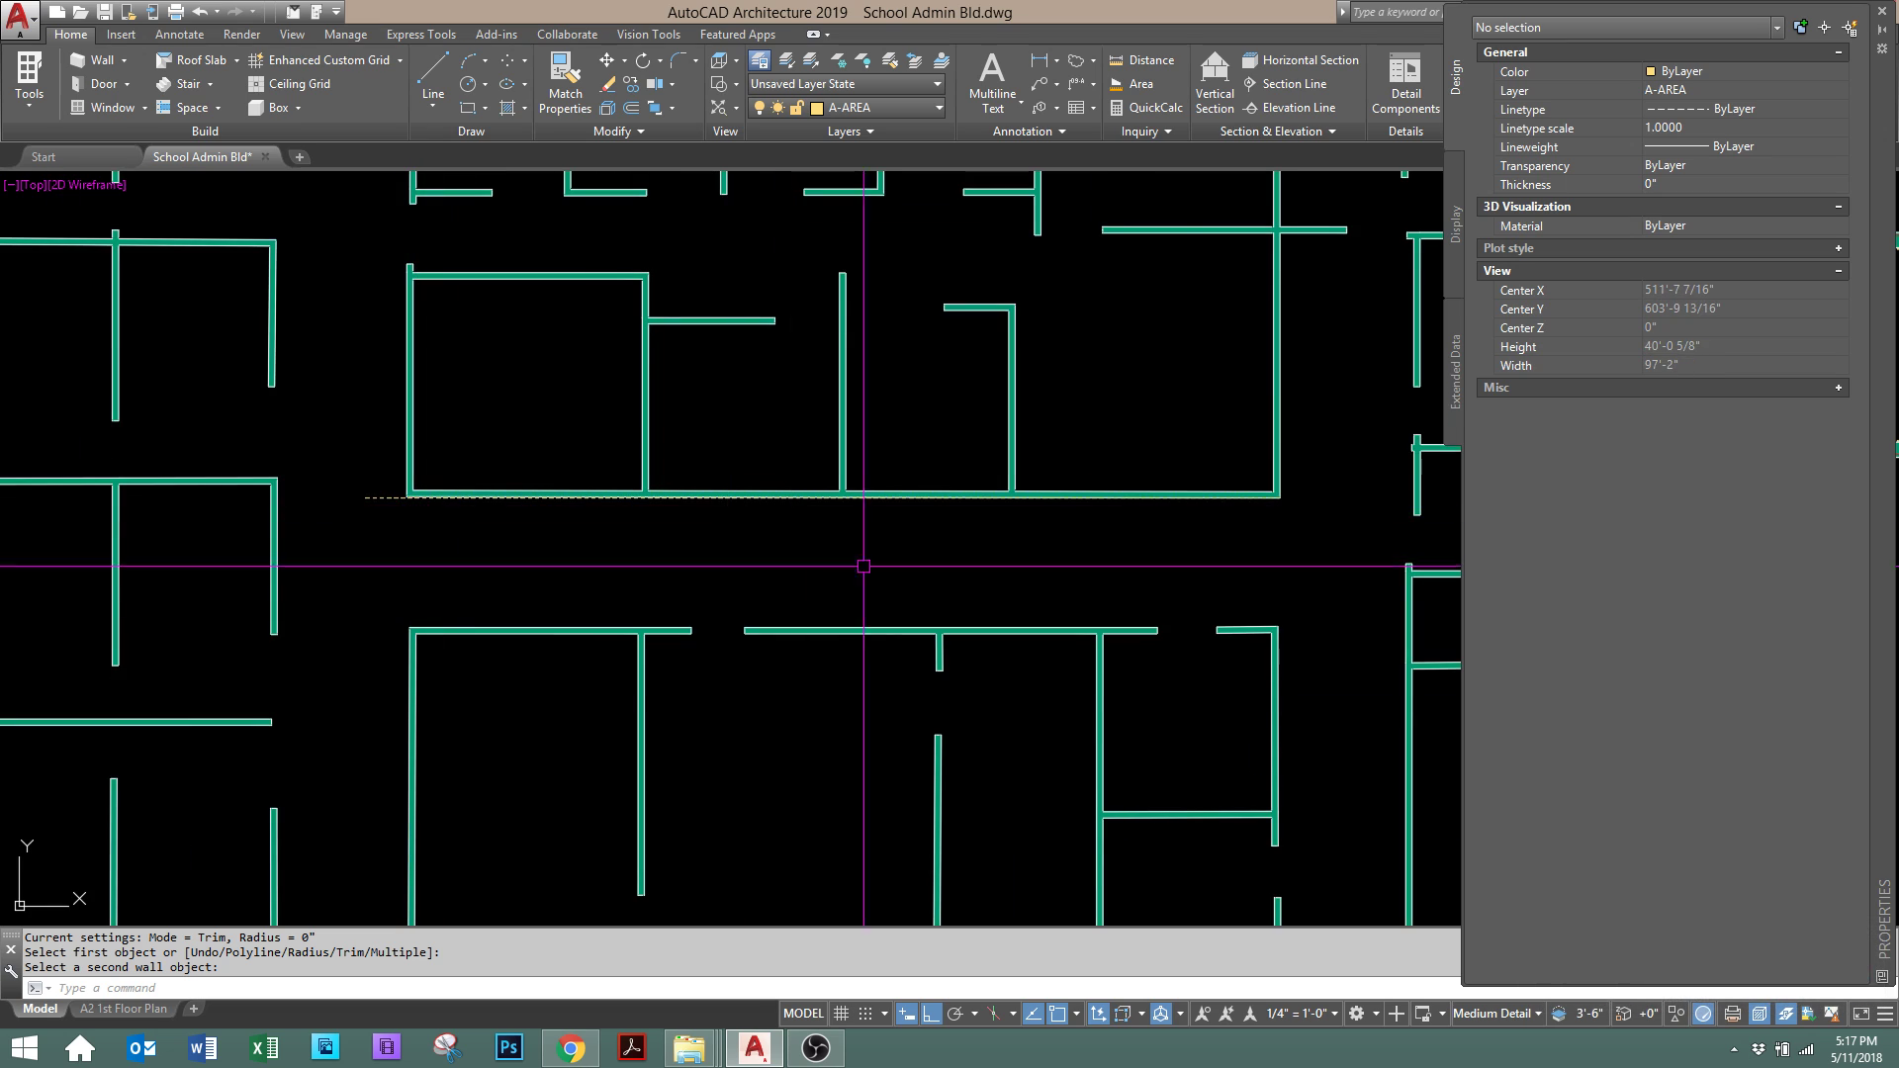
pyautogui.scroll(8, 1271, 499)
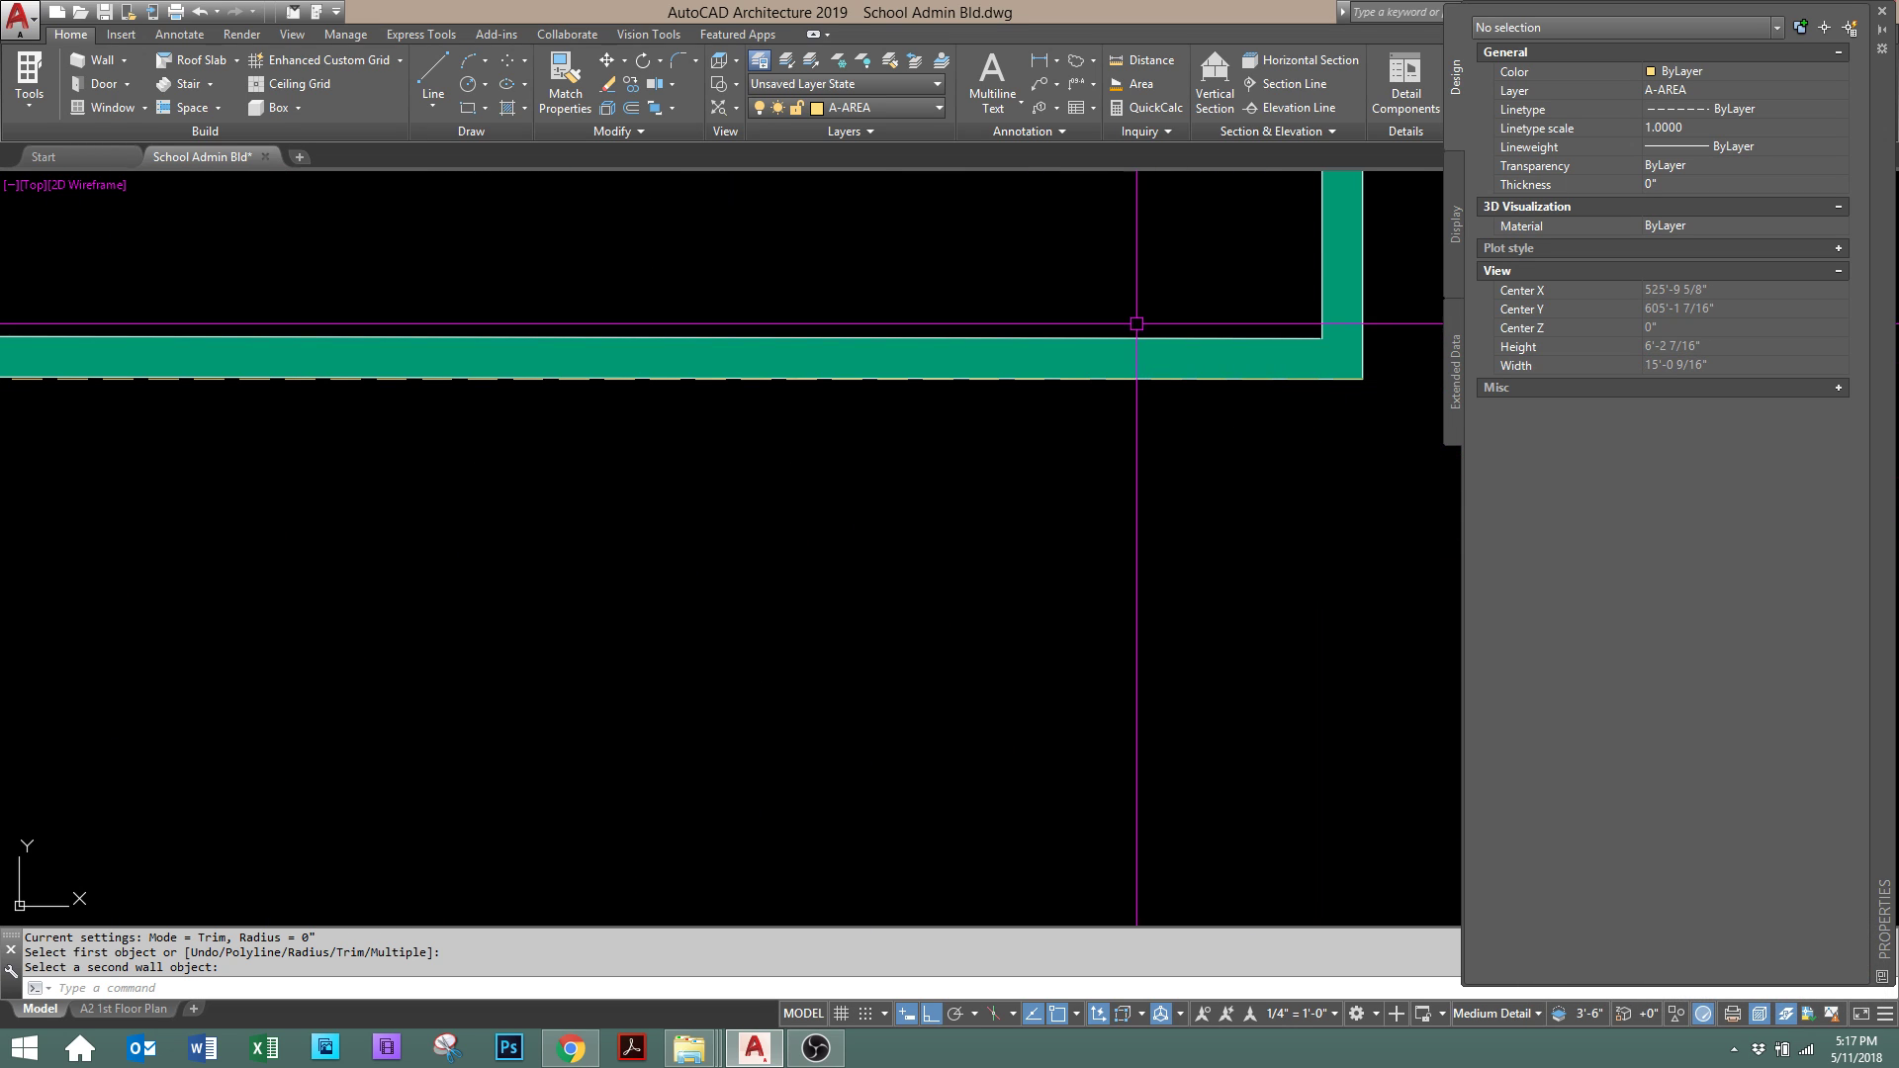
pyautogui.click(1136, 341)
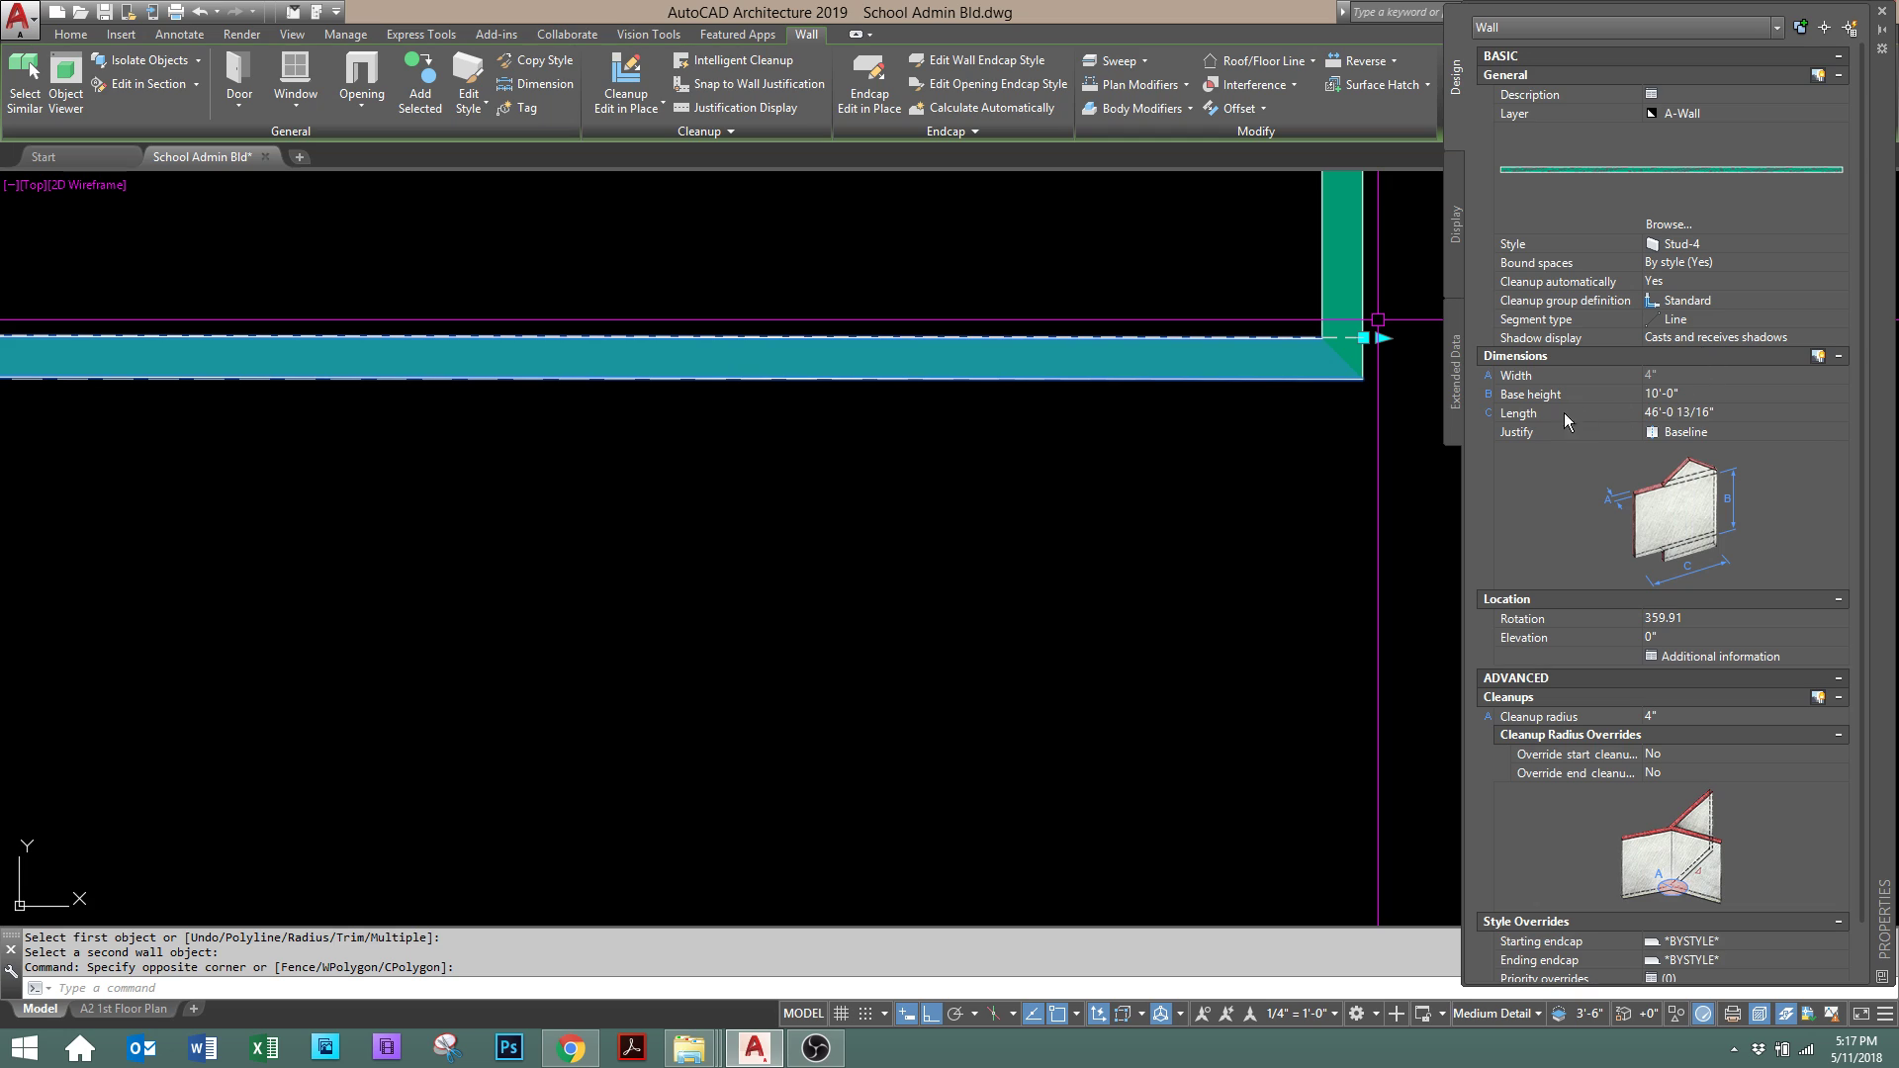
pyautogui.click(1685, 619)
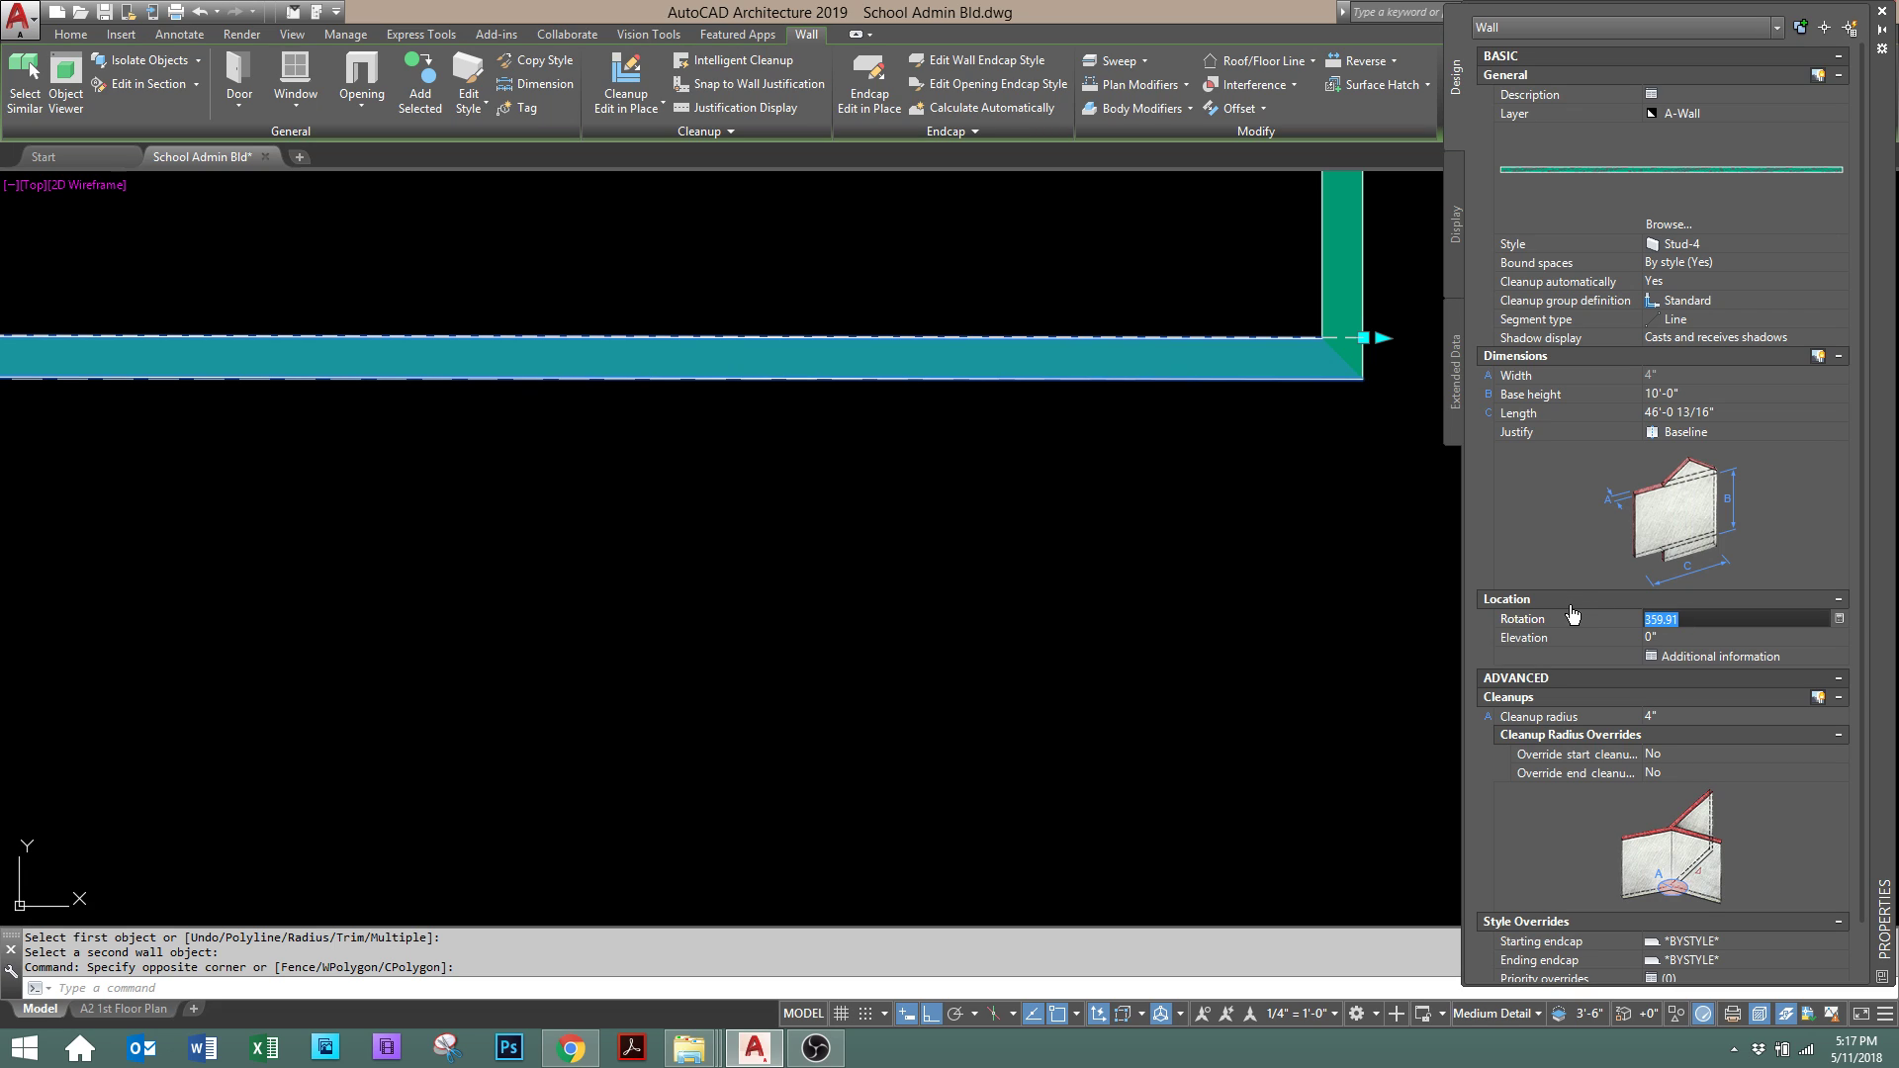
pyautogui.write('0')
pyautogui.press('Return')
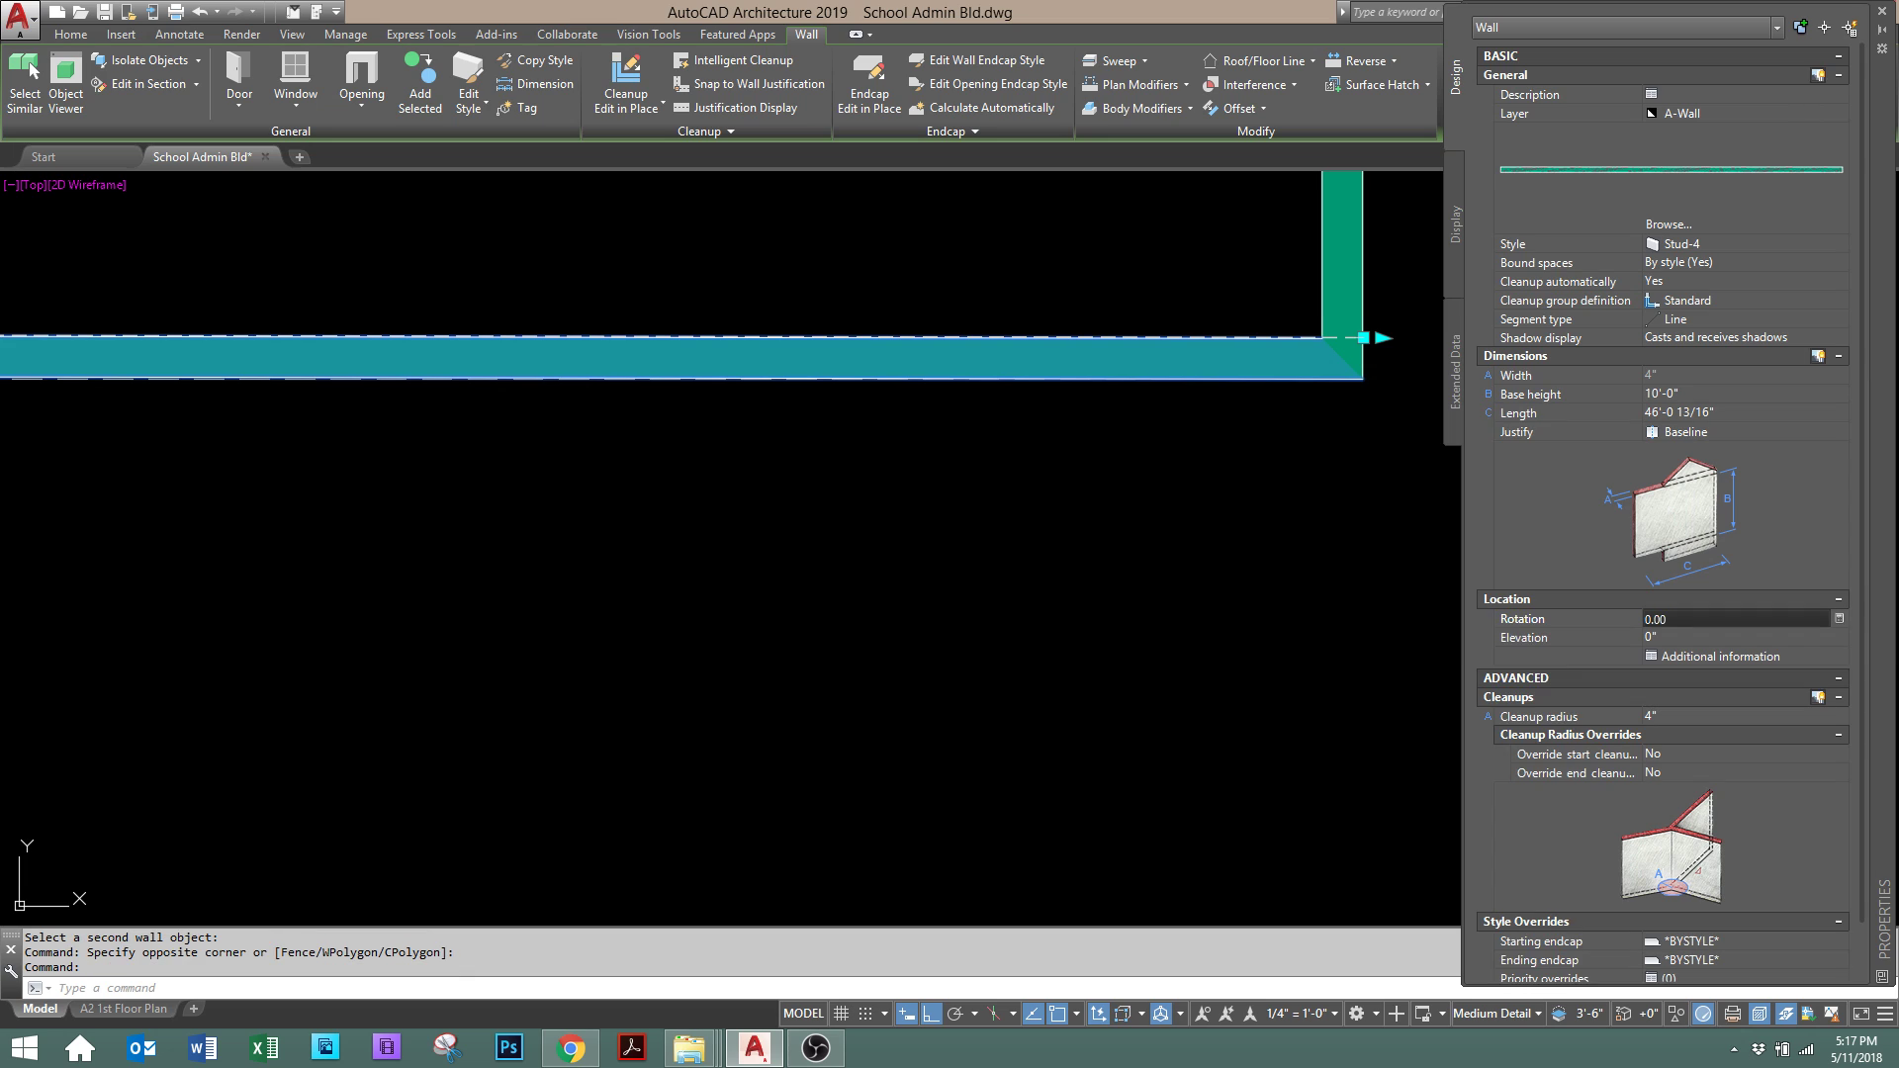
# Move the straightened bottom wall so its lower face lies on the dashed reference line.
pyautogui.scroll(-5, 1125, 635)
pyautogui.write('m')
pyautogui.press('Return')
pyautogui.scroll(6, 454, 519)
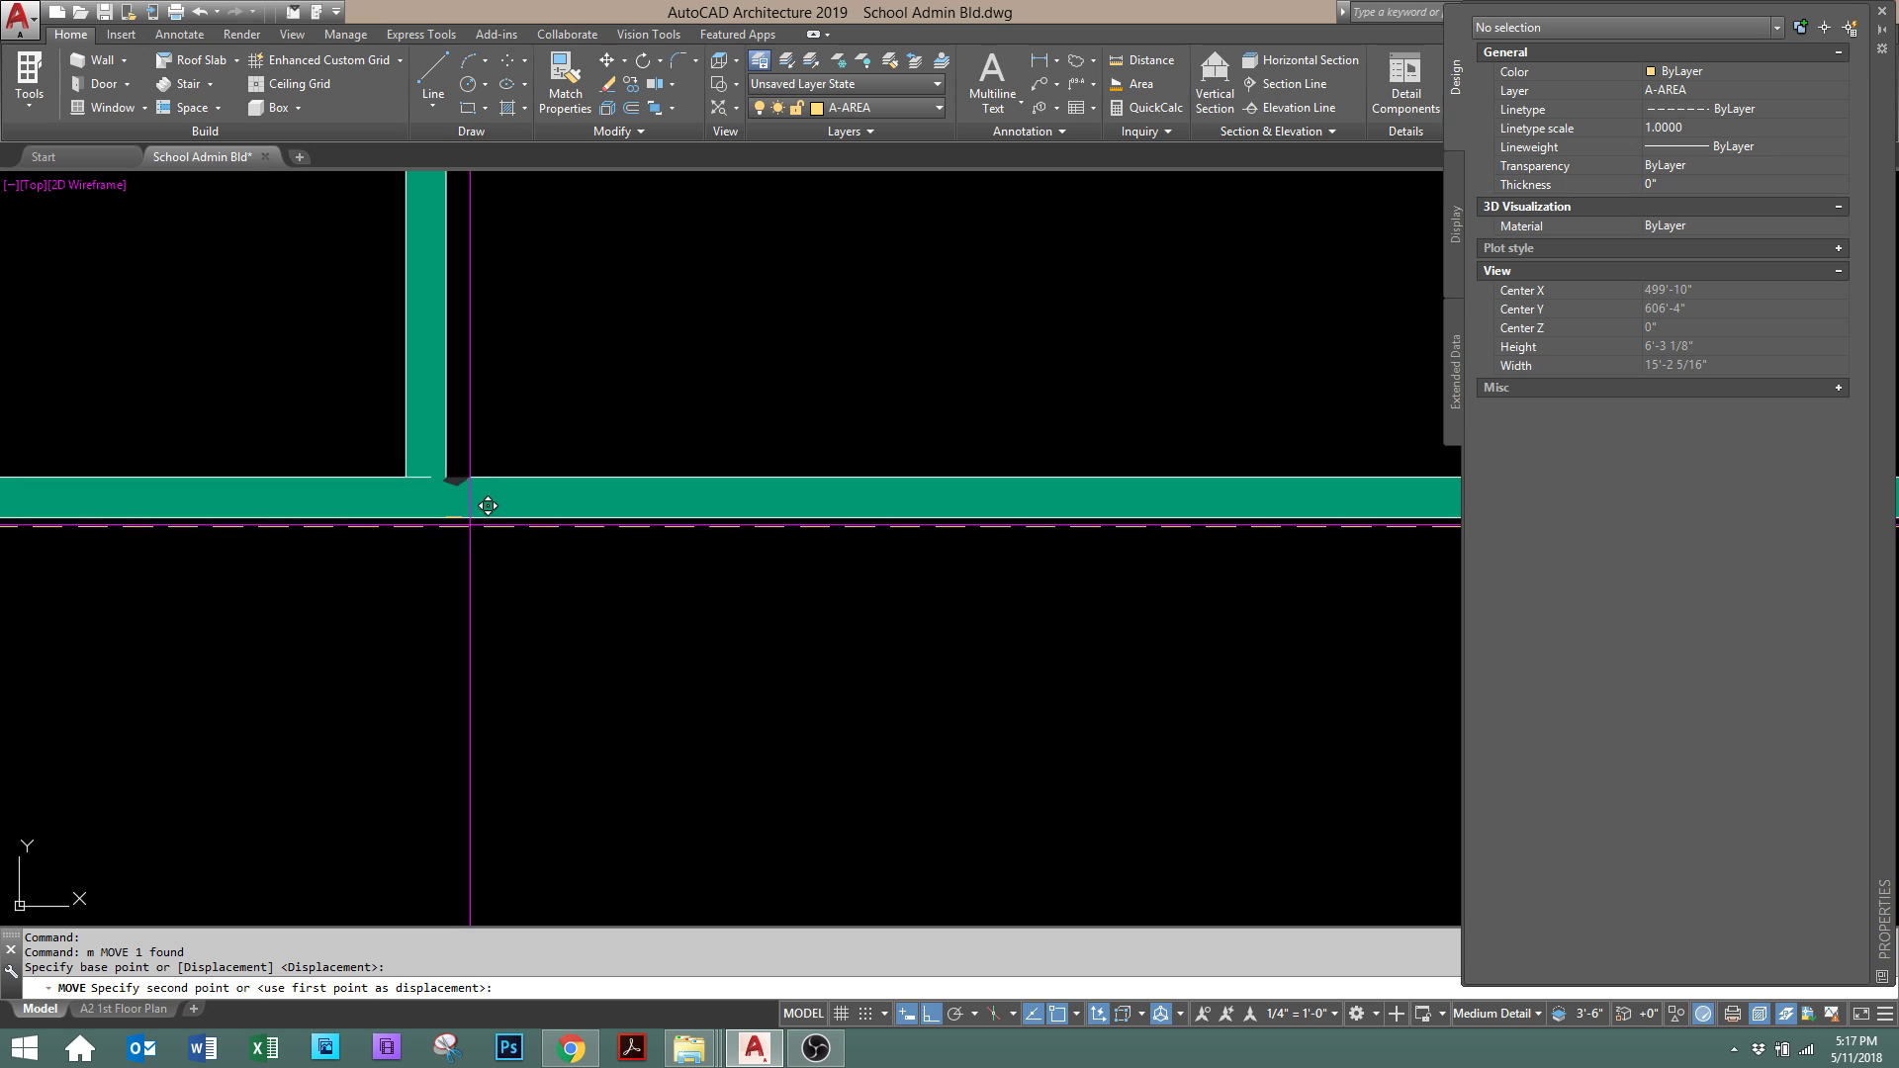
pyautogui.click(446, 517)
pyautogui.scroll(-2, 903, 623)
pyautogui.scroll(-2, 373, 669)
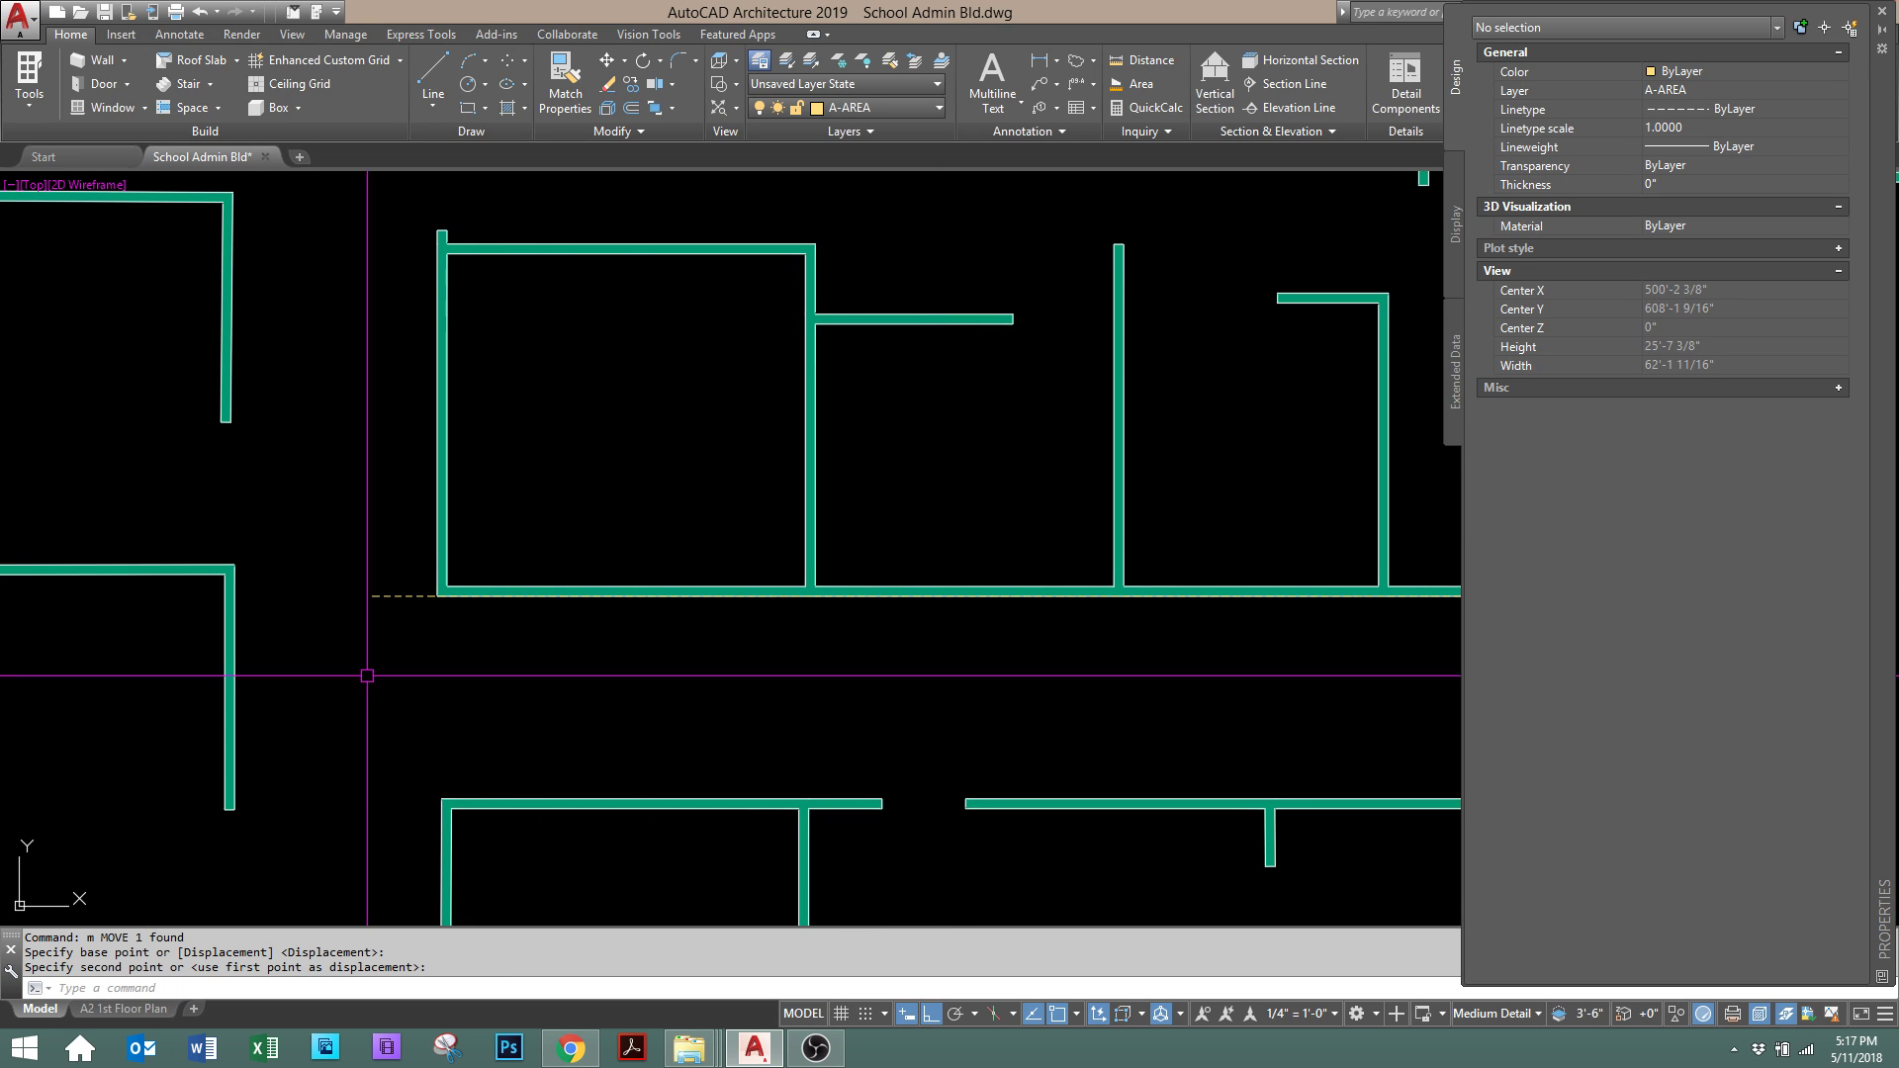
pyautogui.scroll(8, 299, 646)
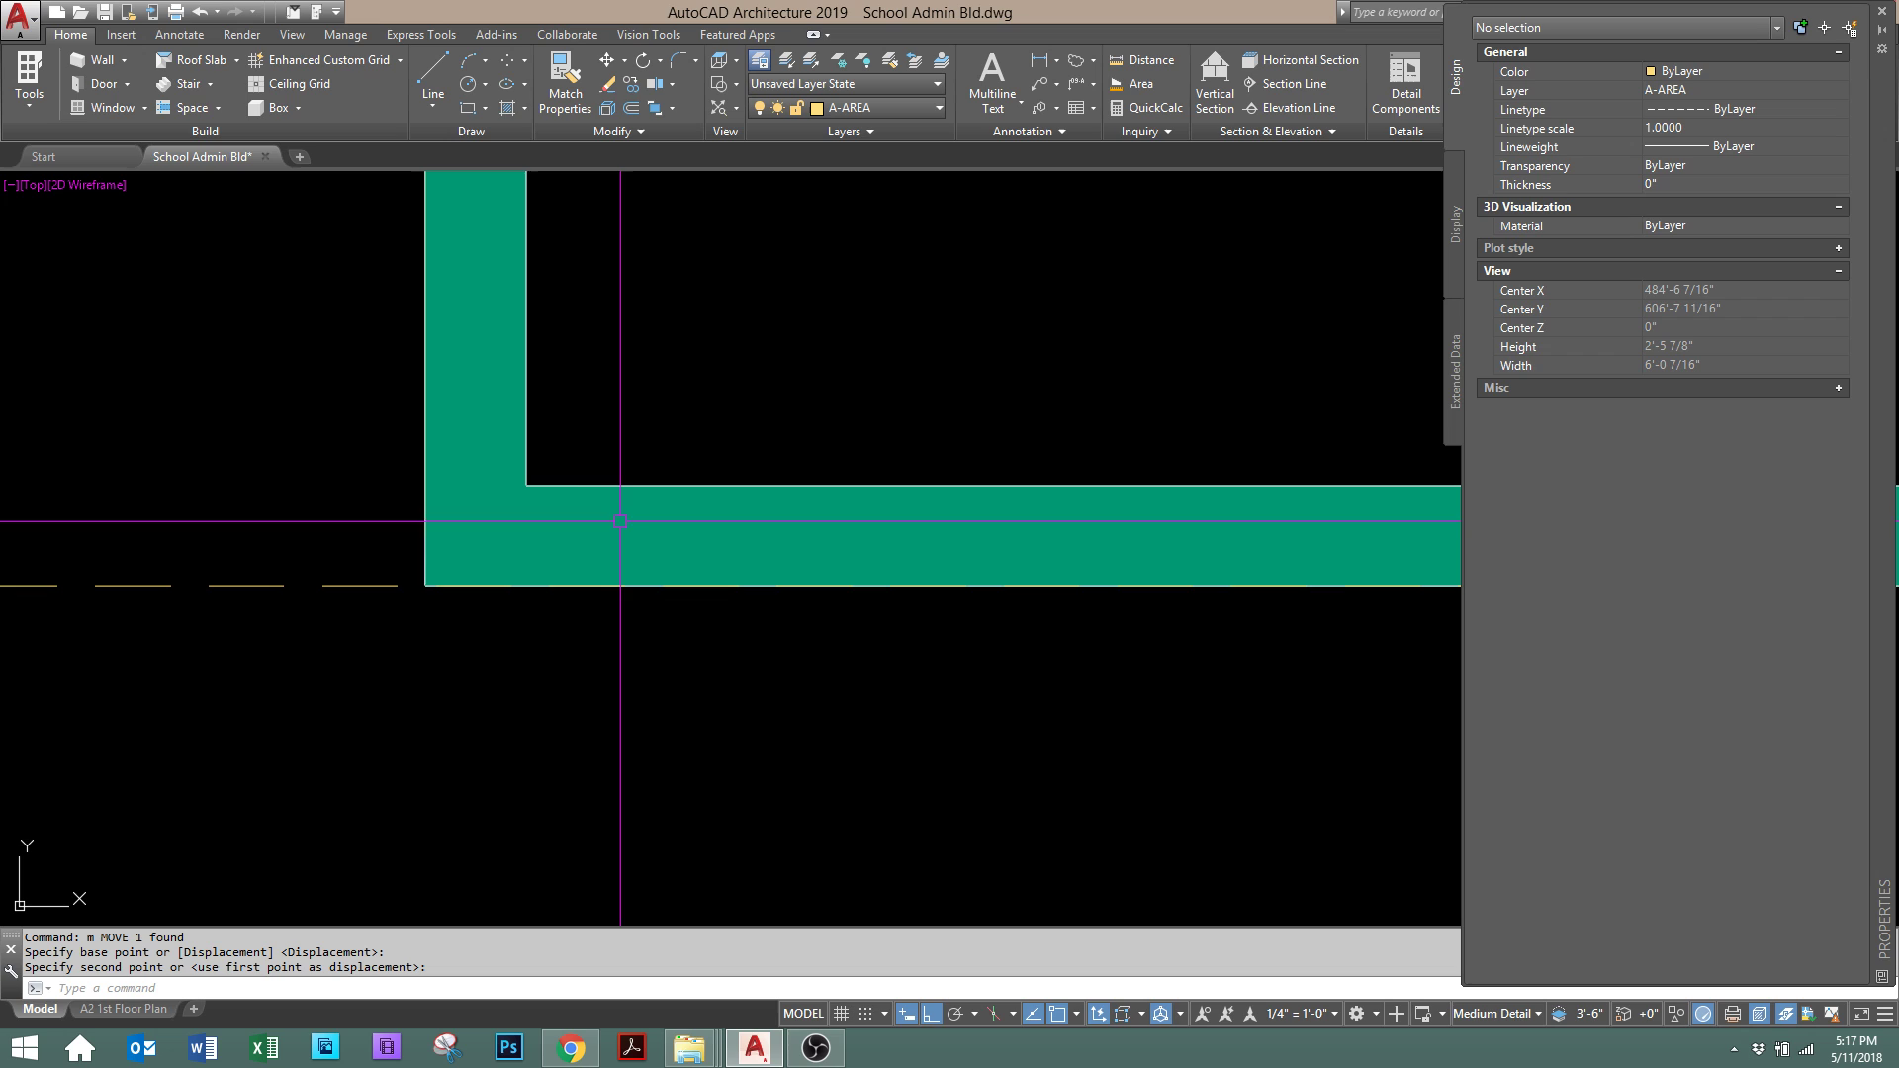
pyautogui.scroll(-8, 481, 616)
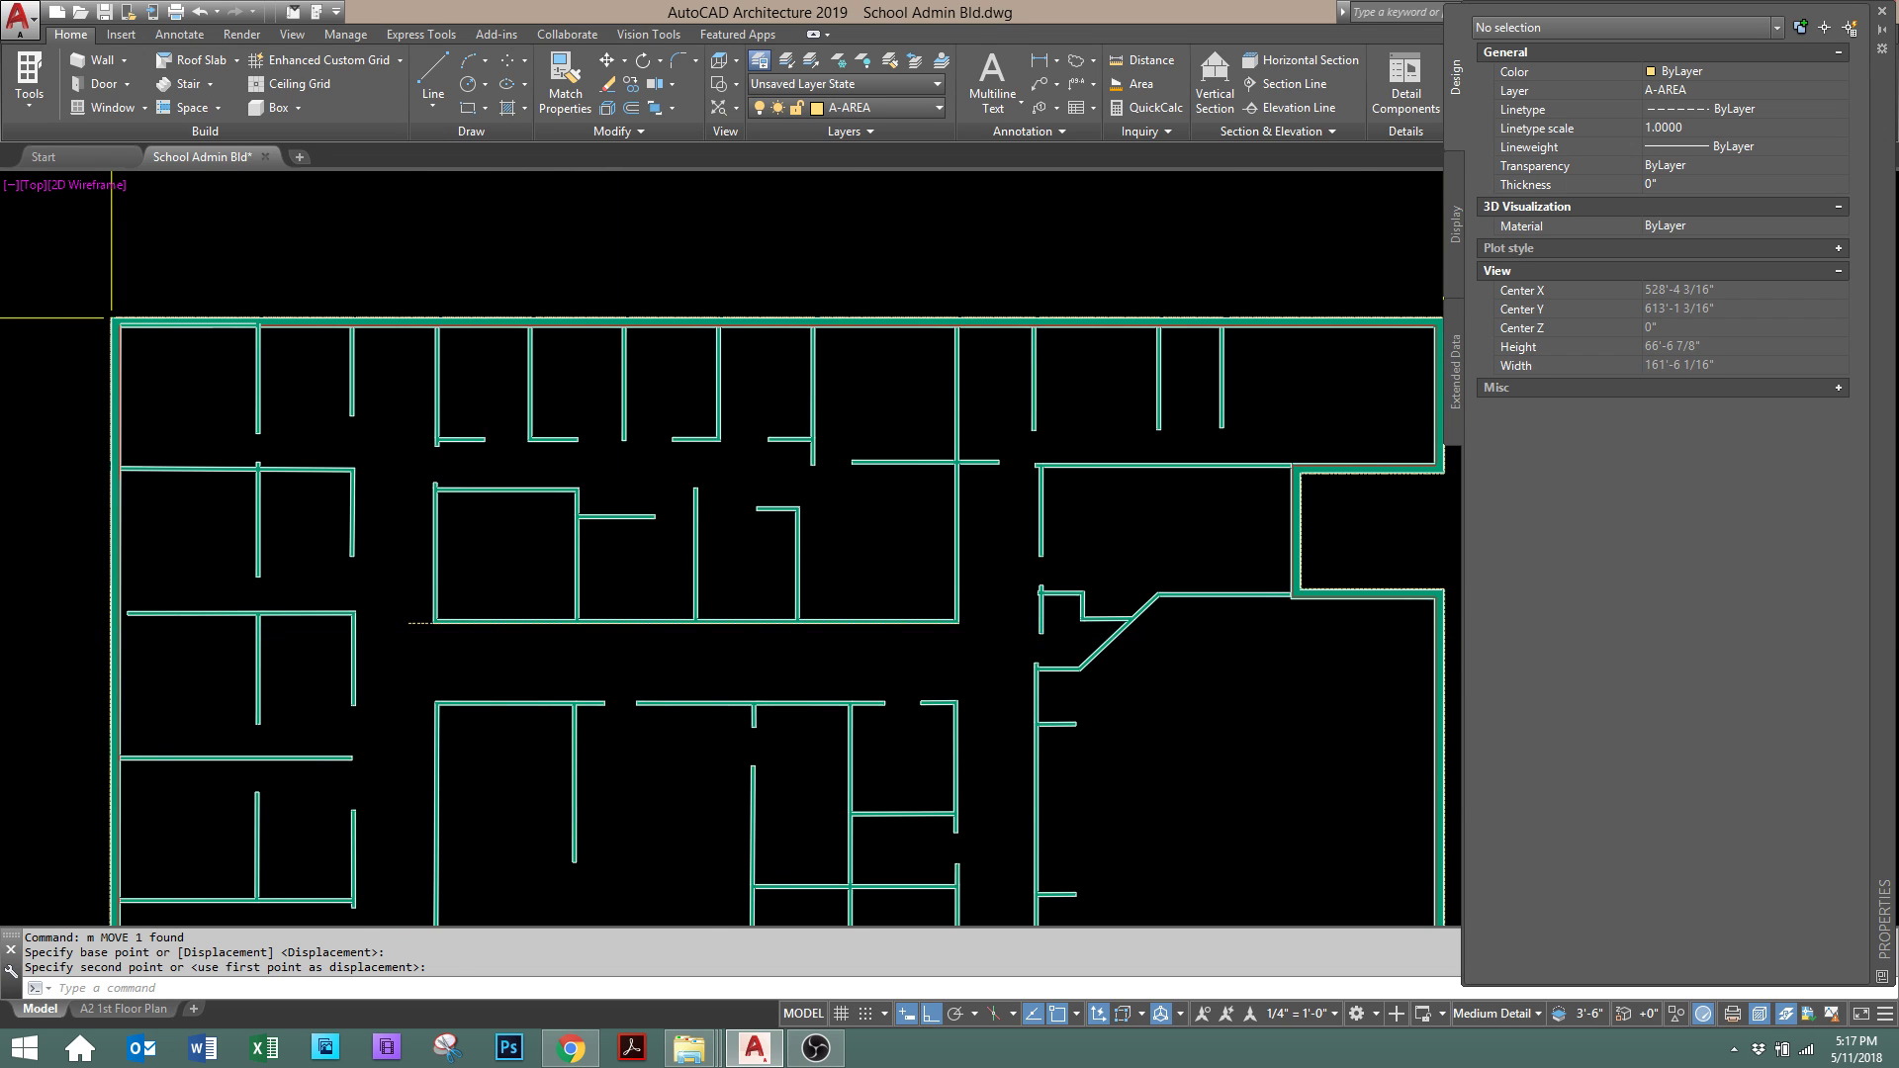
# Check the rotation of the lower central block's top wall, several partitions in the west rooms, and the upper central block's left wall.
pyautogui.scroll(4, 487, 638)
pyautogui.click(564, 637)
pyautogui.click(568, 799)
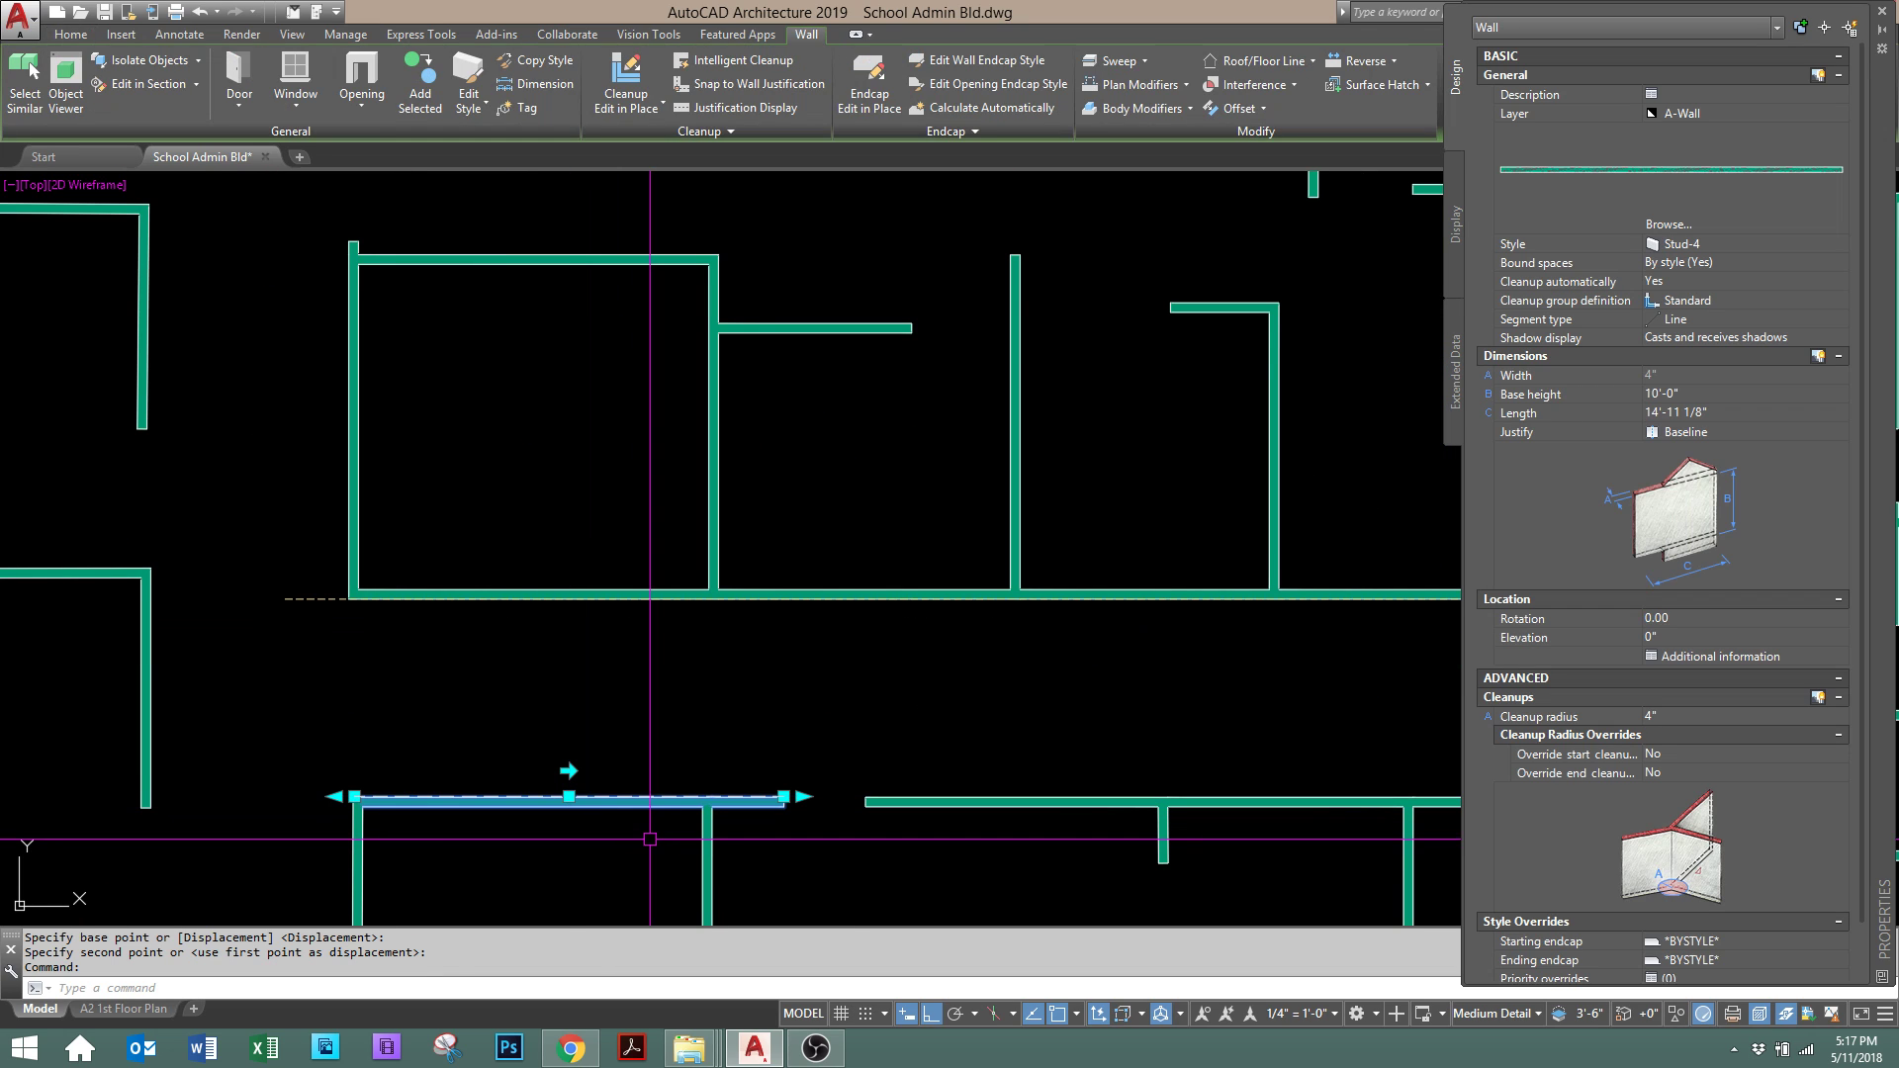
pyautogui.scroll(-2, 679, 801)
pyautogui.press('Escape')
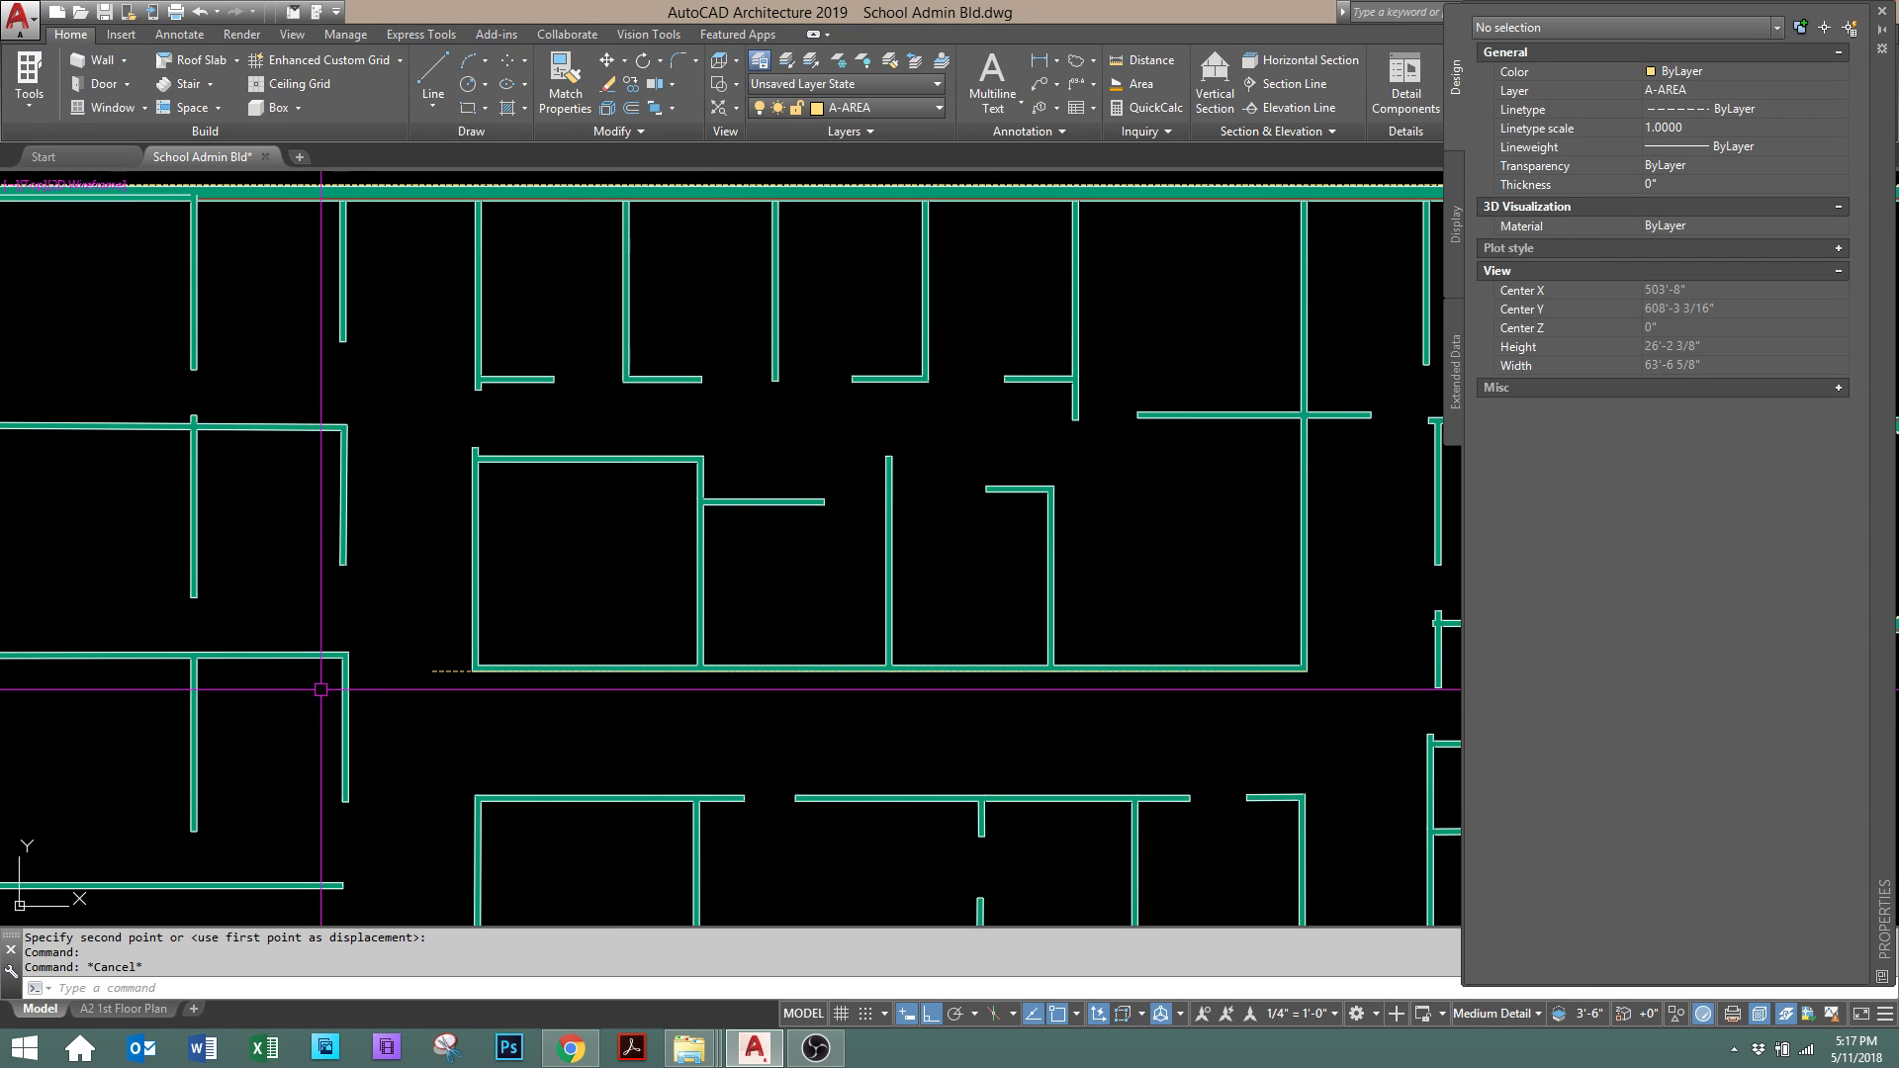
pyautogui.click(347, 702)
pyautogui.press('Escape')
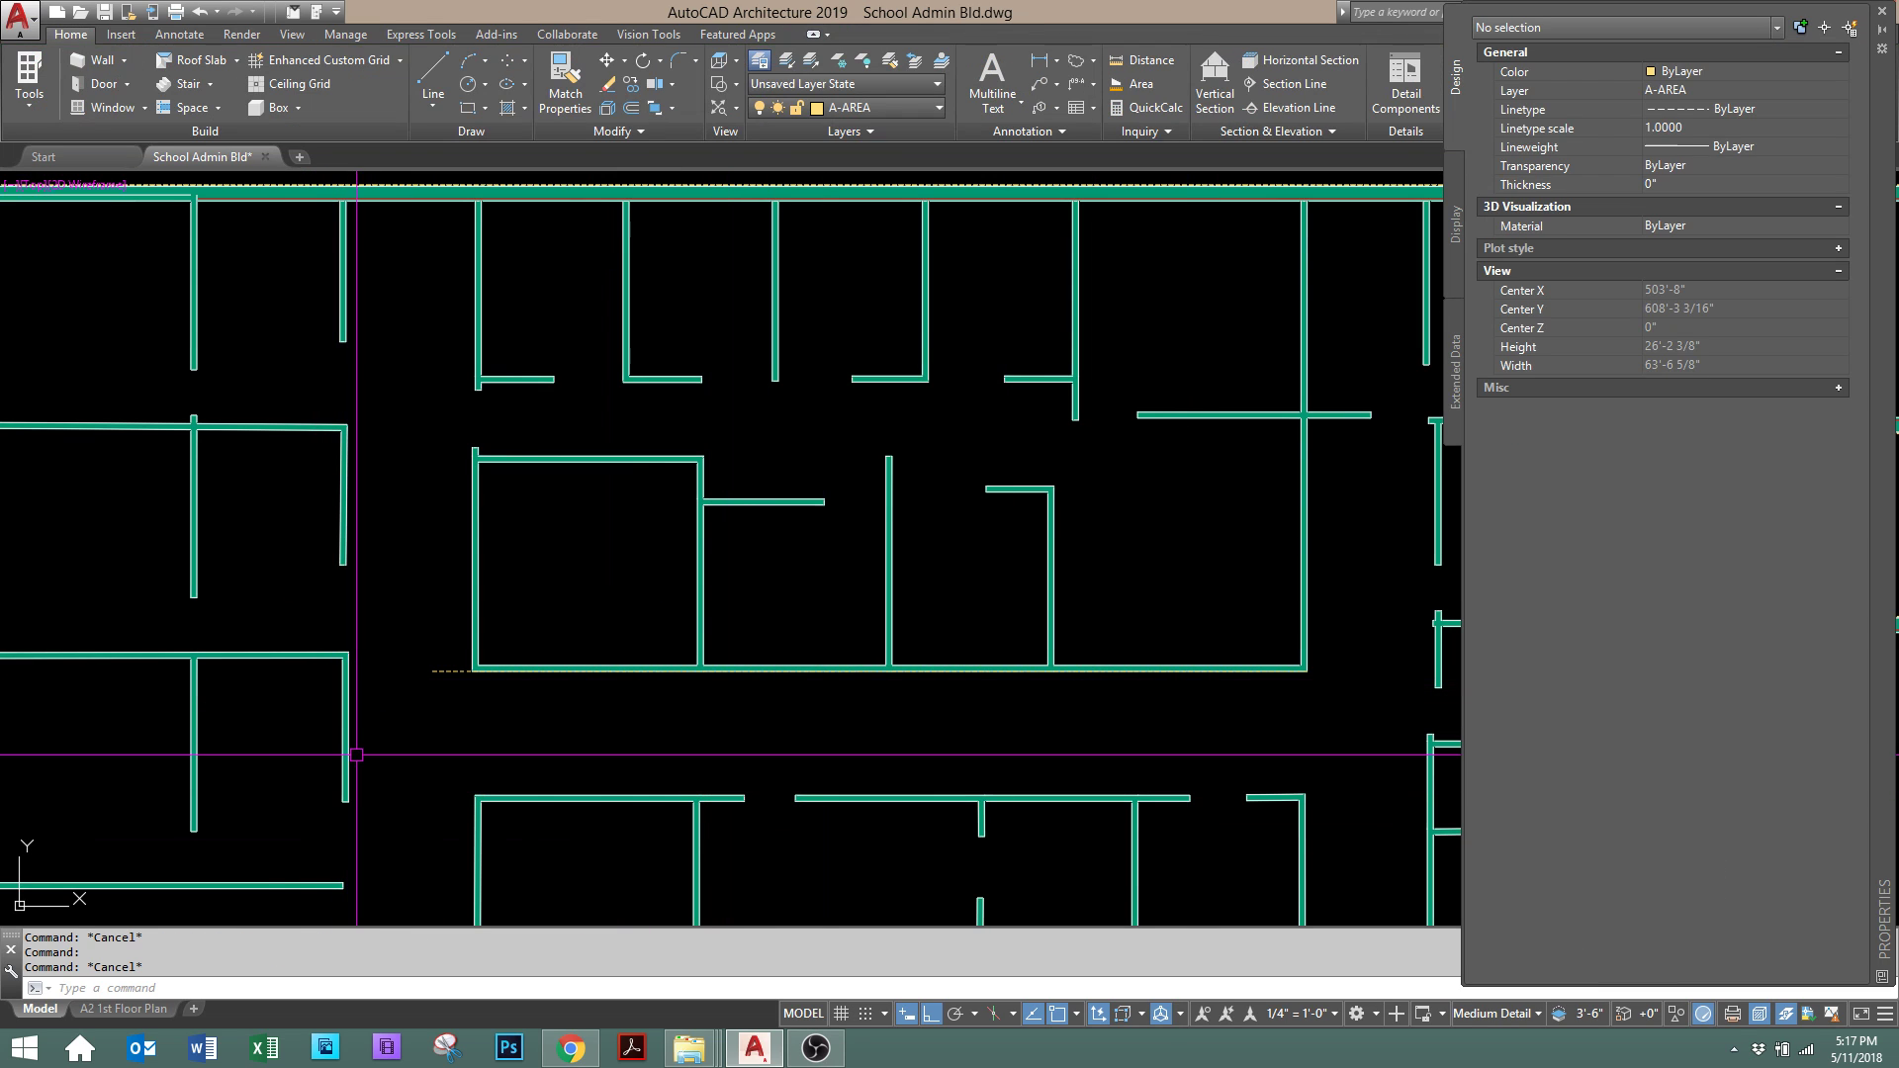
pyautogui.click(206, 733)
pyautogui.click(186, 734)
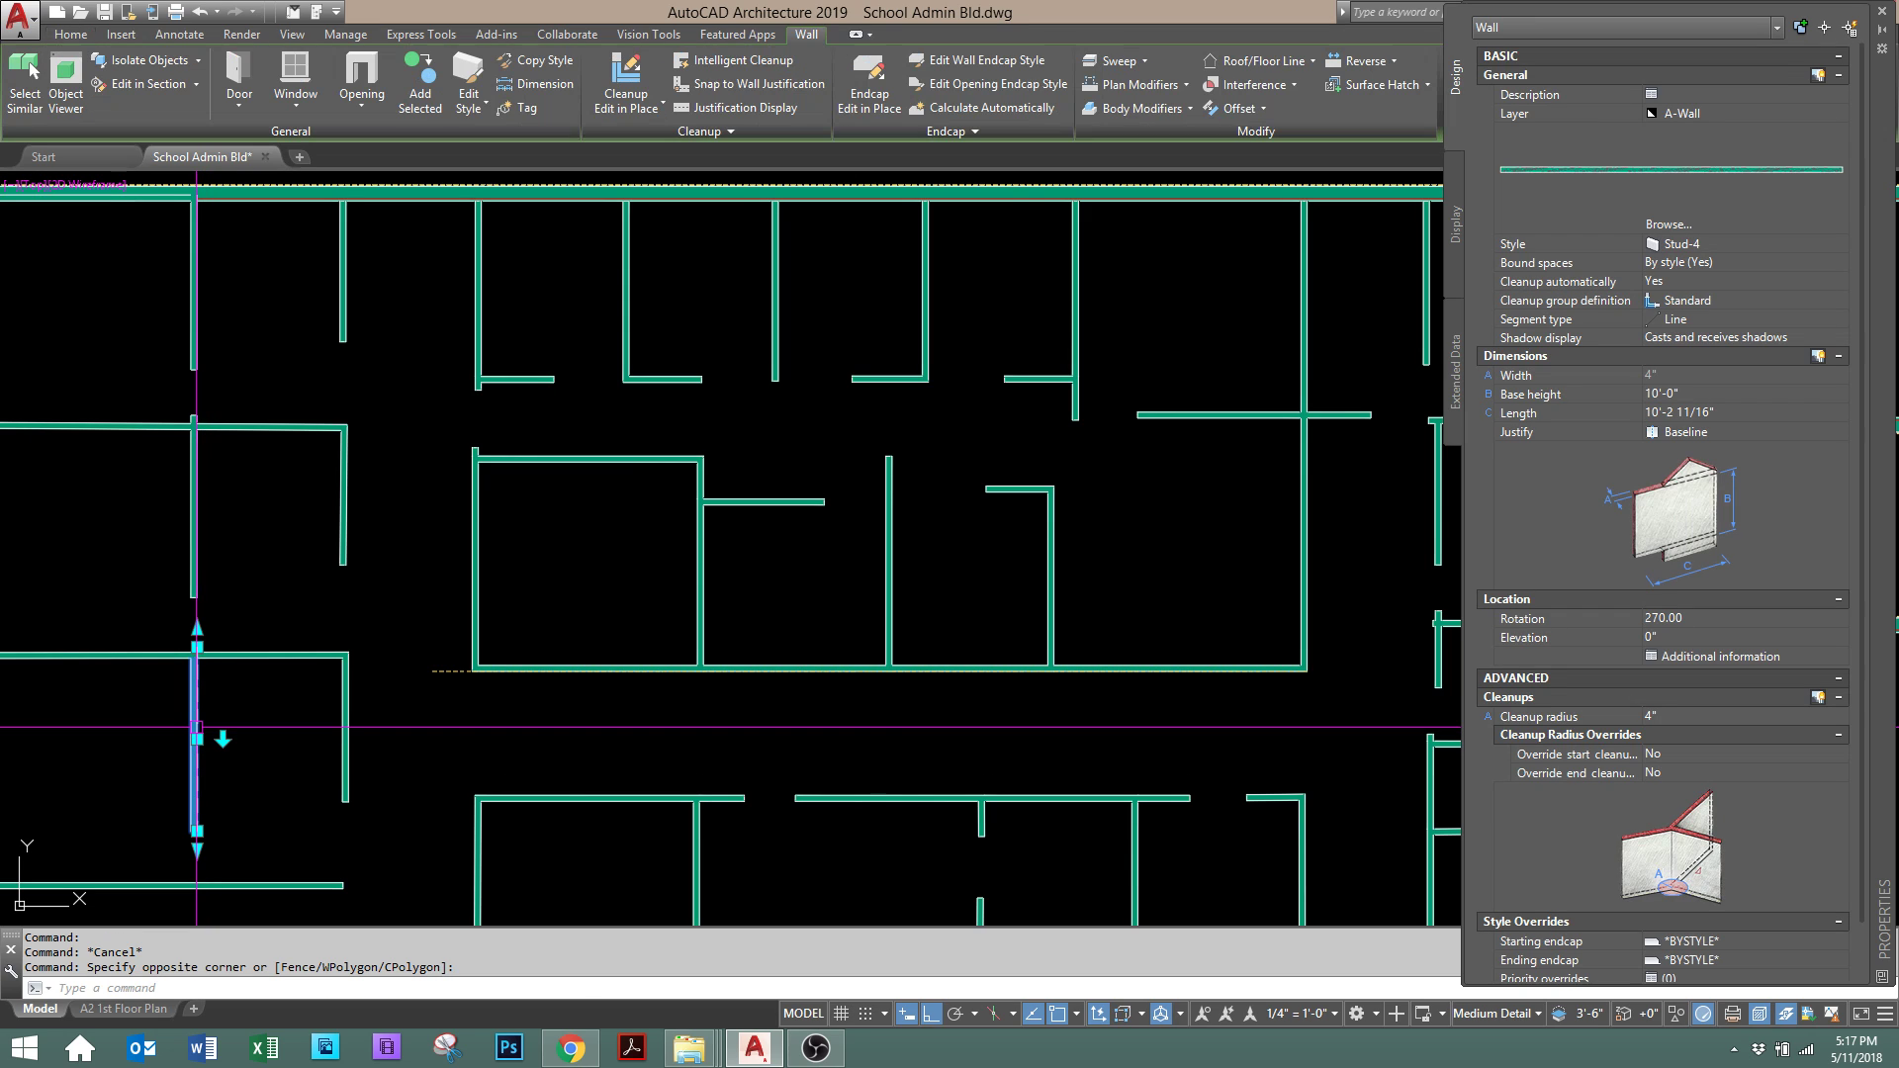
pyautogui.press('Escape')
pyautogui.click(203, 442)
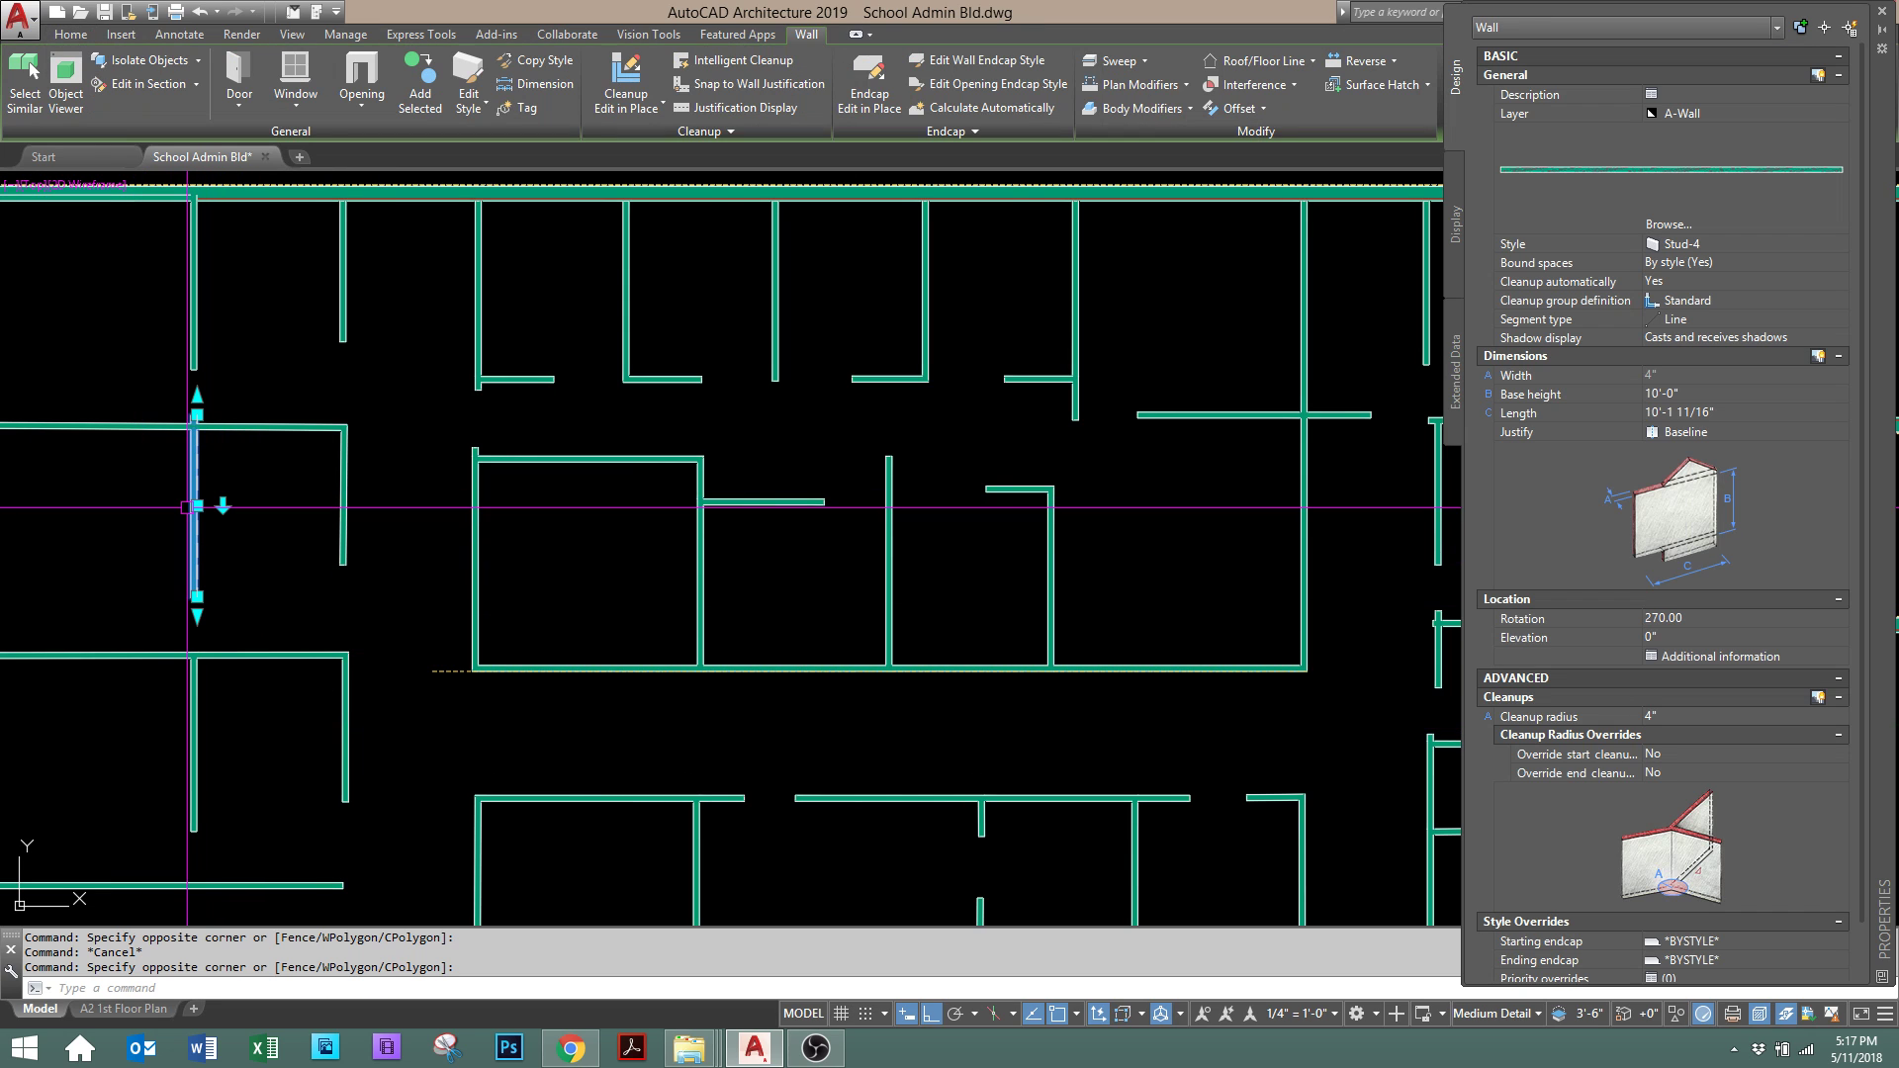
pyautogui.press('Escape')
pyautogui.scroll(-2, 373, 514)
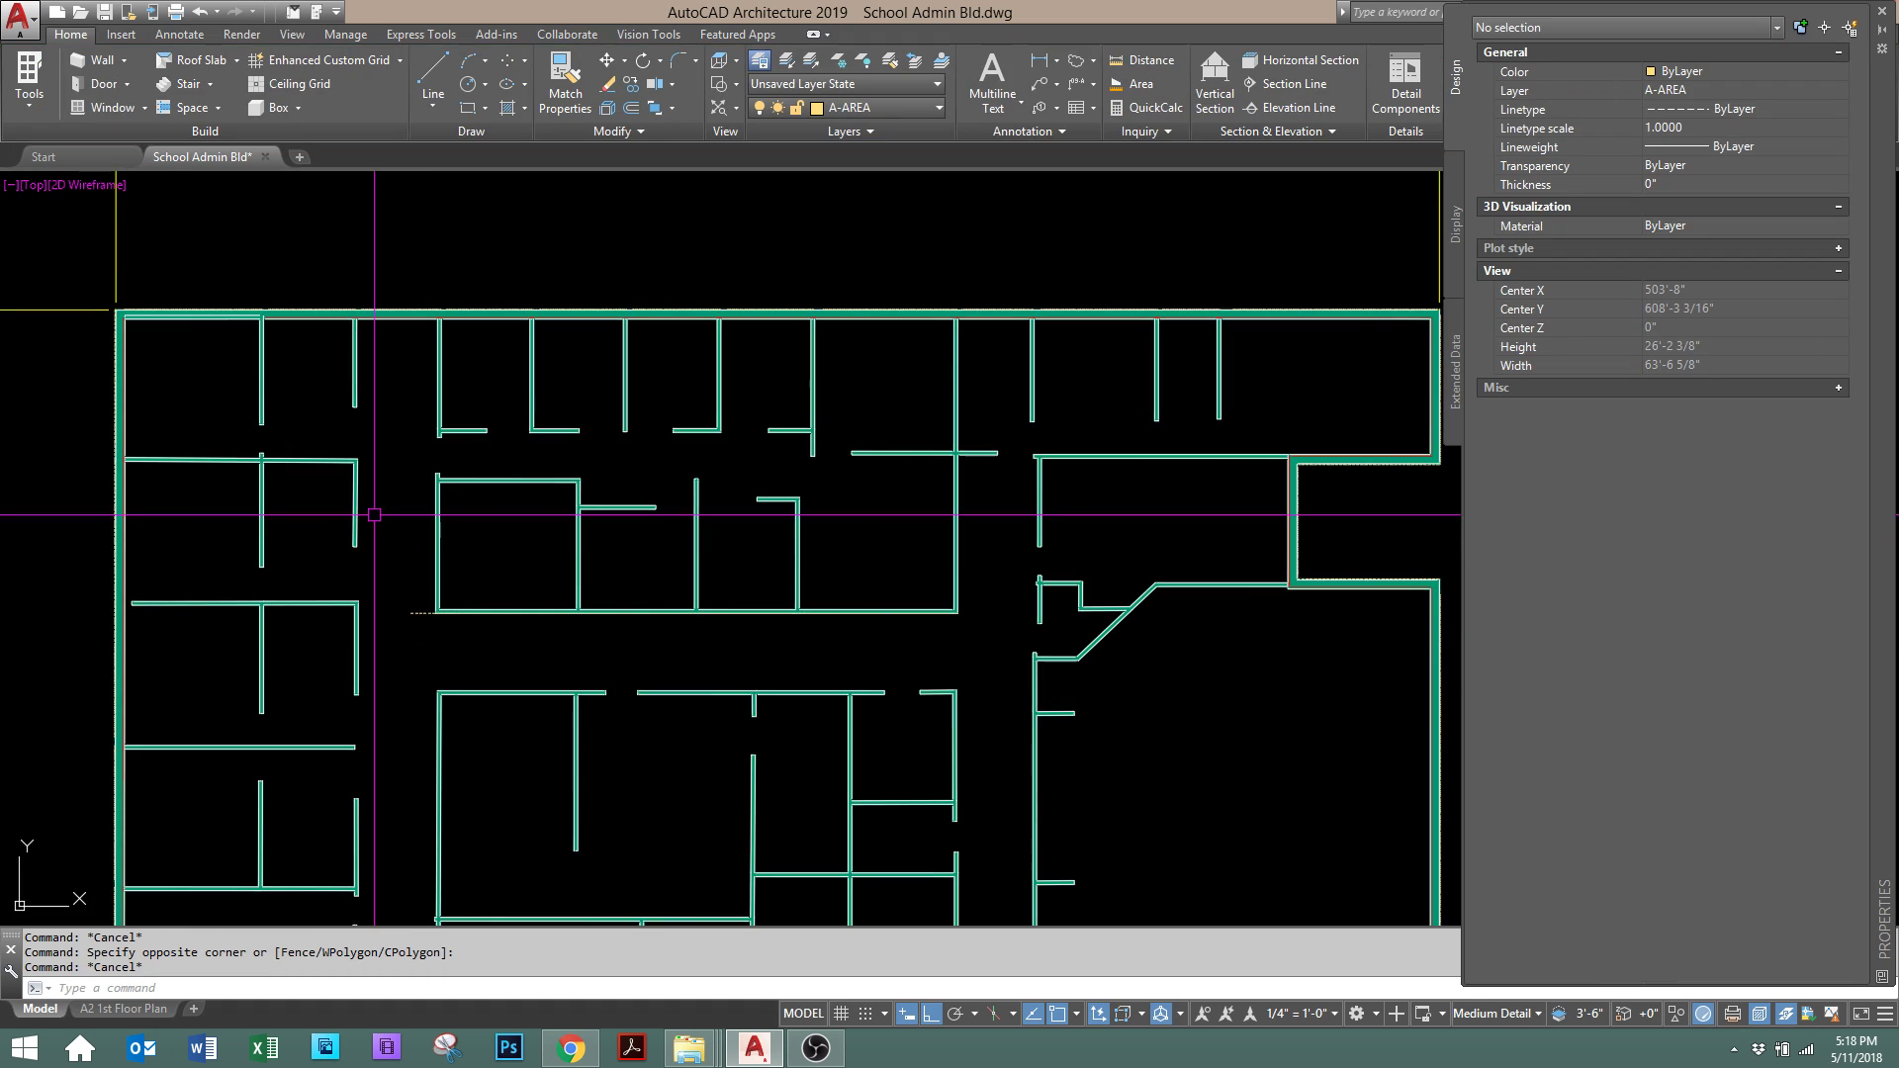
pyautogui.click(257, 701)
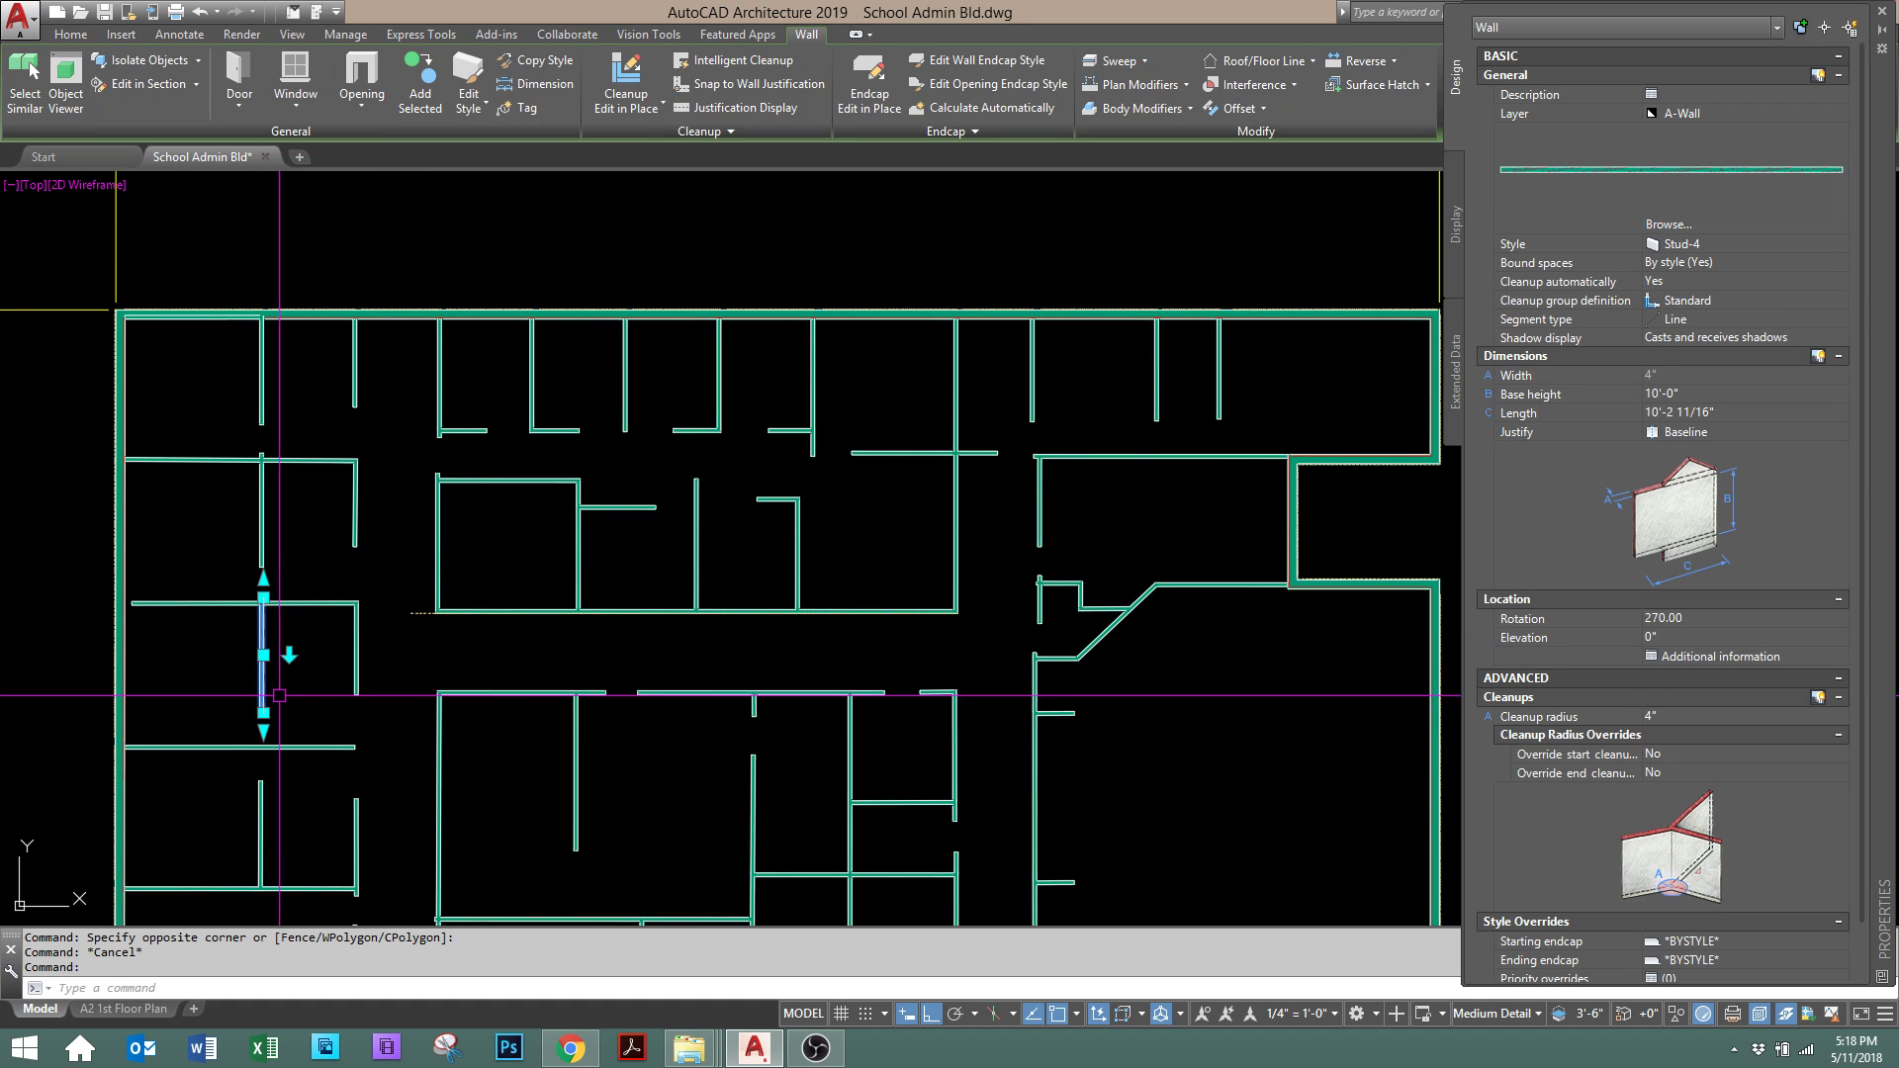
pyautogui.press('Escape')
pyautogui.scroll(-2, 536, 695)
pyautogui.scroll(6, 537, 695)
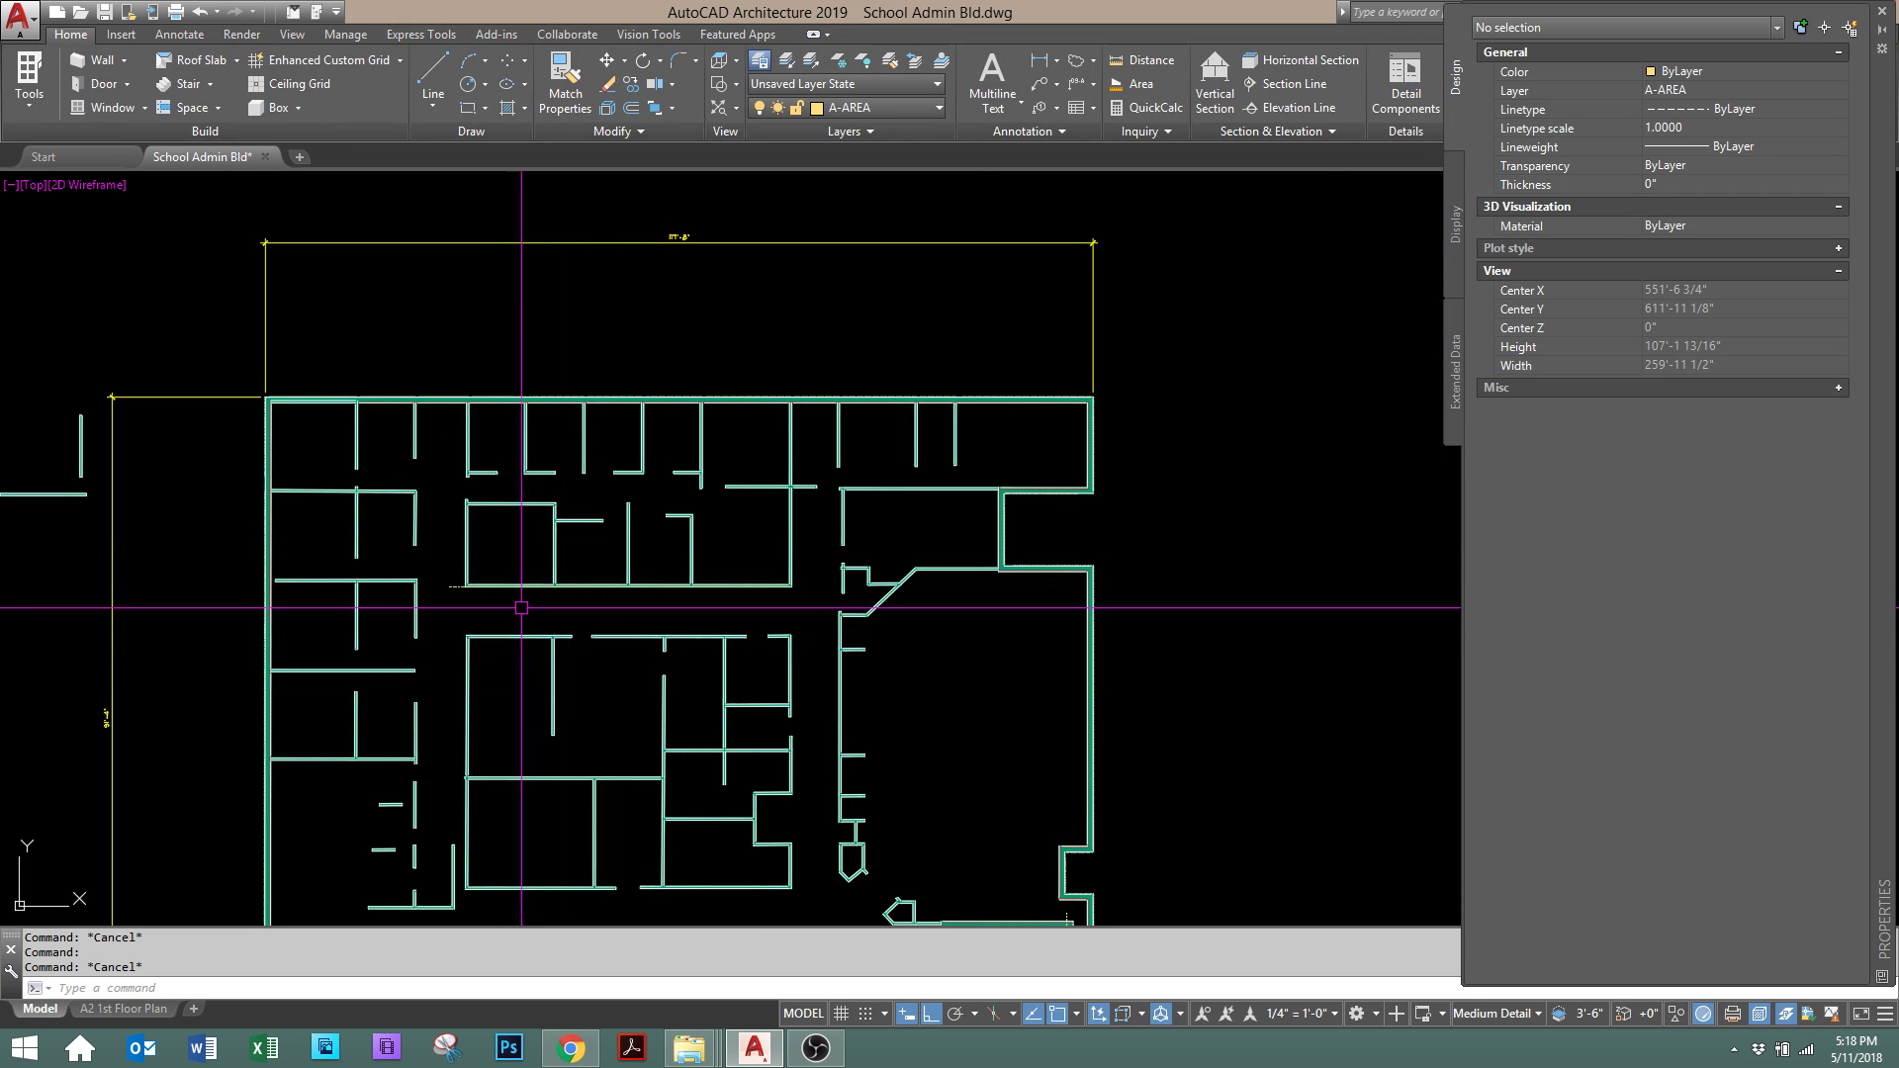
pyautogui.click(341, 512)
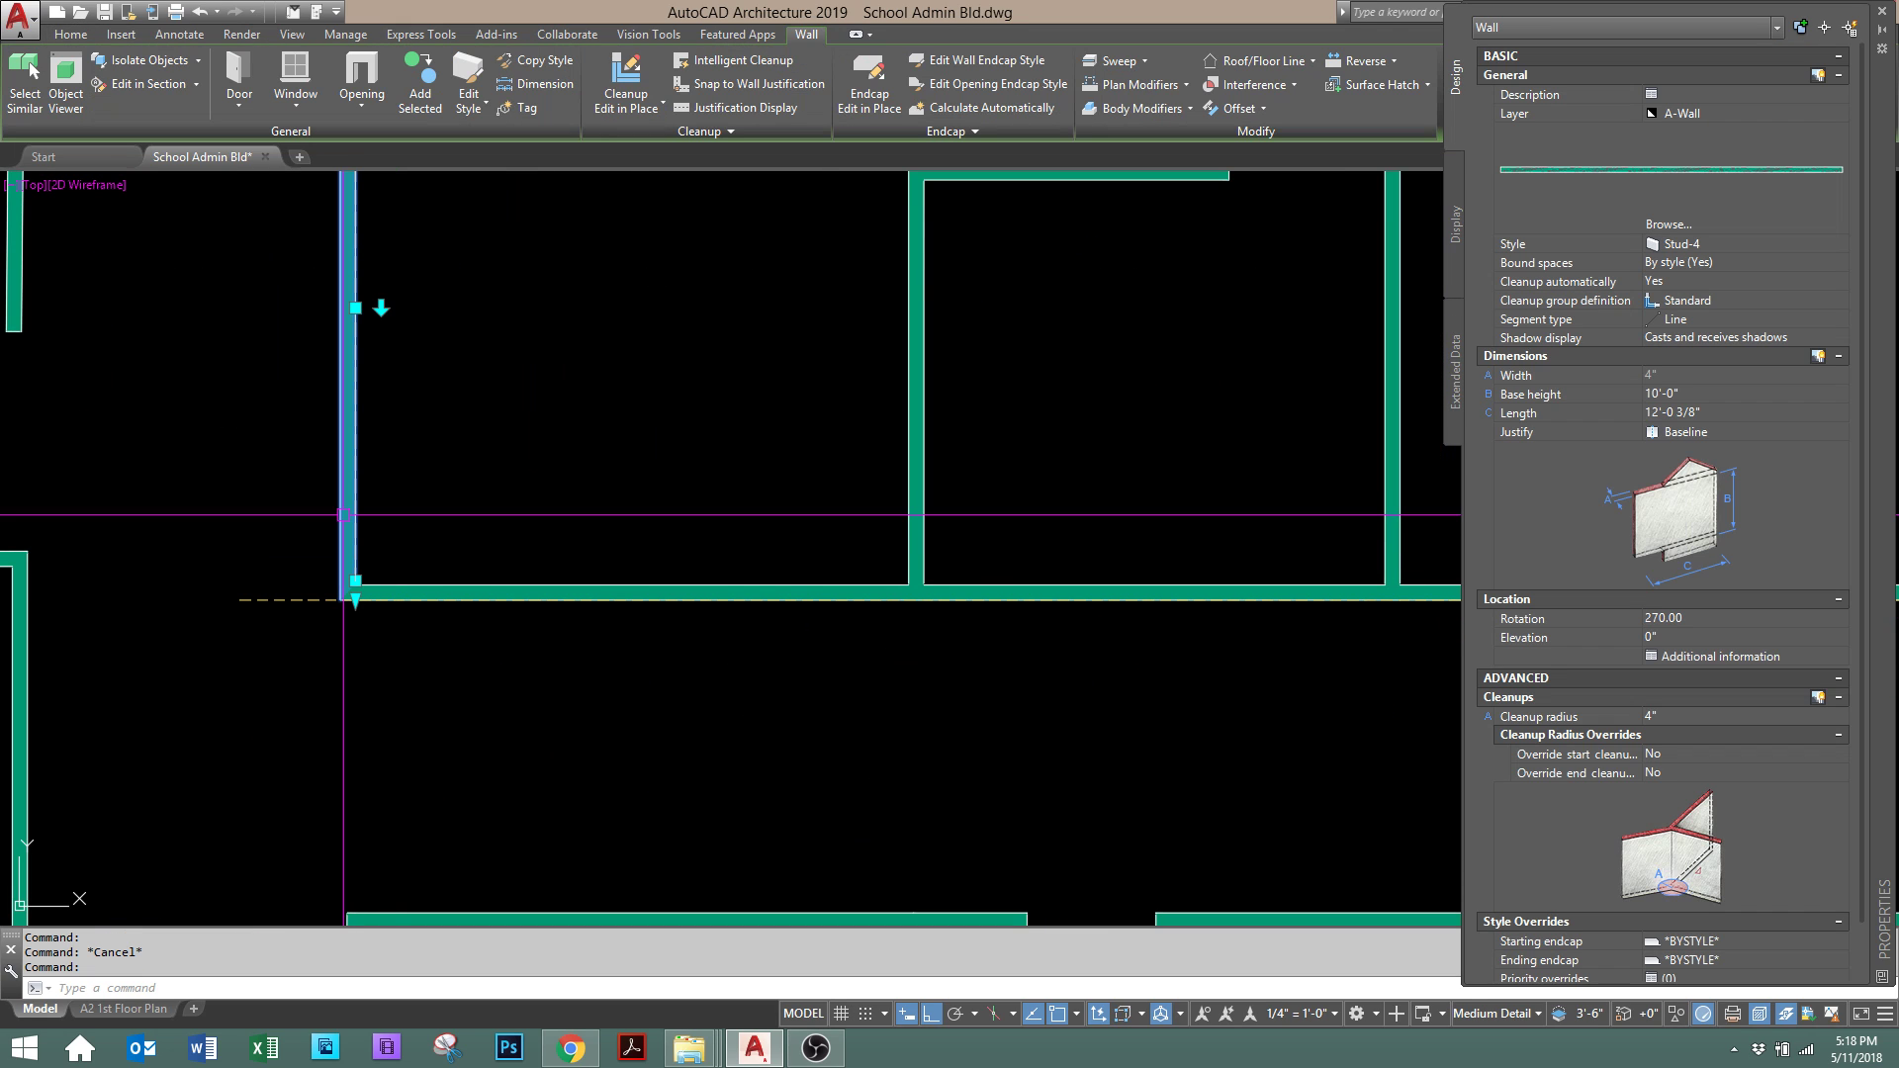
pyautogui.press('Escape')
pyautogui.scroll(-3, 636, 616)
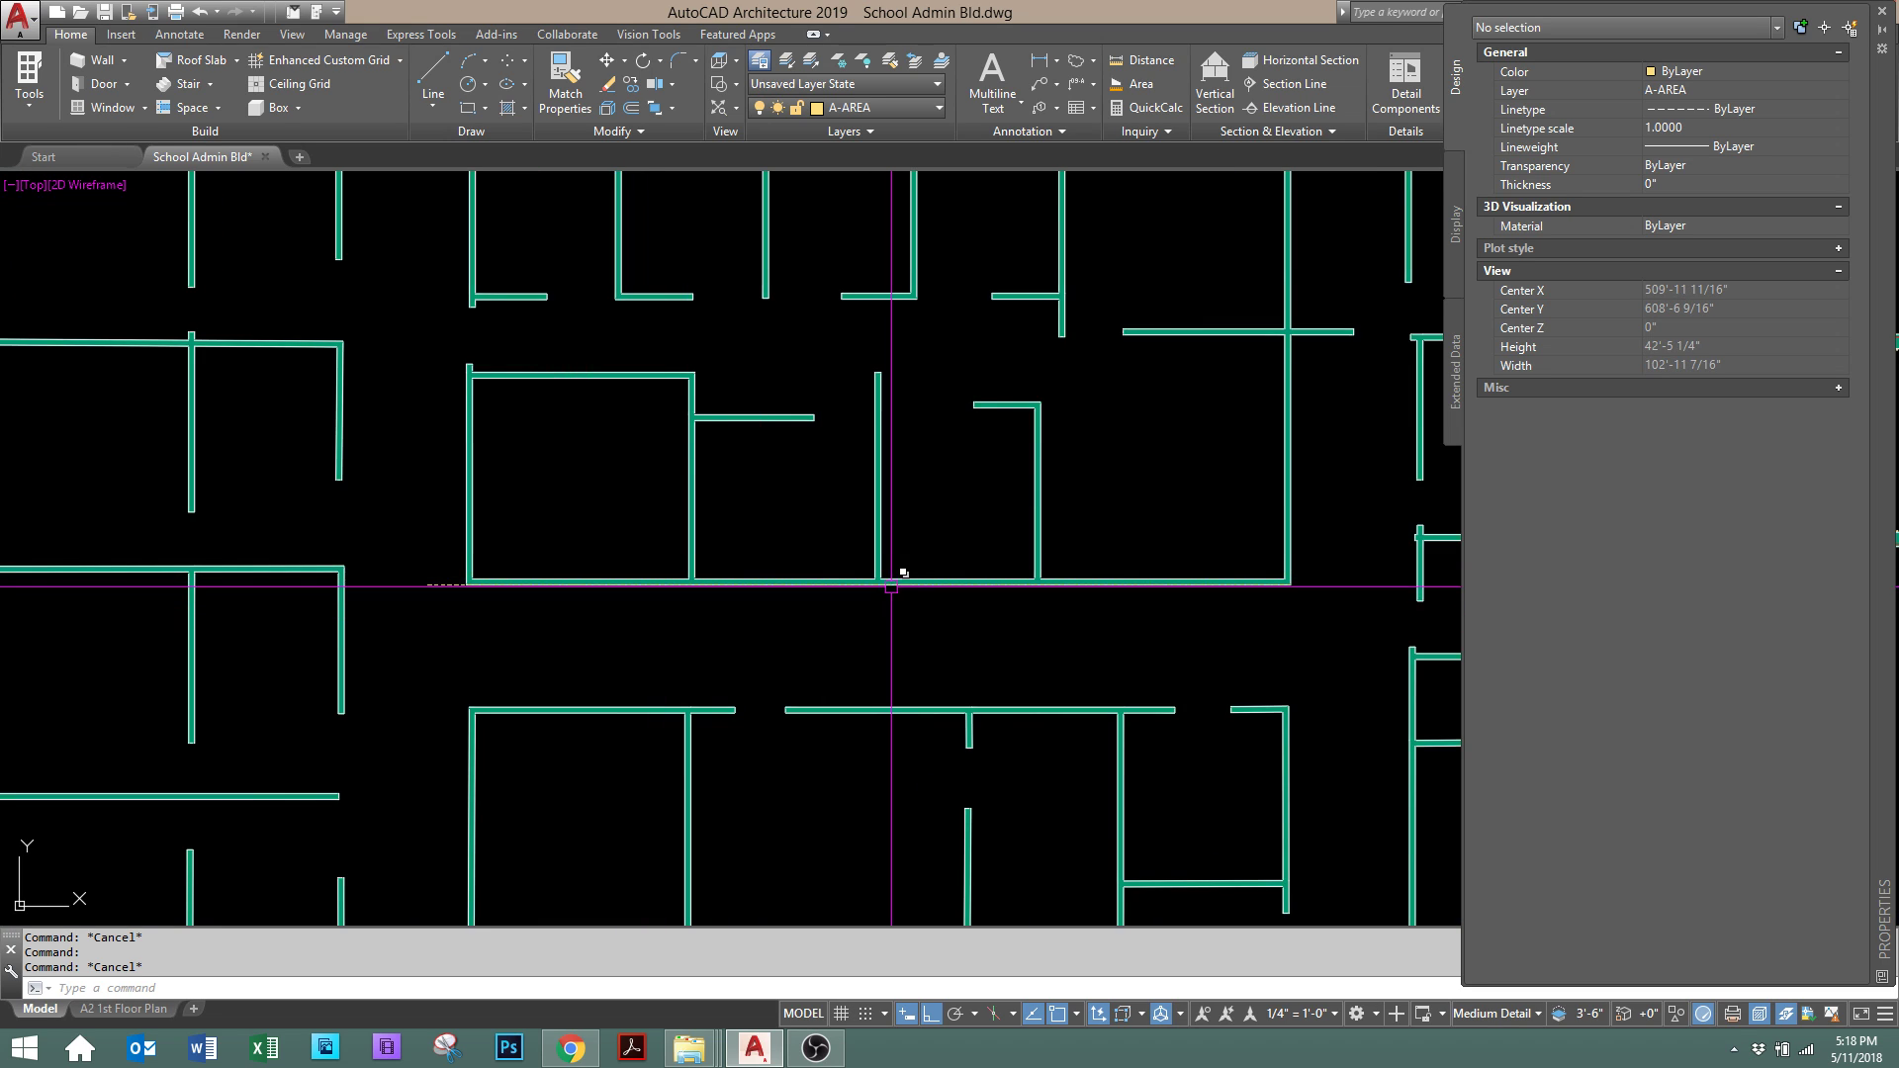
pyautogui.scroll(-4, 415, 425)
pyautogui.scroll(2, 414, 400)
pyautogui.scroll(6, 414, 401)
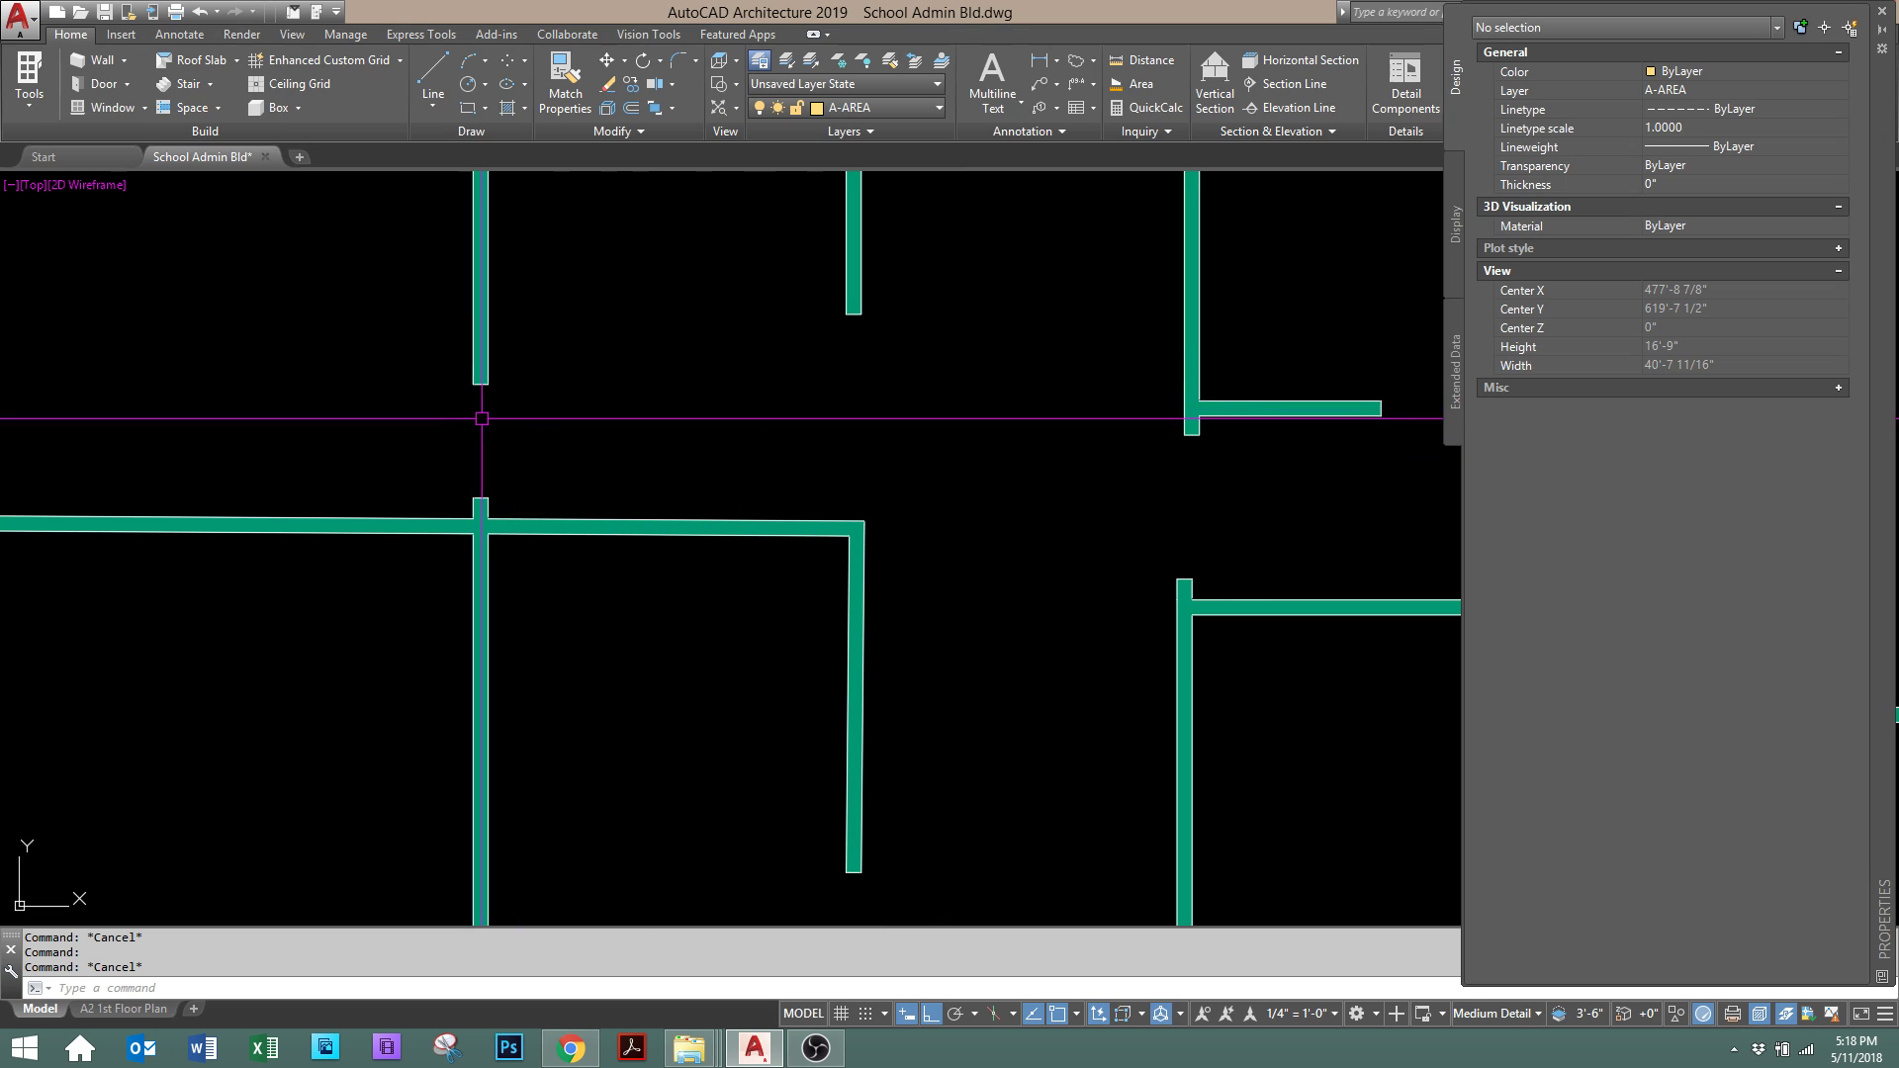
pyautogui.scroll(-4, 751, 490)
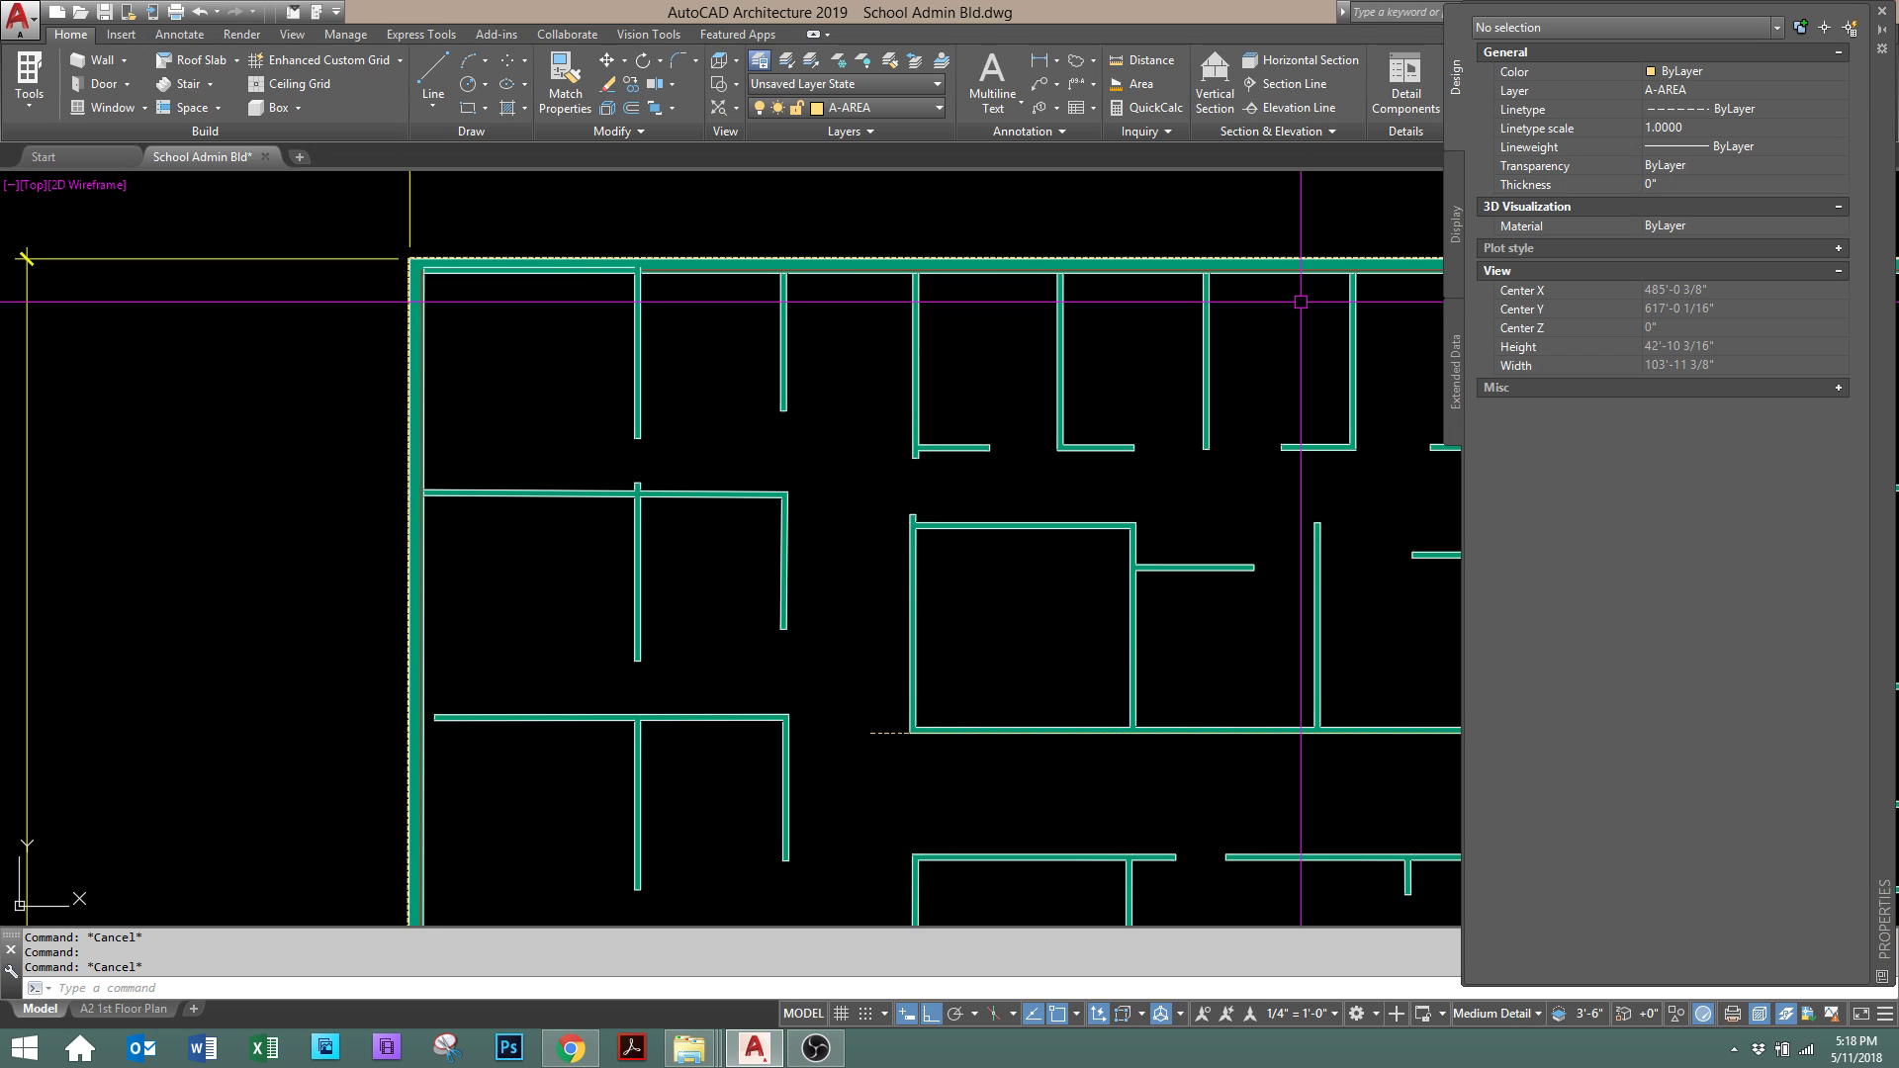
# Switch the tool palettes to the Design set and show its door tools.
pyautogui.moveTo(1884, 633)
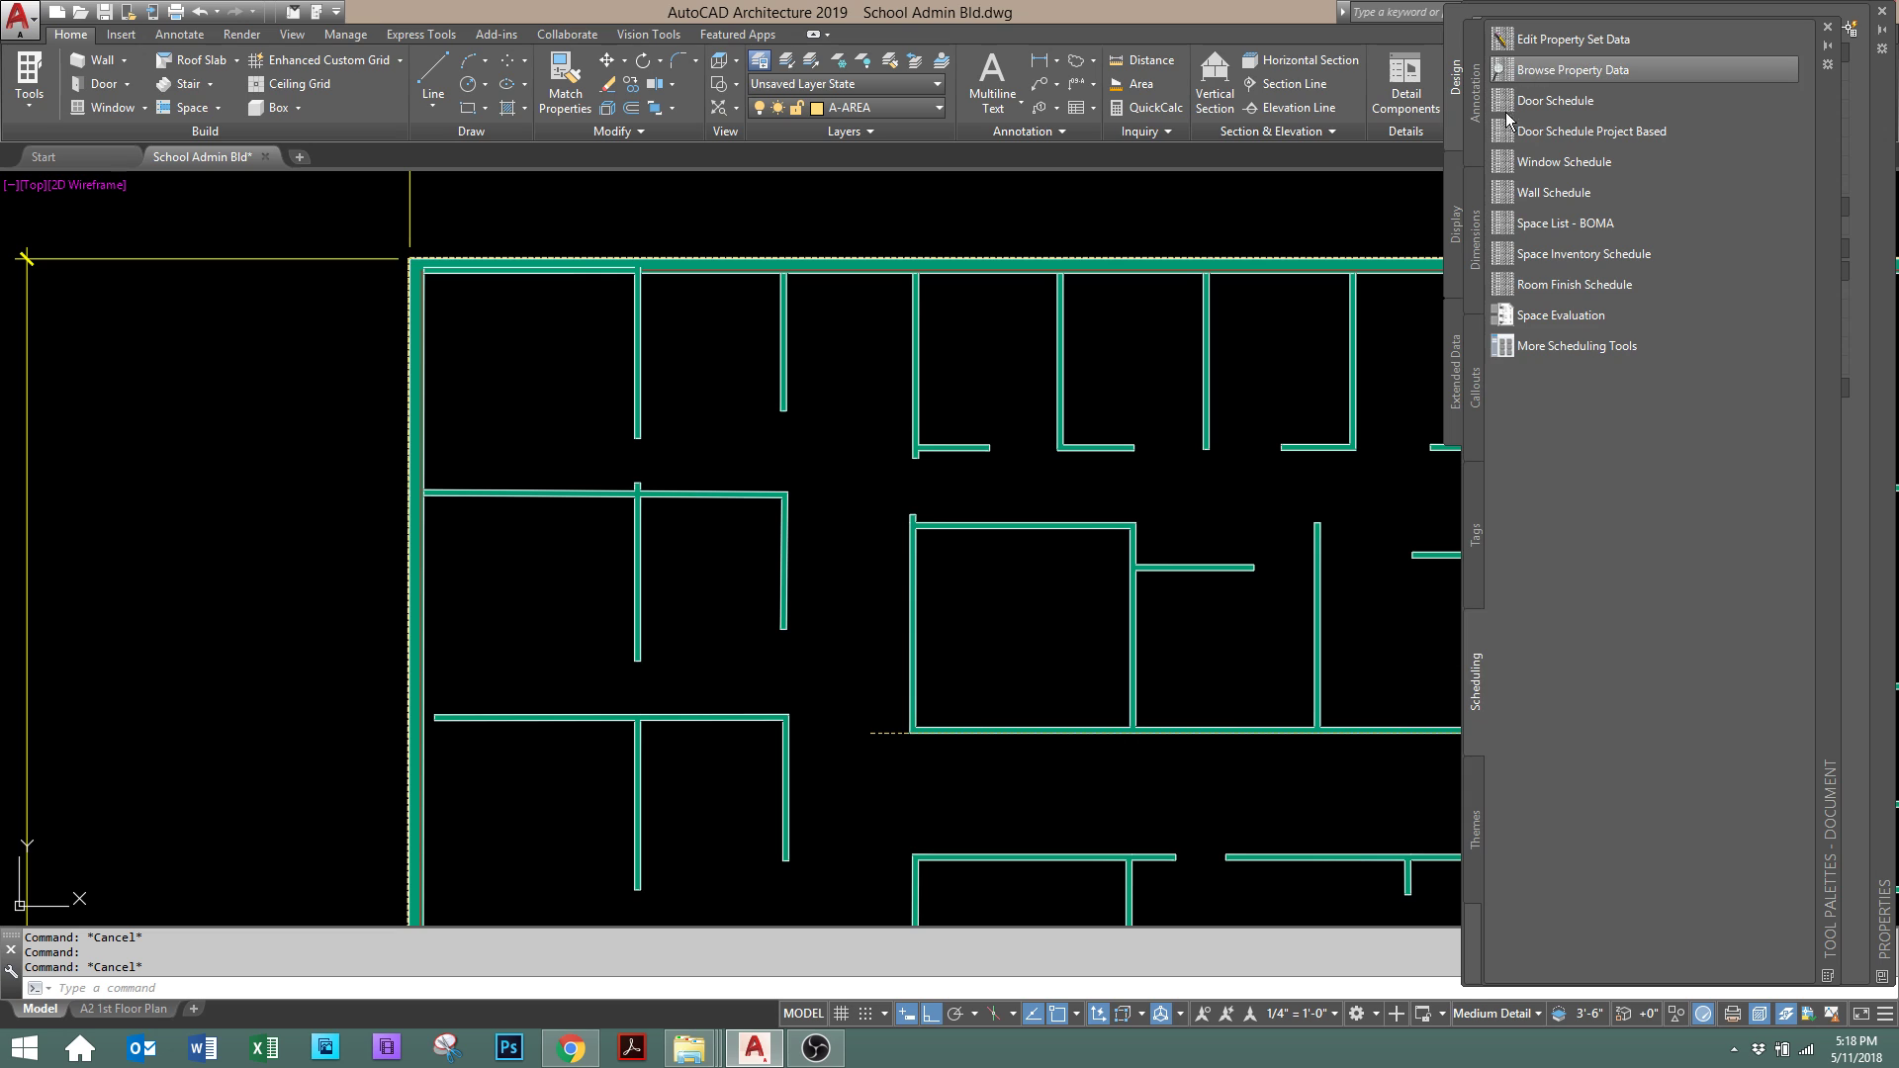
pyautogui.click(1825, 63)
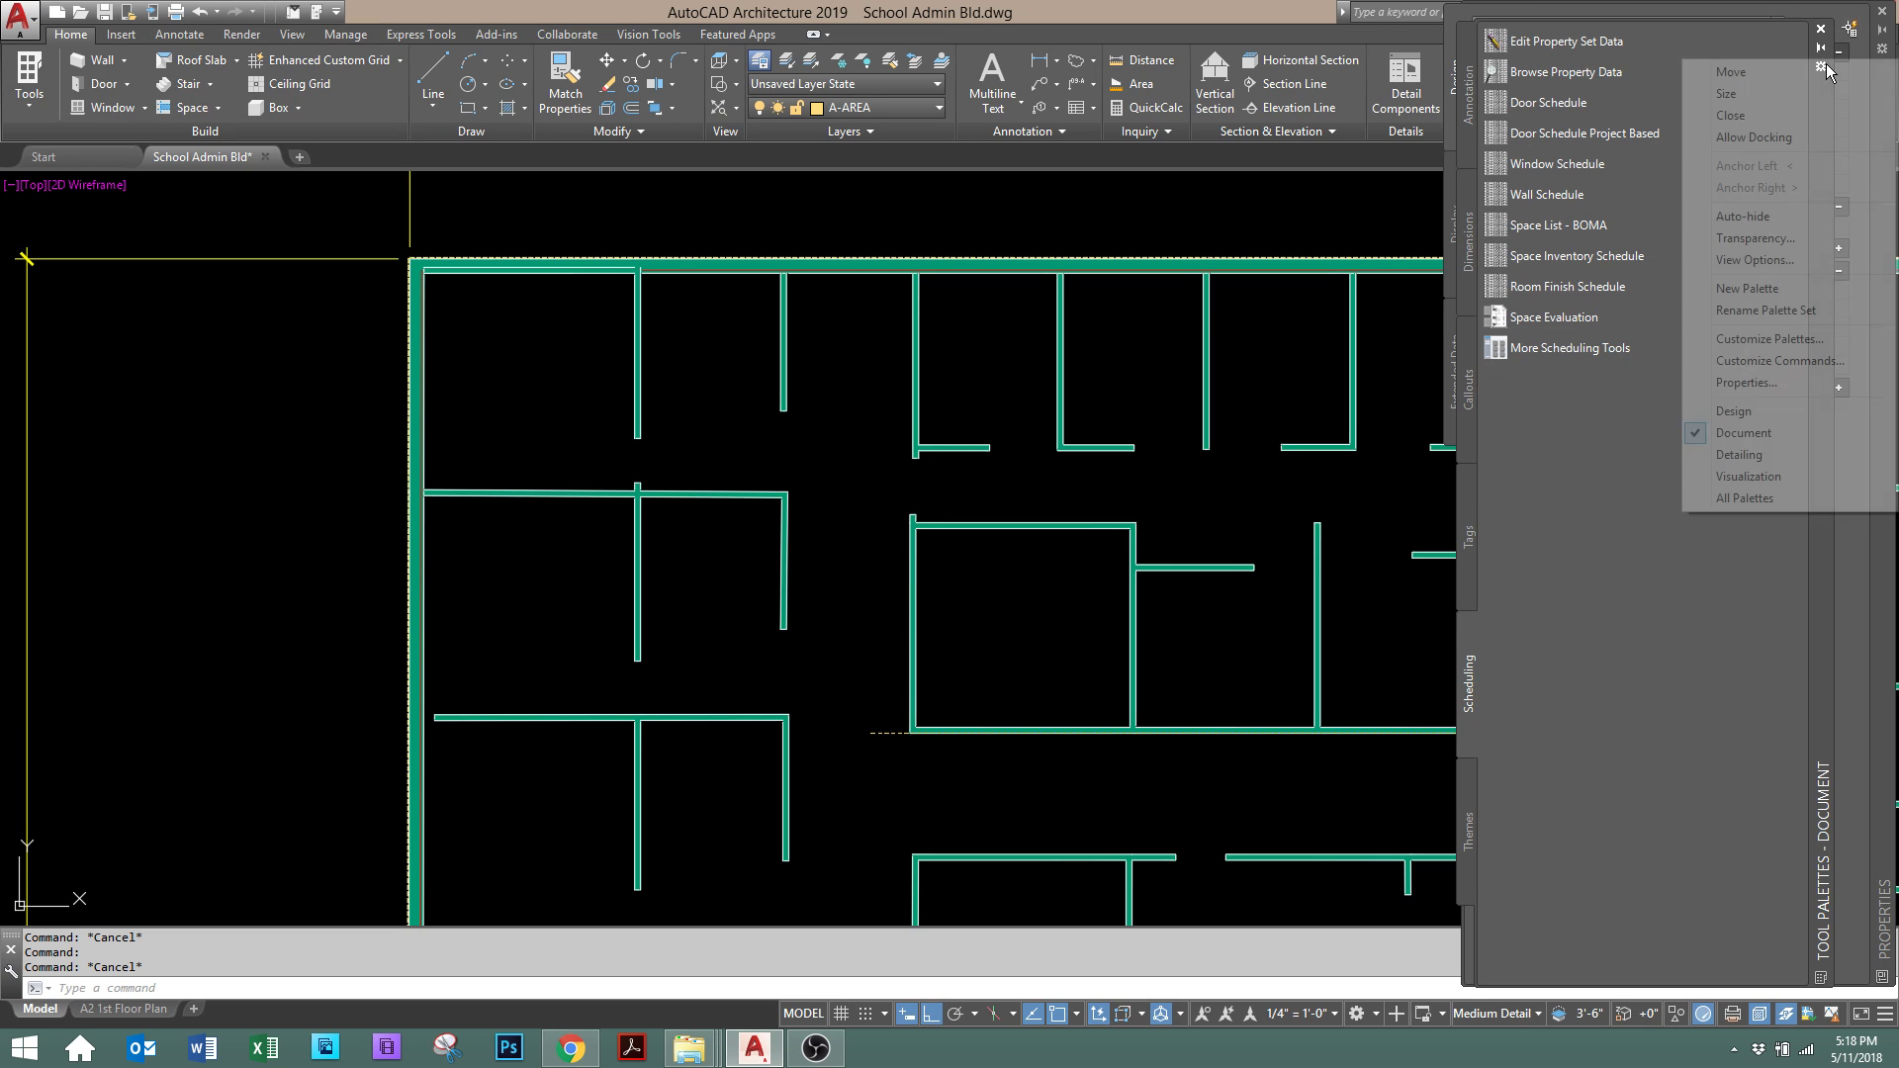
pyautogui.click(1766, 408)
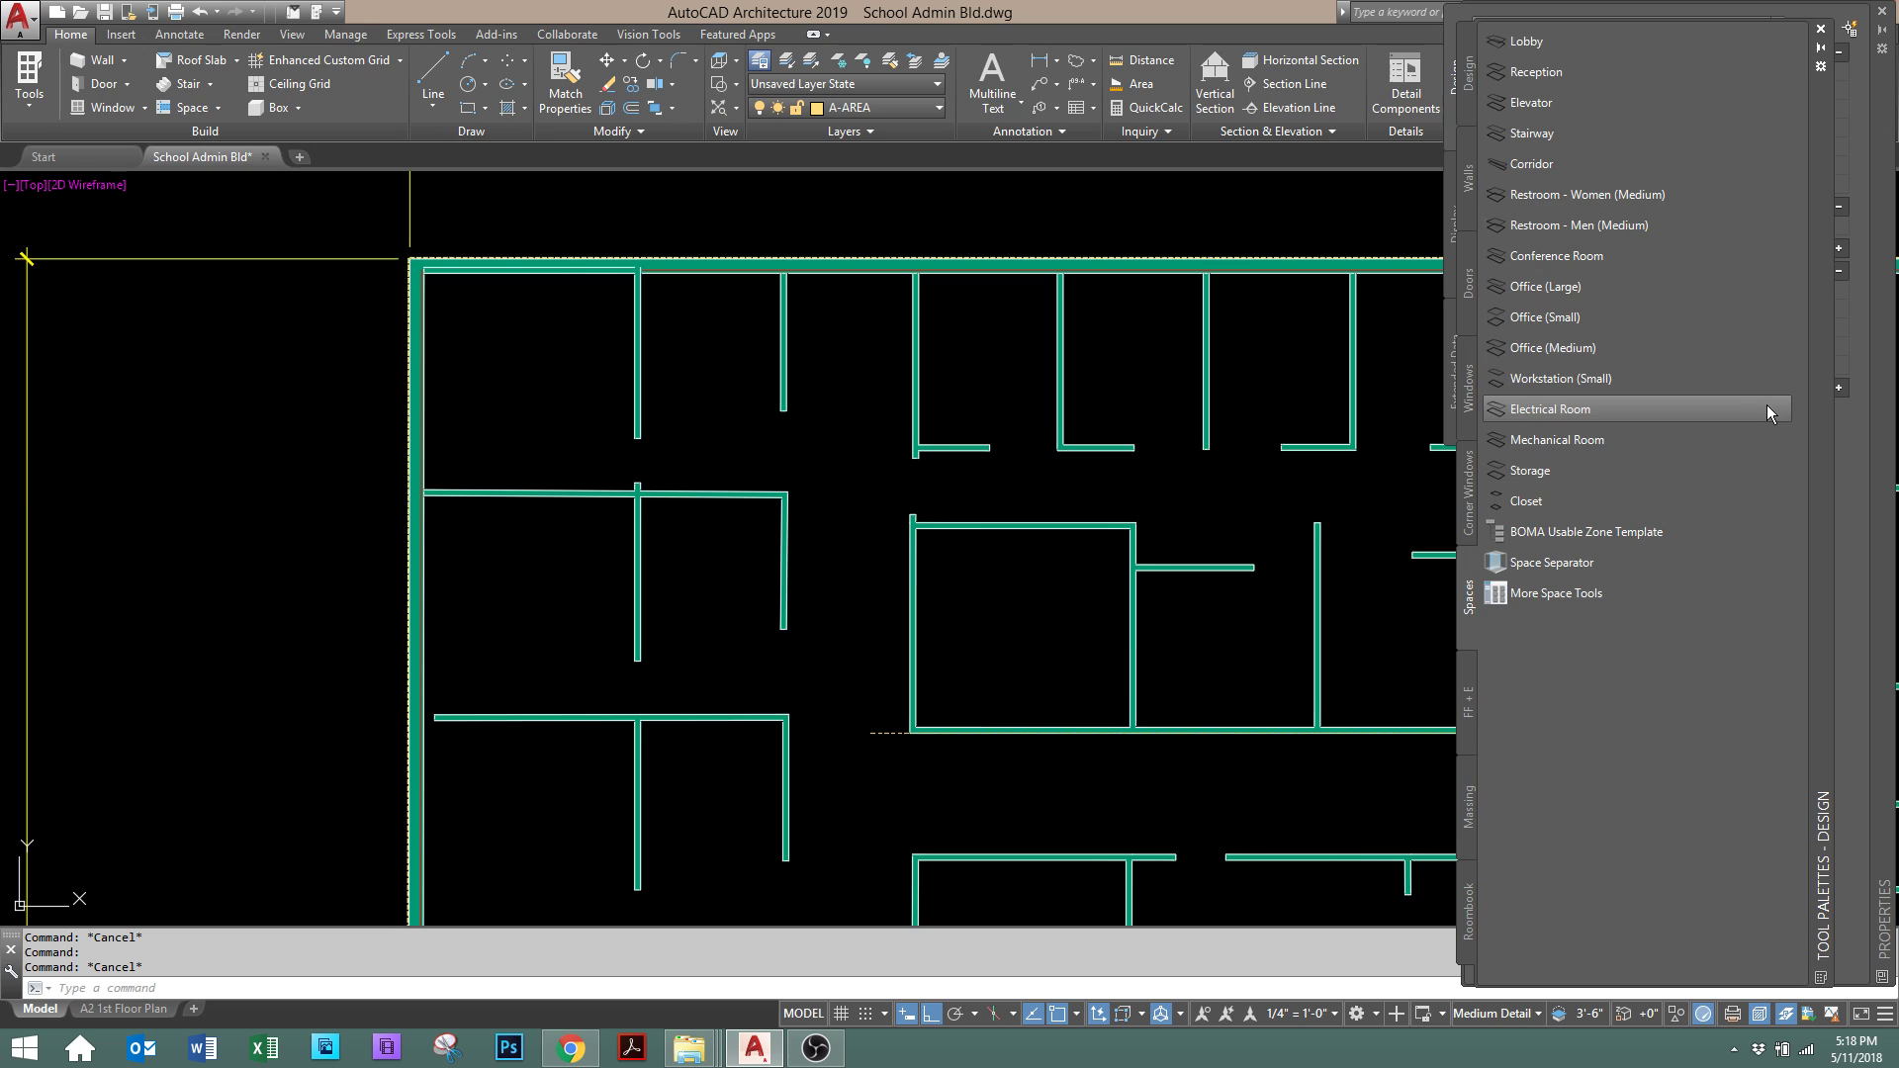
pyautogui.click(1473, 285)
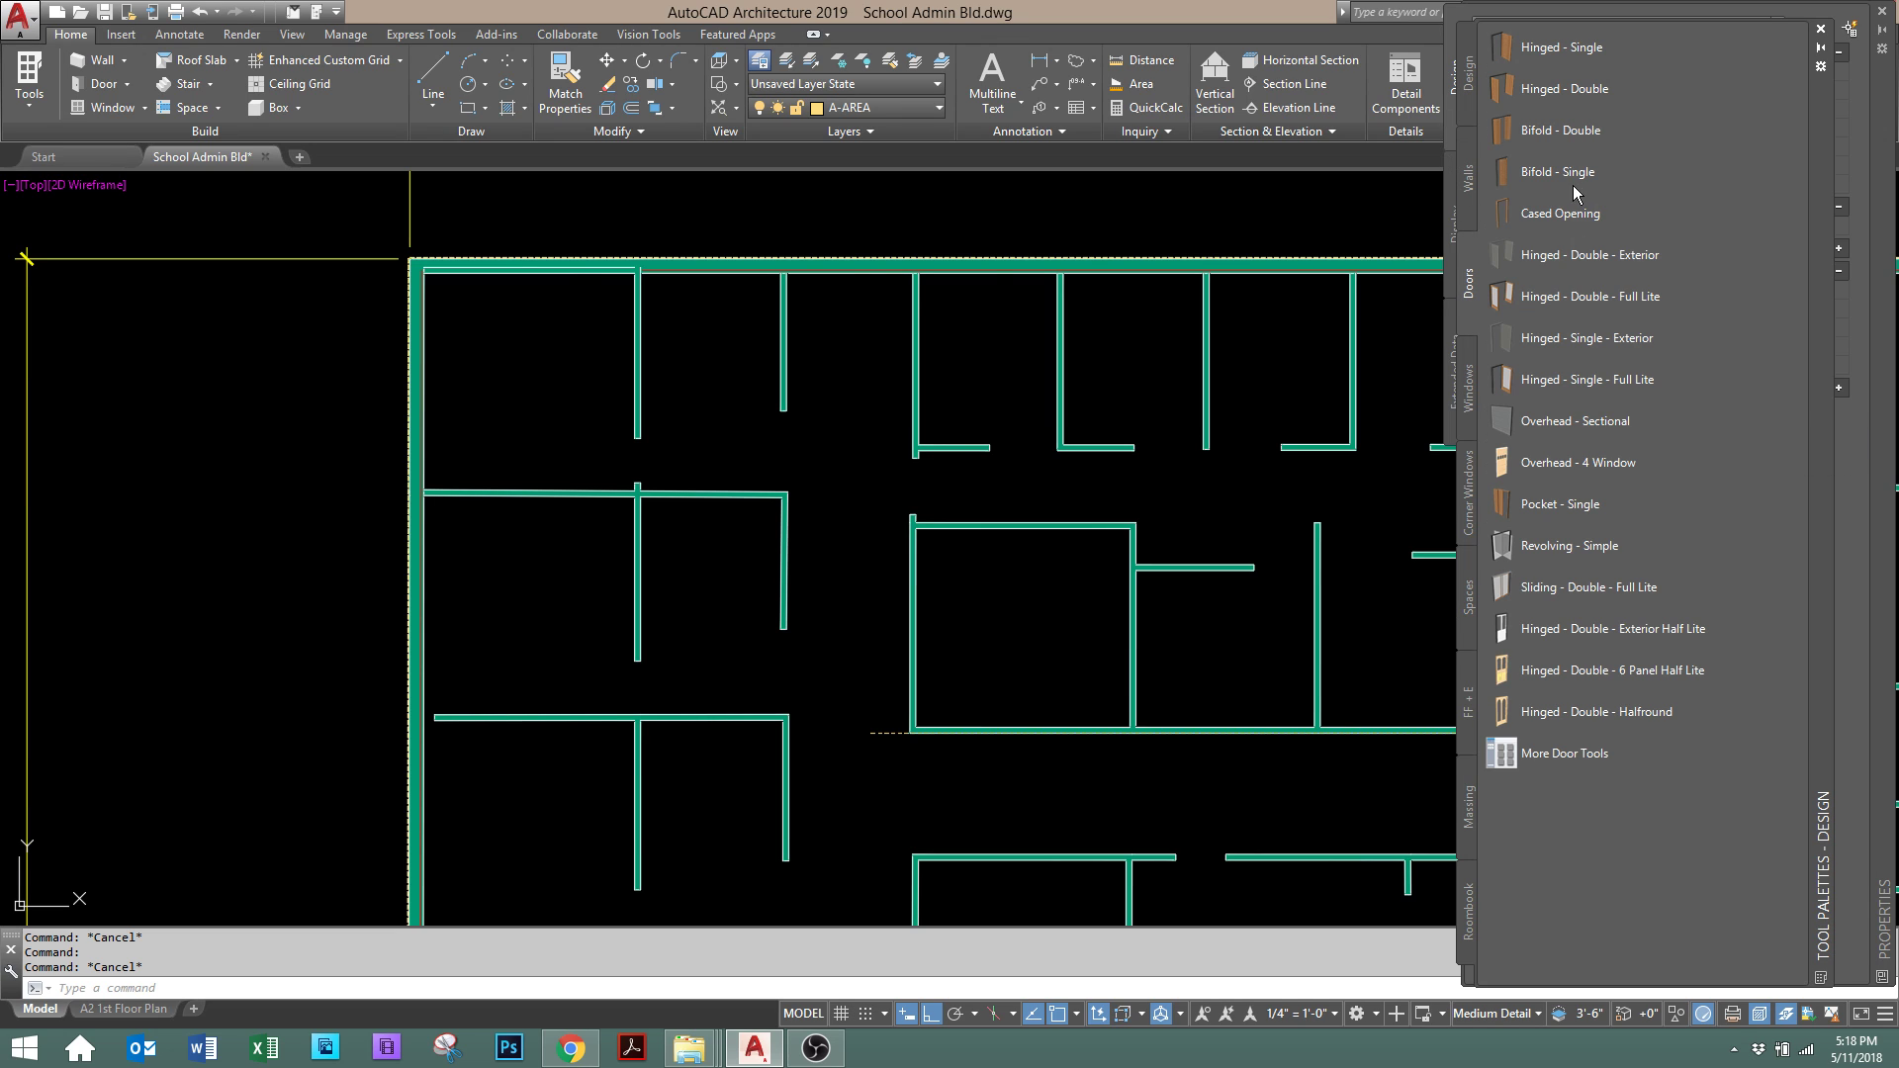
# Insert a 3'-0" wide door with the Hinged - Double tool at the upper end of the second partition from the building's west wall.
pyautogui.click(1568, 88)
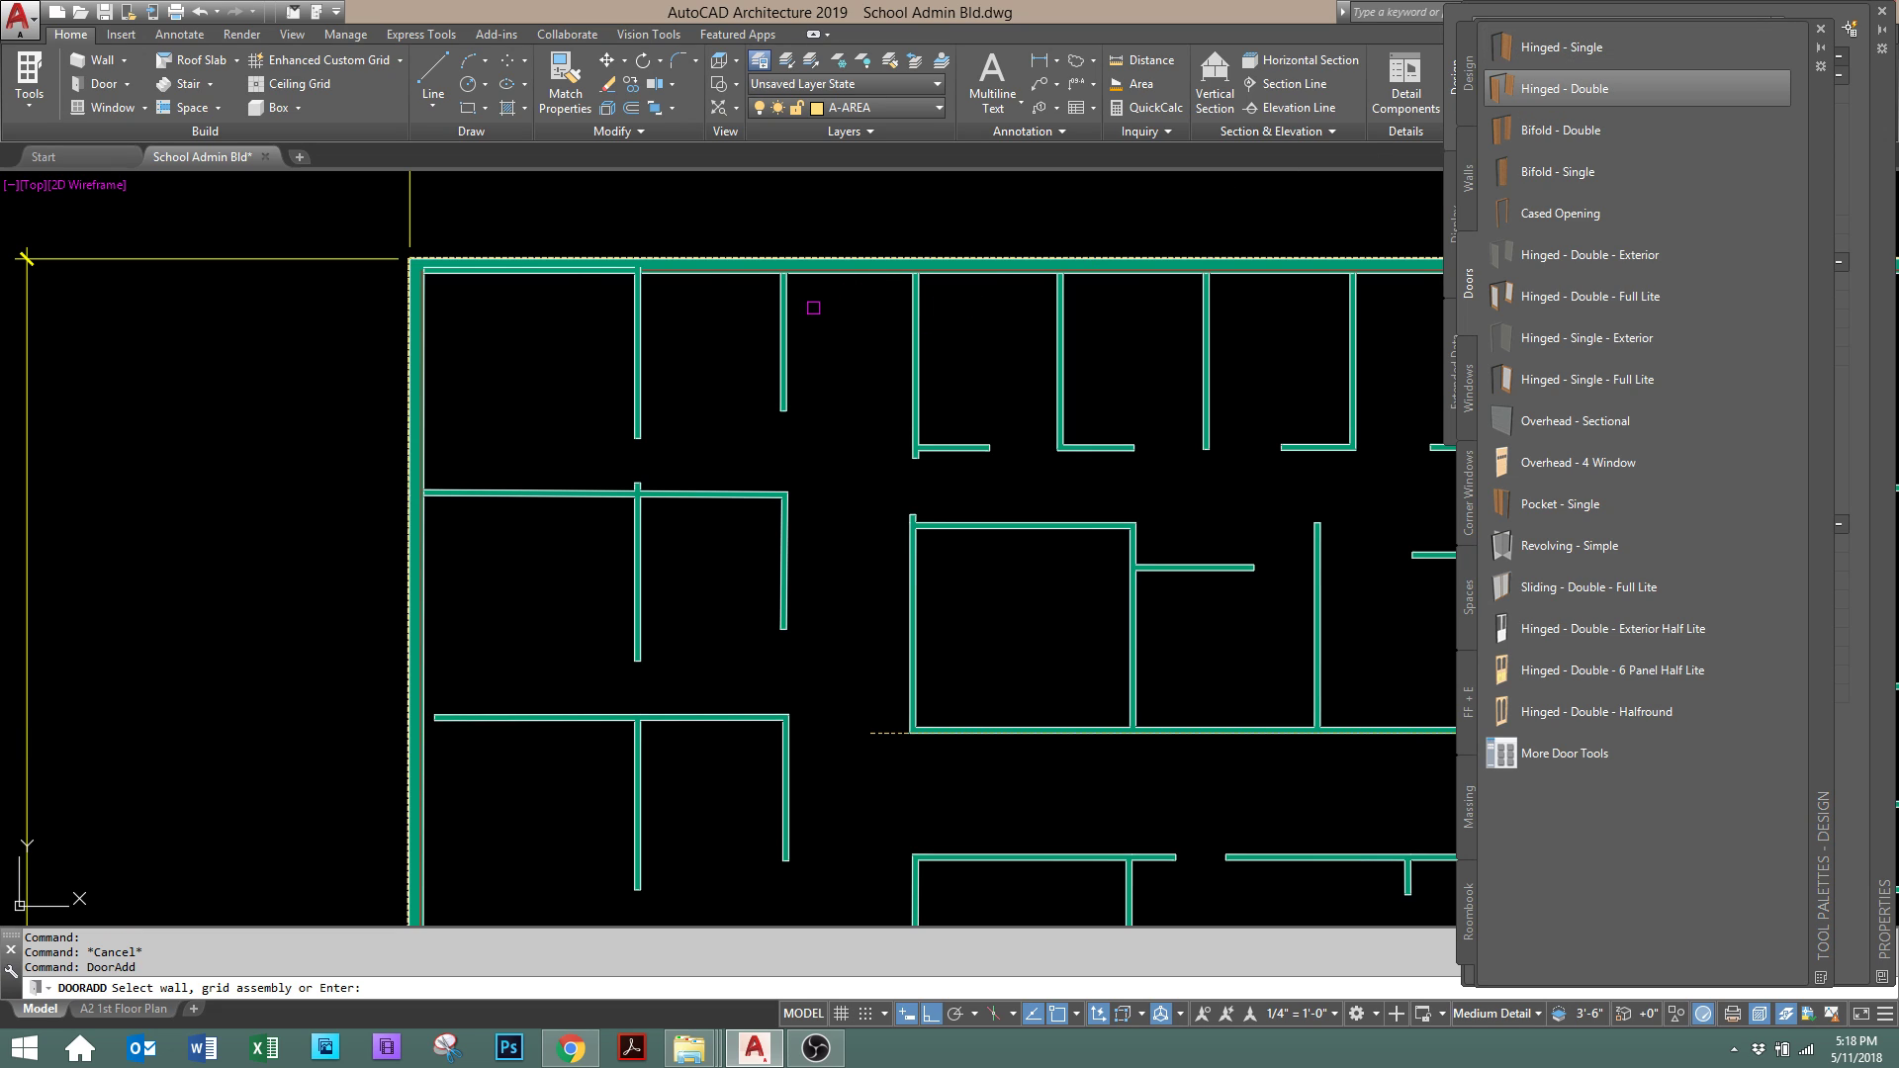
pyautogui.scroll(8, 678, 381)
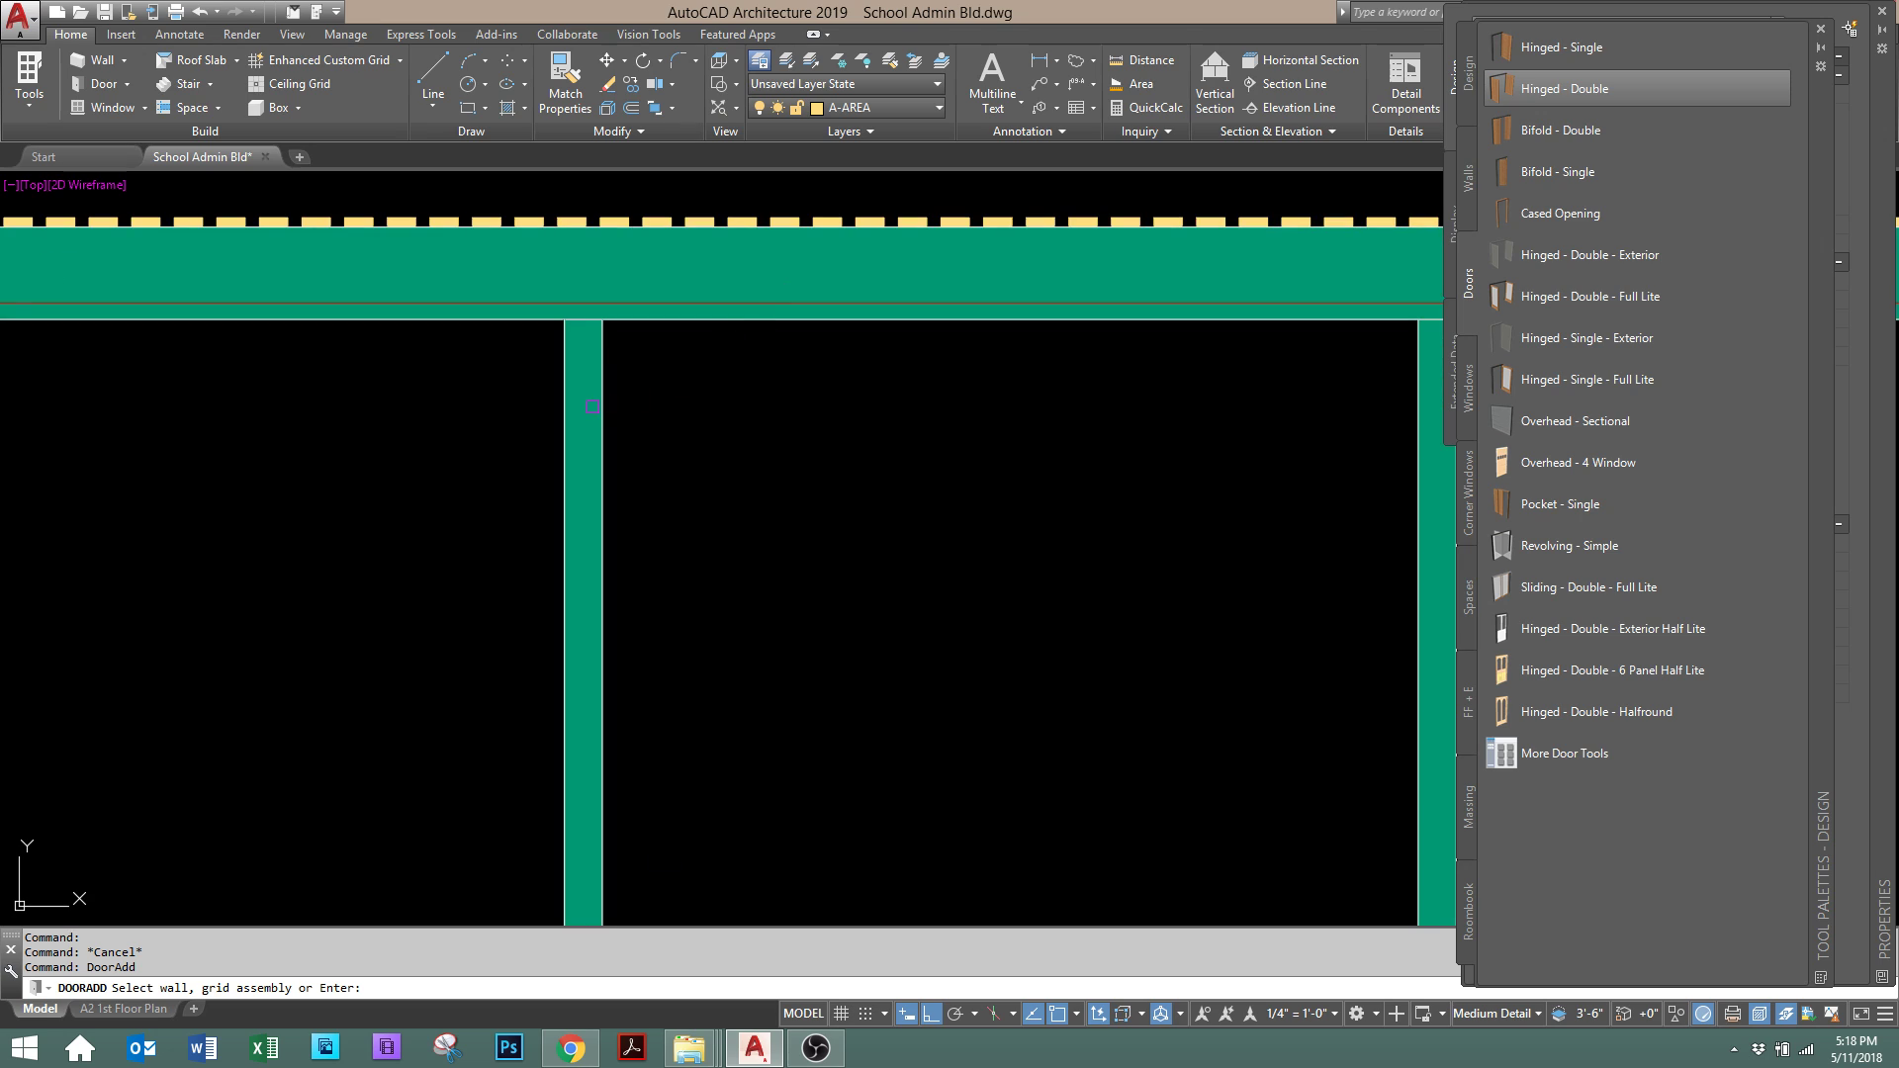
pyautogui.click(604, 372)
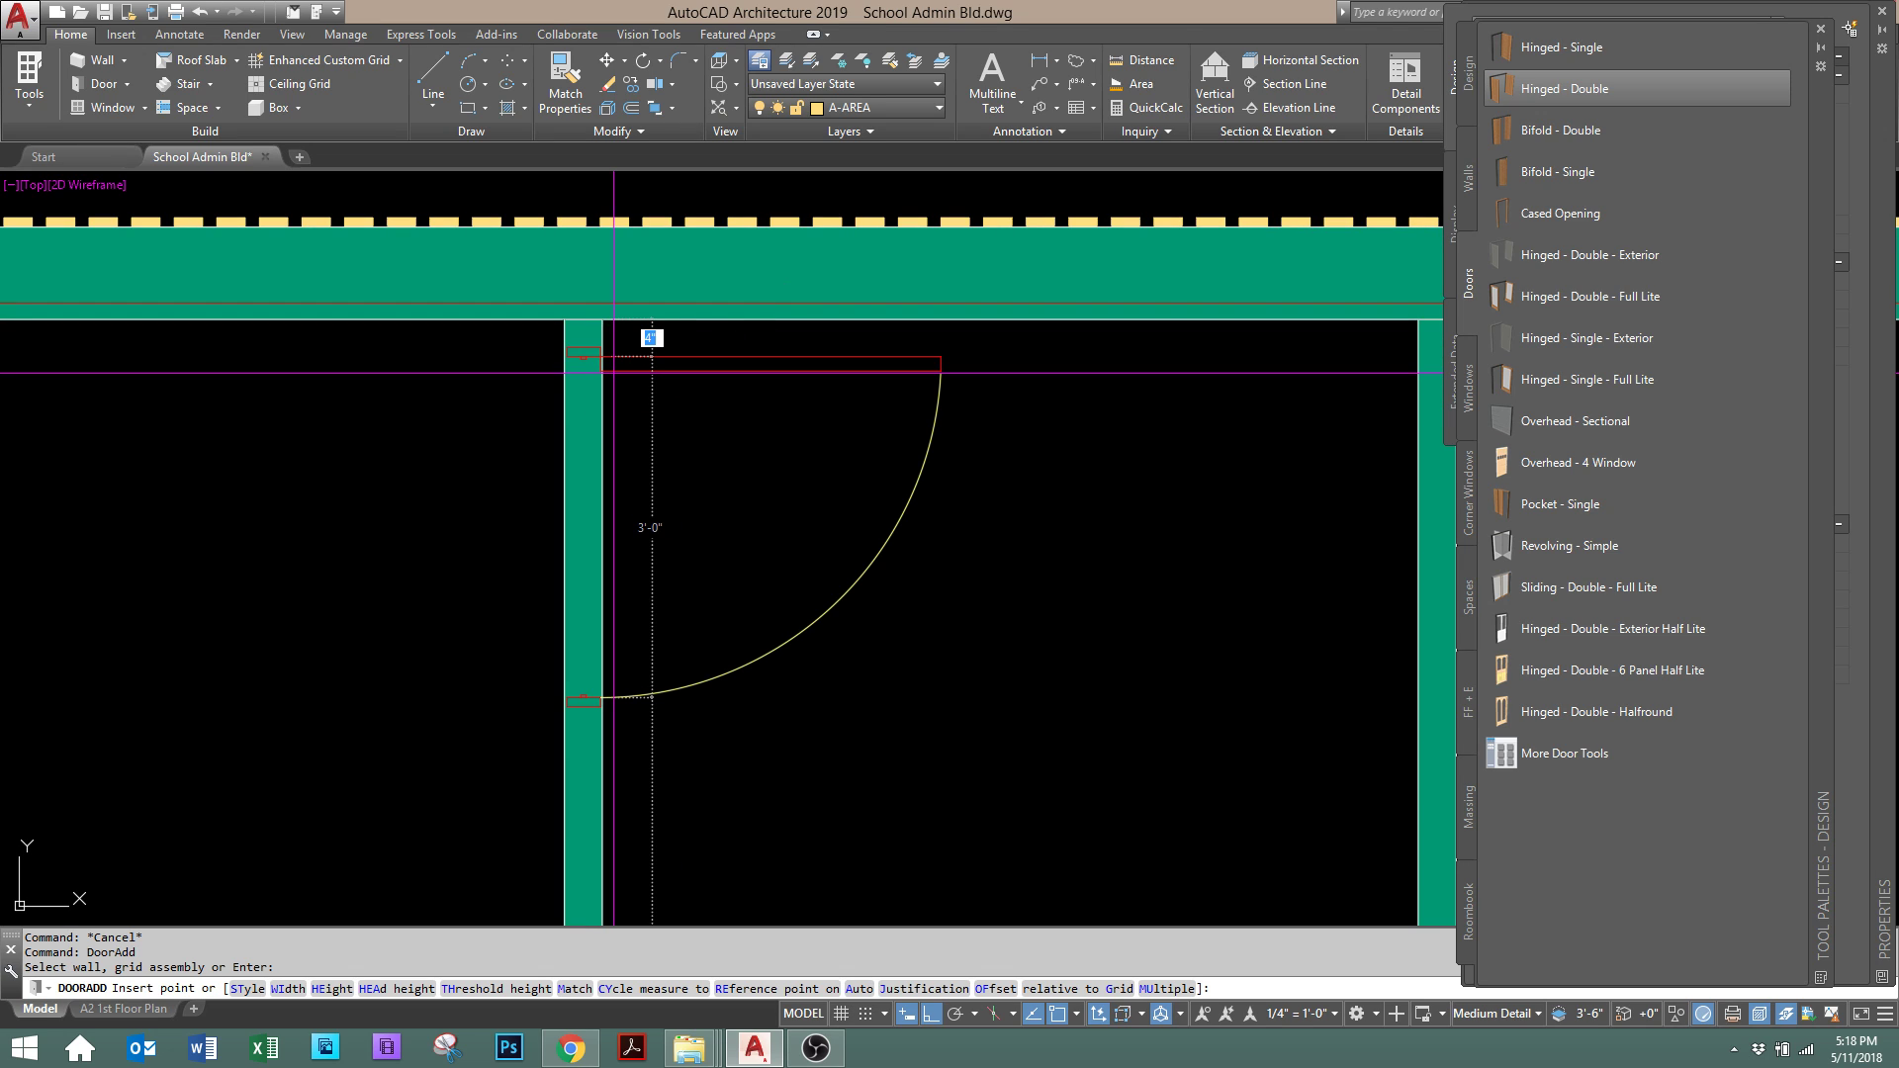
pyautogui.click(754, 433)
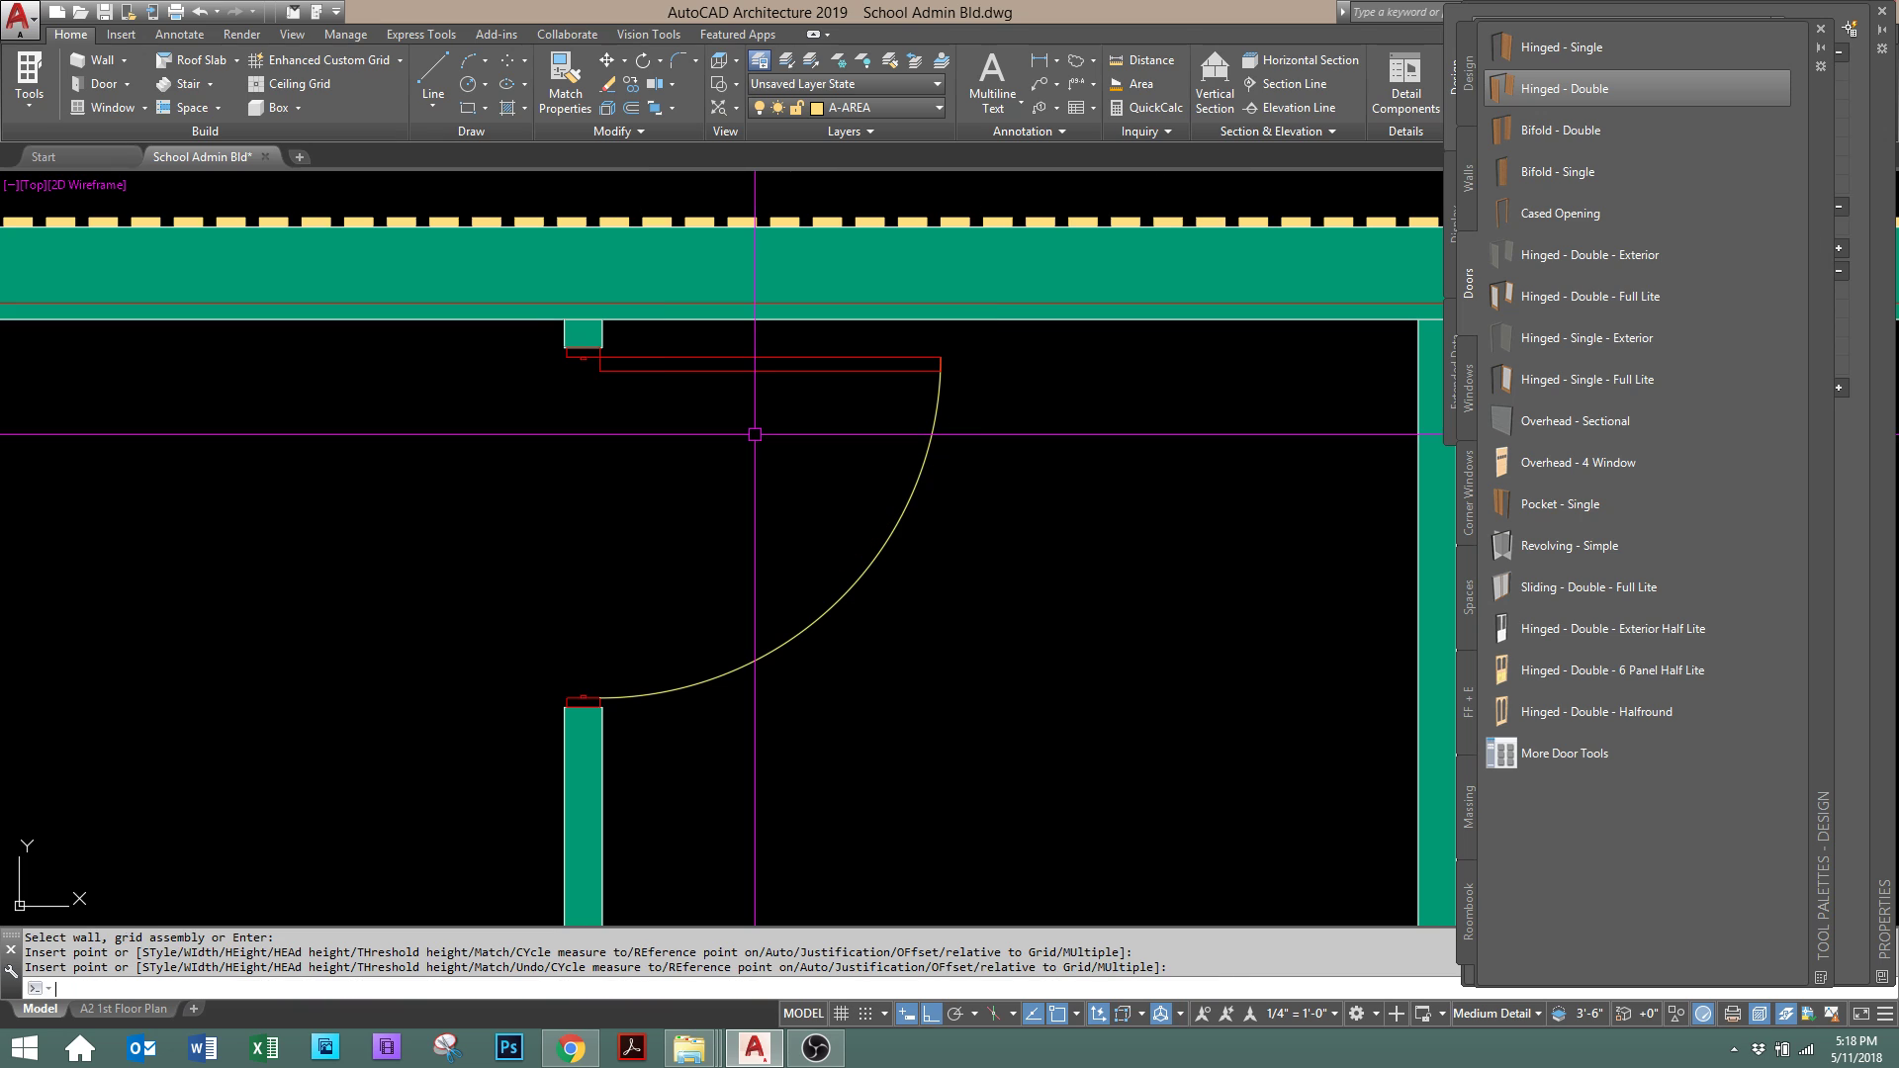
pyautogui.scroll(-9, 775, 475)
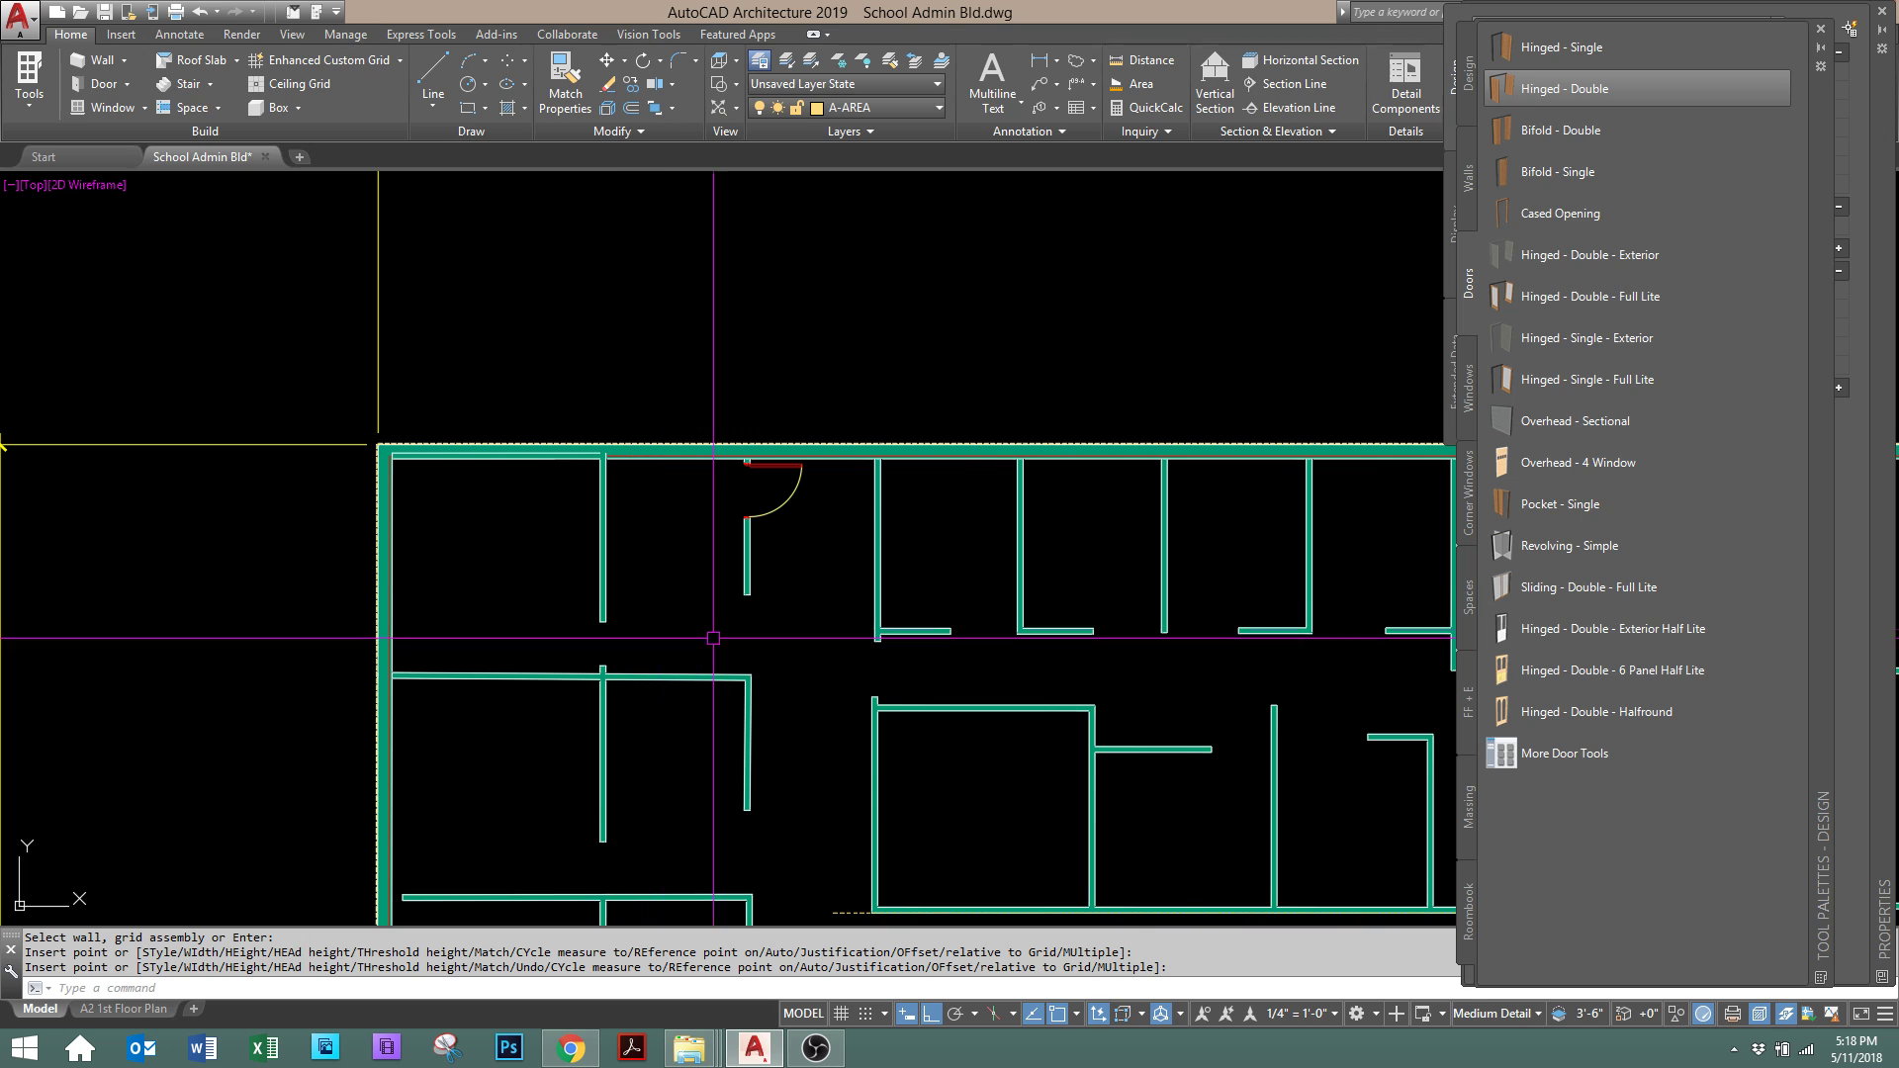
pyautogui.press('Escape')
pyautogui.scroll(-2, 752, 571)
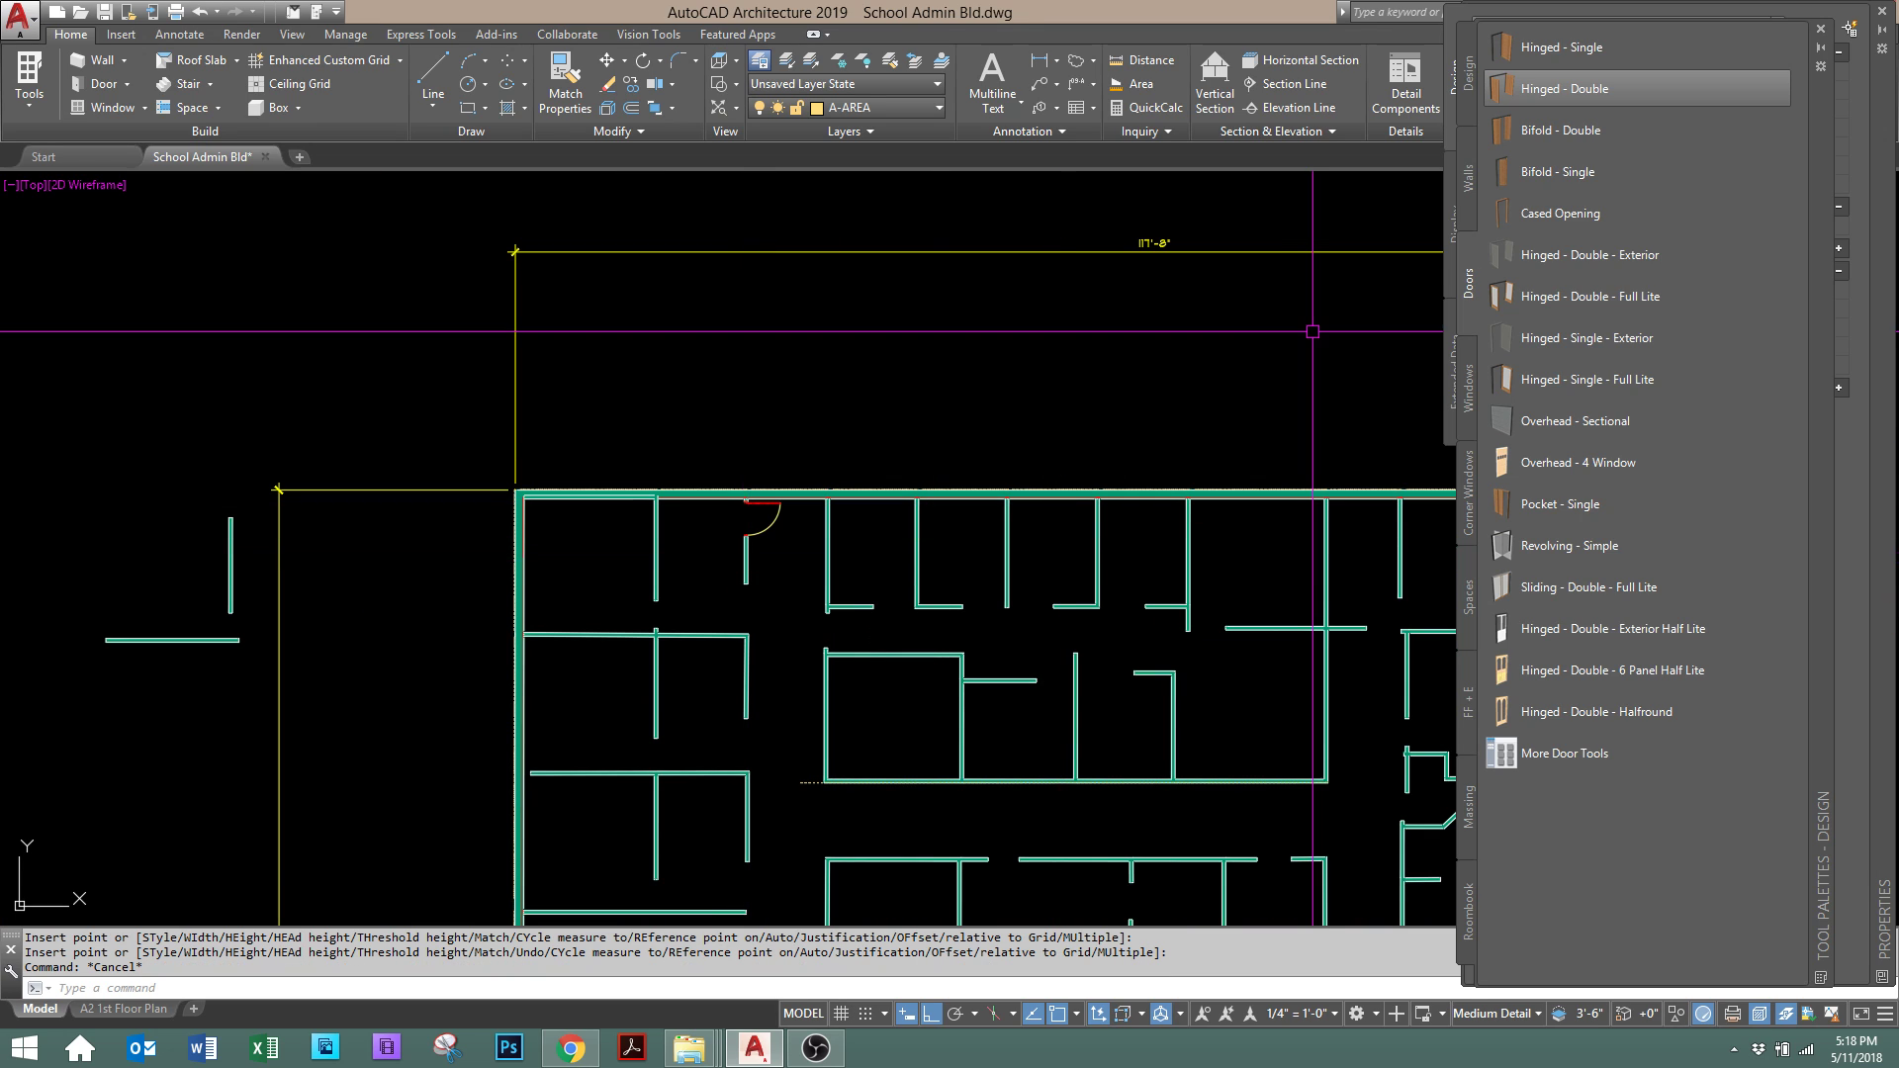
# Insert Hinged - Single doors in the top exterior wall and in both side partitions of the room directly below it.
pyautogui.click(1547, 48)
pyautogui.scroll(4, 814, 495)
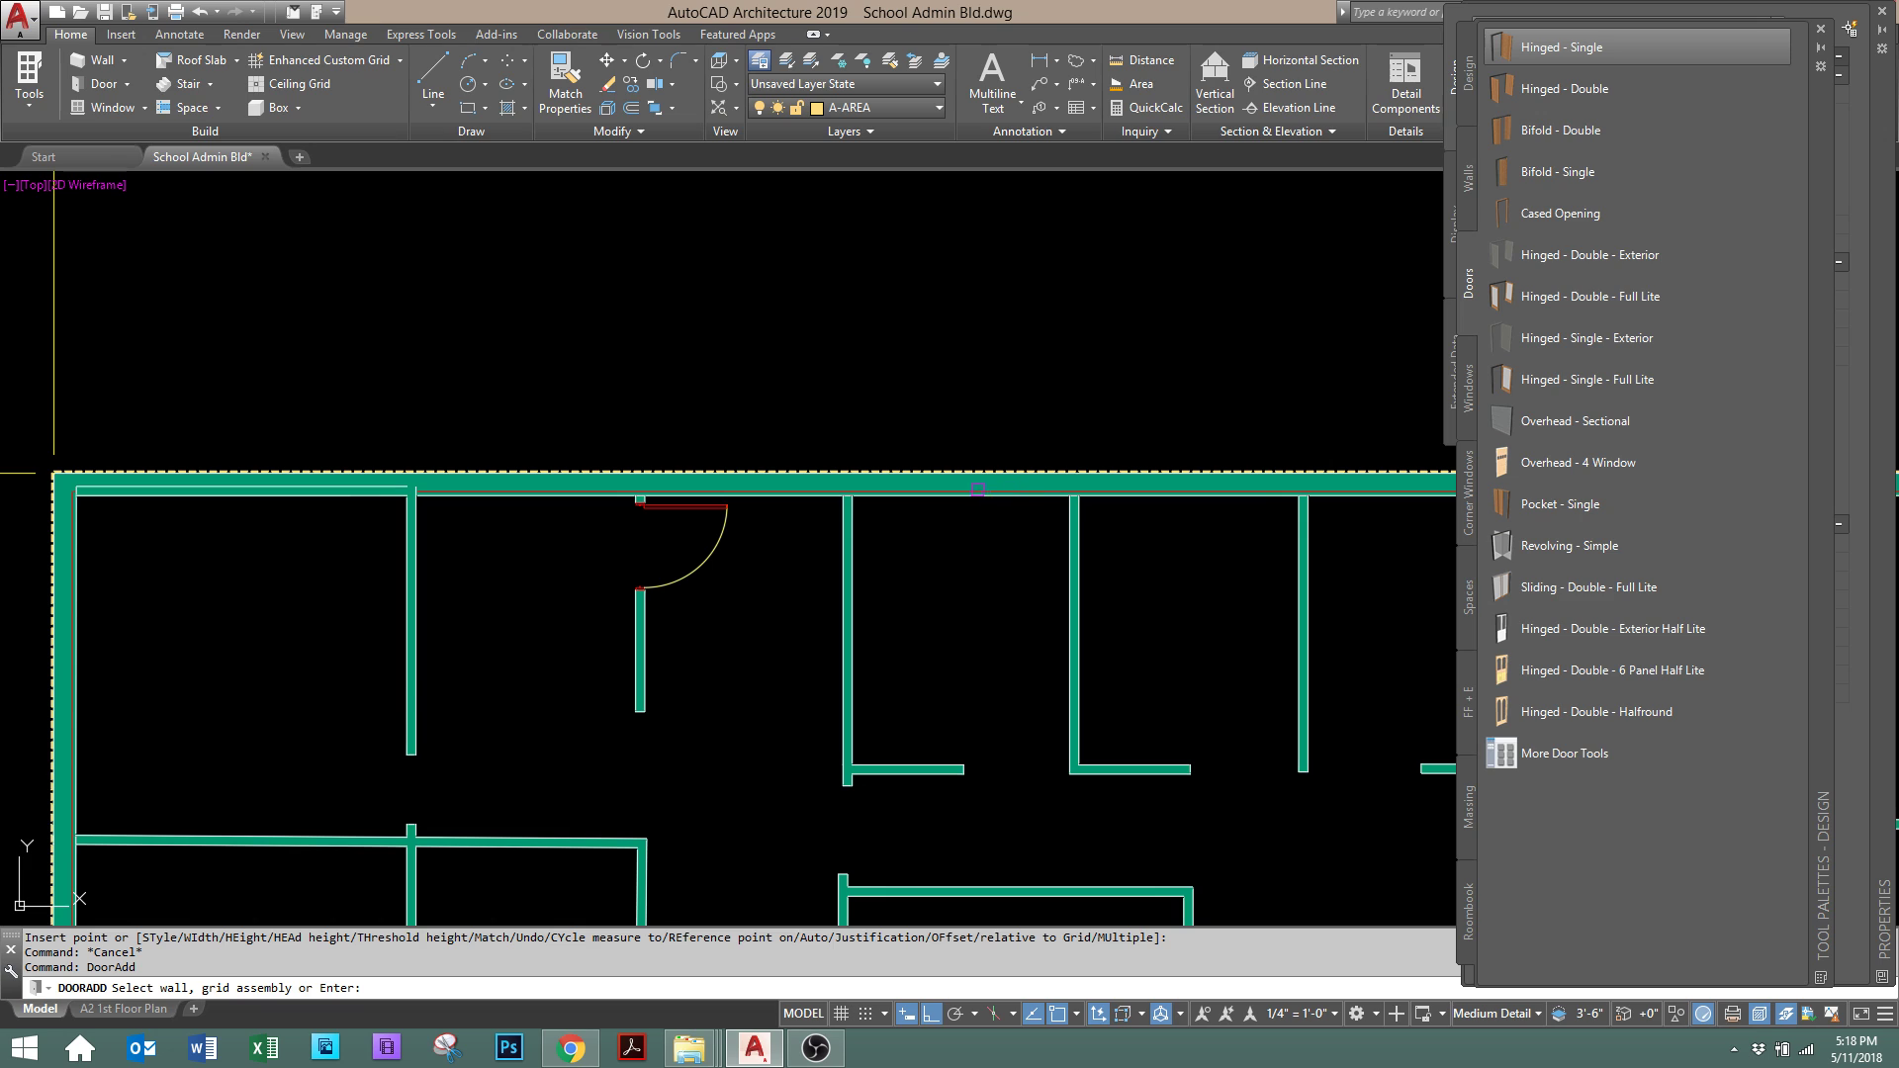
pyautogui.click(977, 489)
pyautogui.click(959, 485)
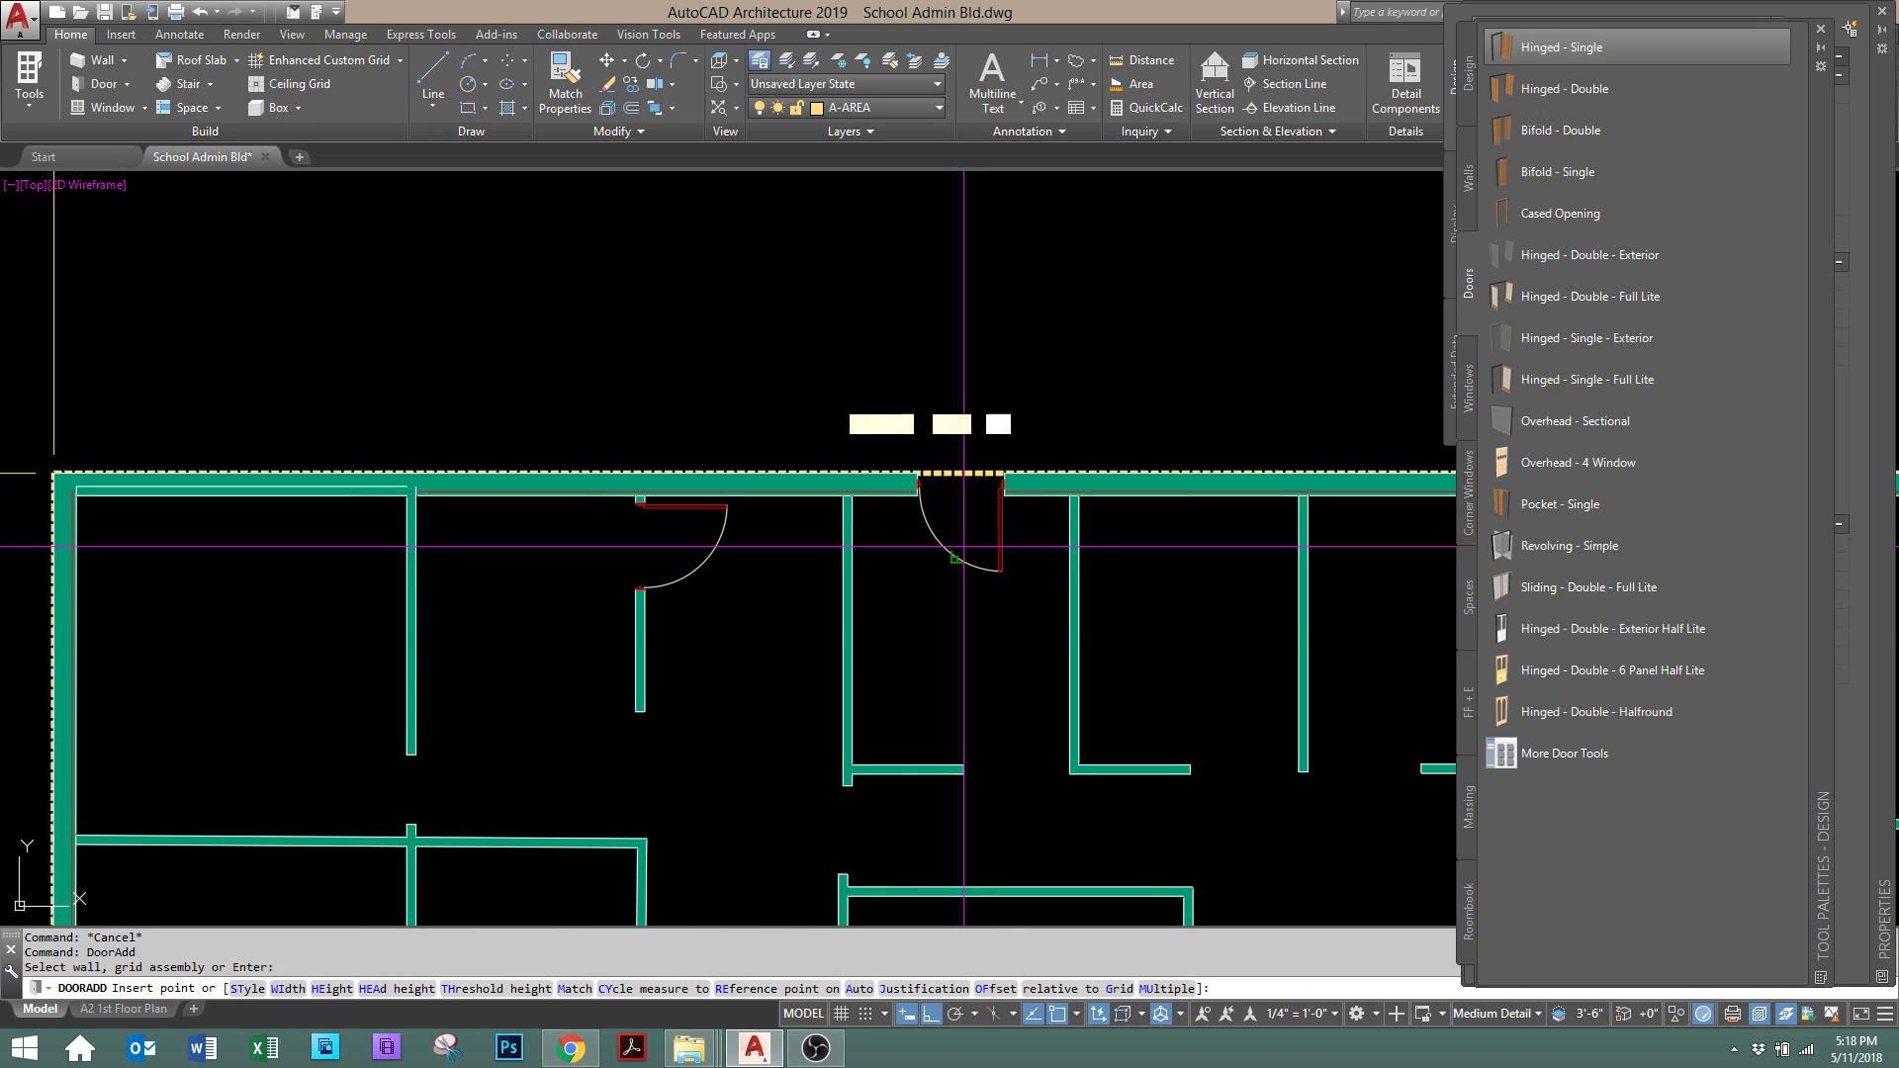
pyautogui.click(850, 646)
pyautogui.click(1071, 647)
pyautogui.press('Escape')
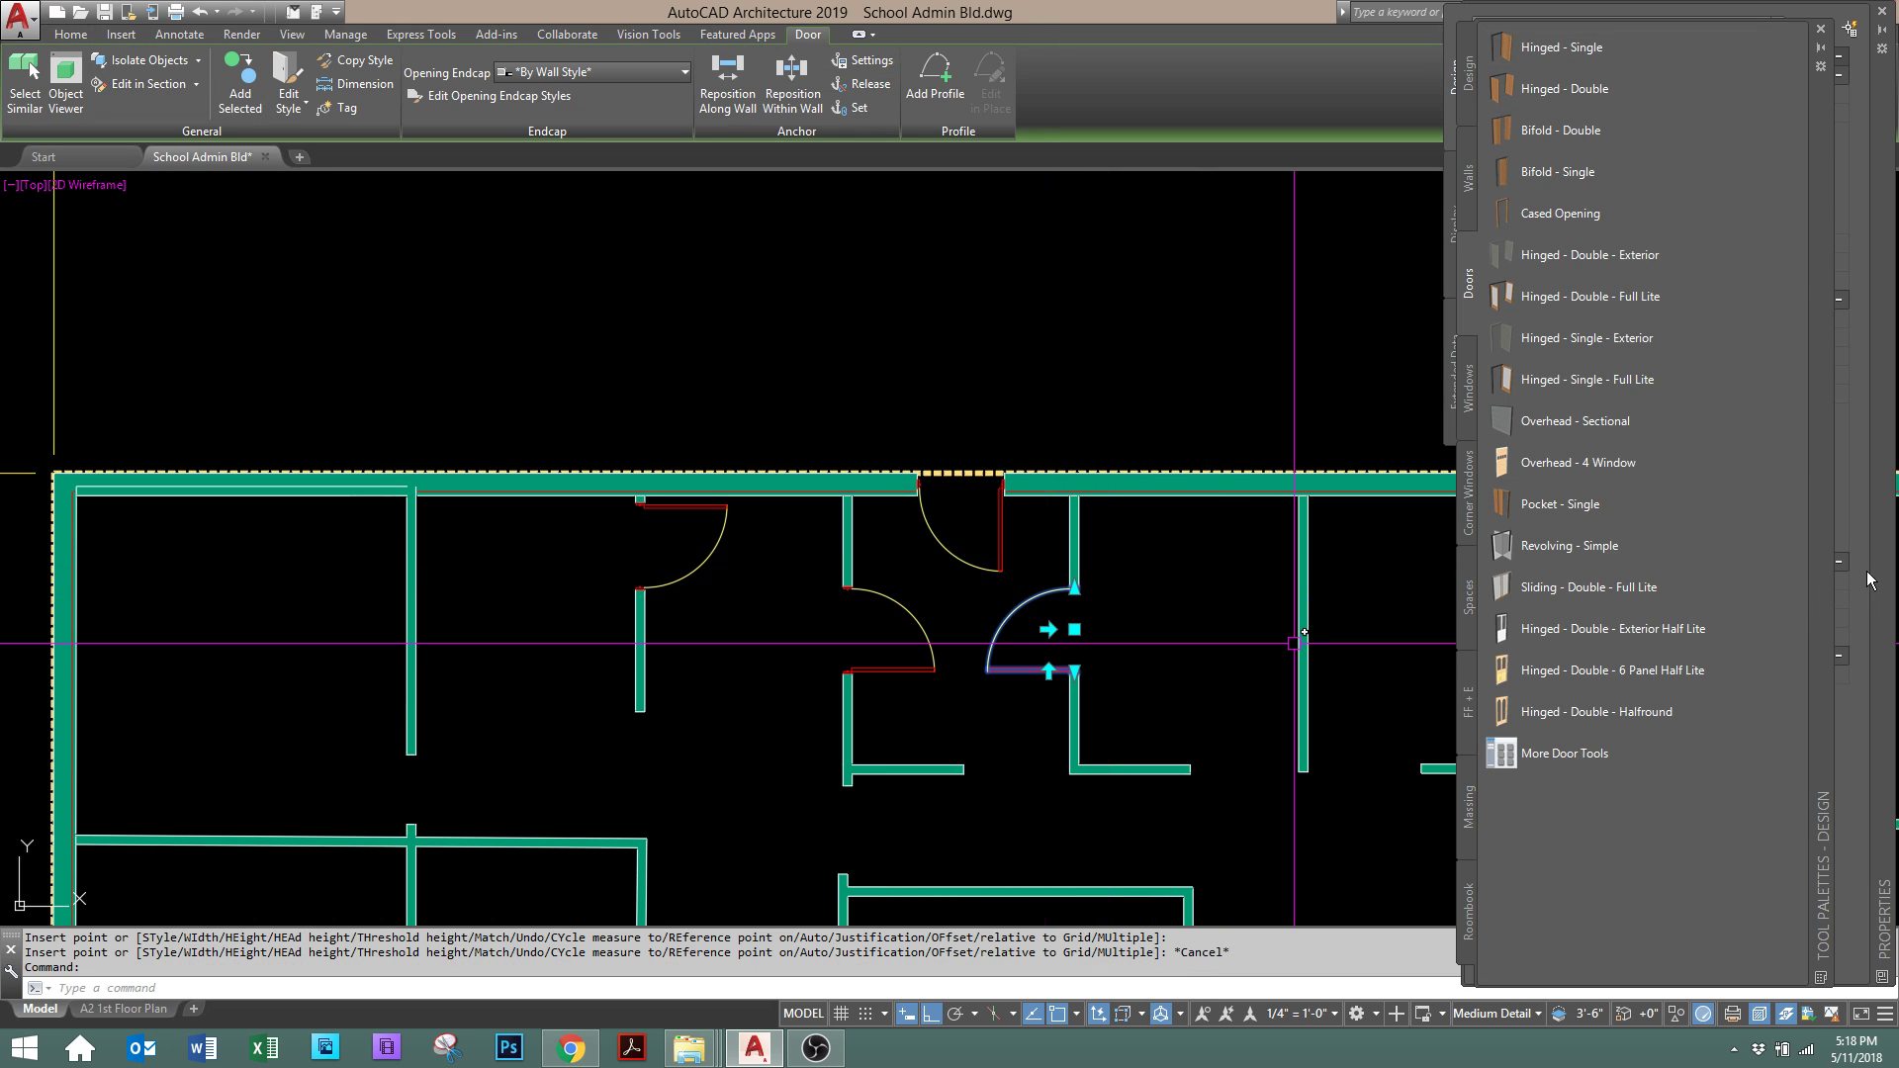
# Set the width of the door in that room's east partition to 12 inches.
pyautogui.moveTo(1884, 920)
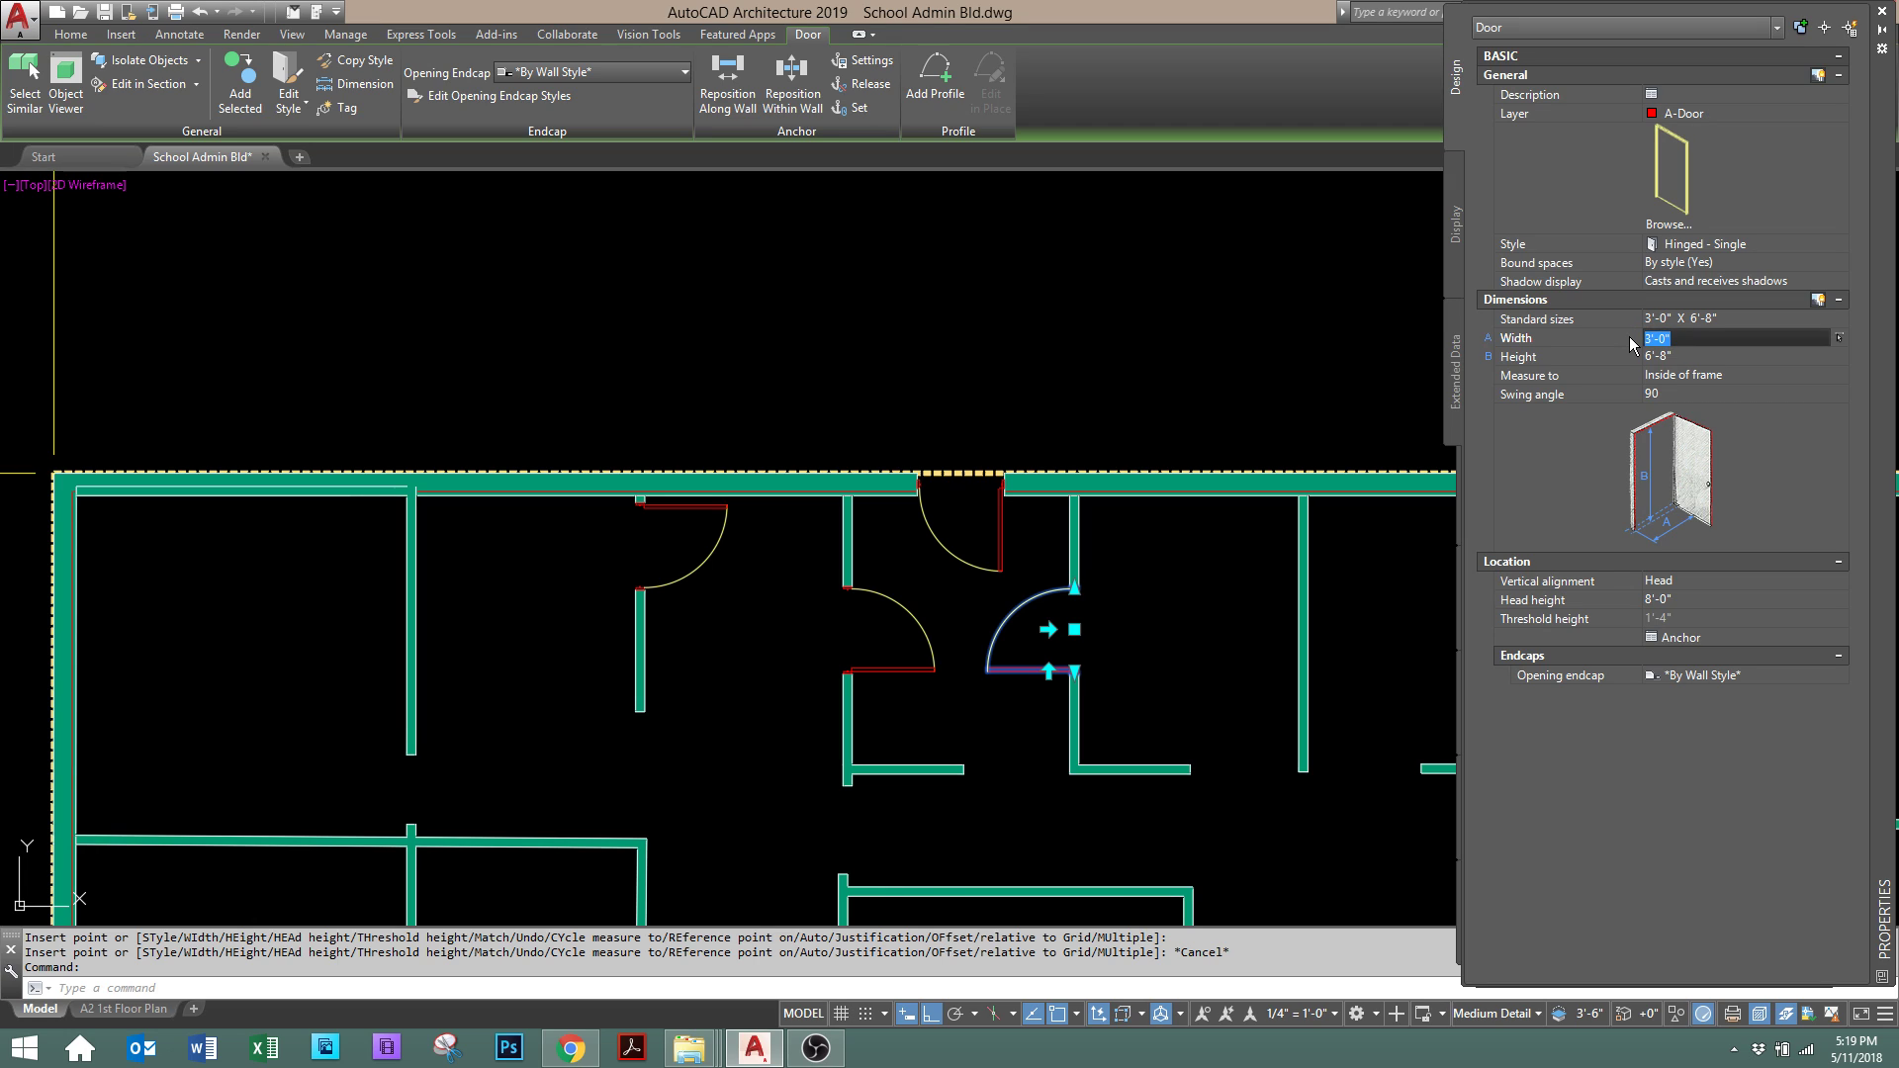
pyautogui.write('1')
pyautogui.write('2')
pyautogui.press('Return')
pyautogui.press('Escape')
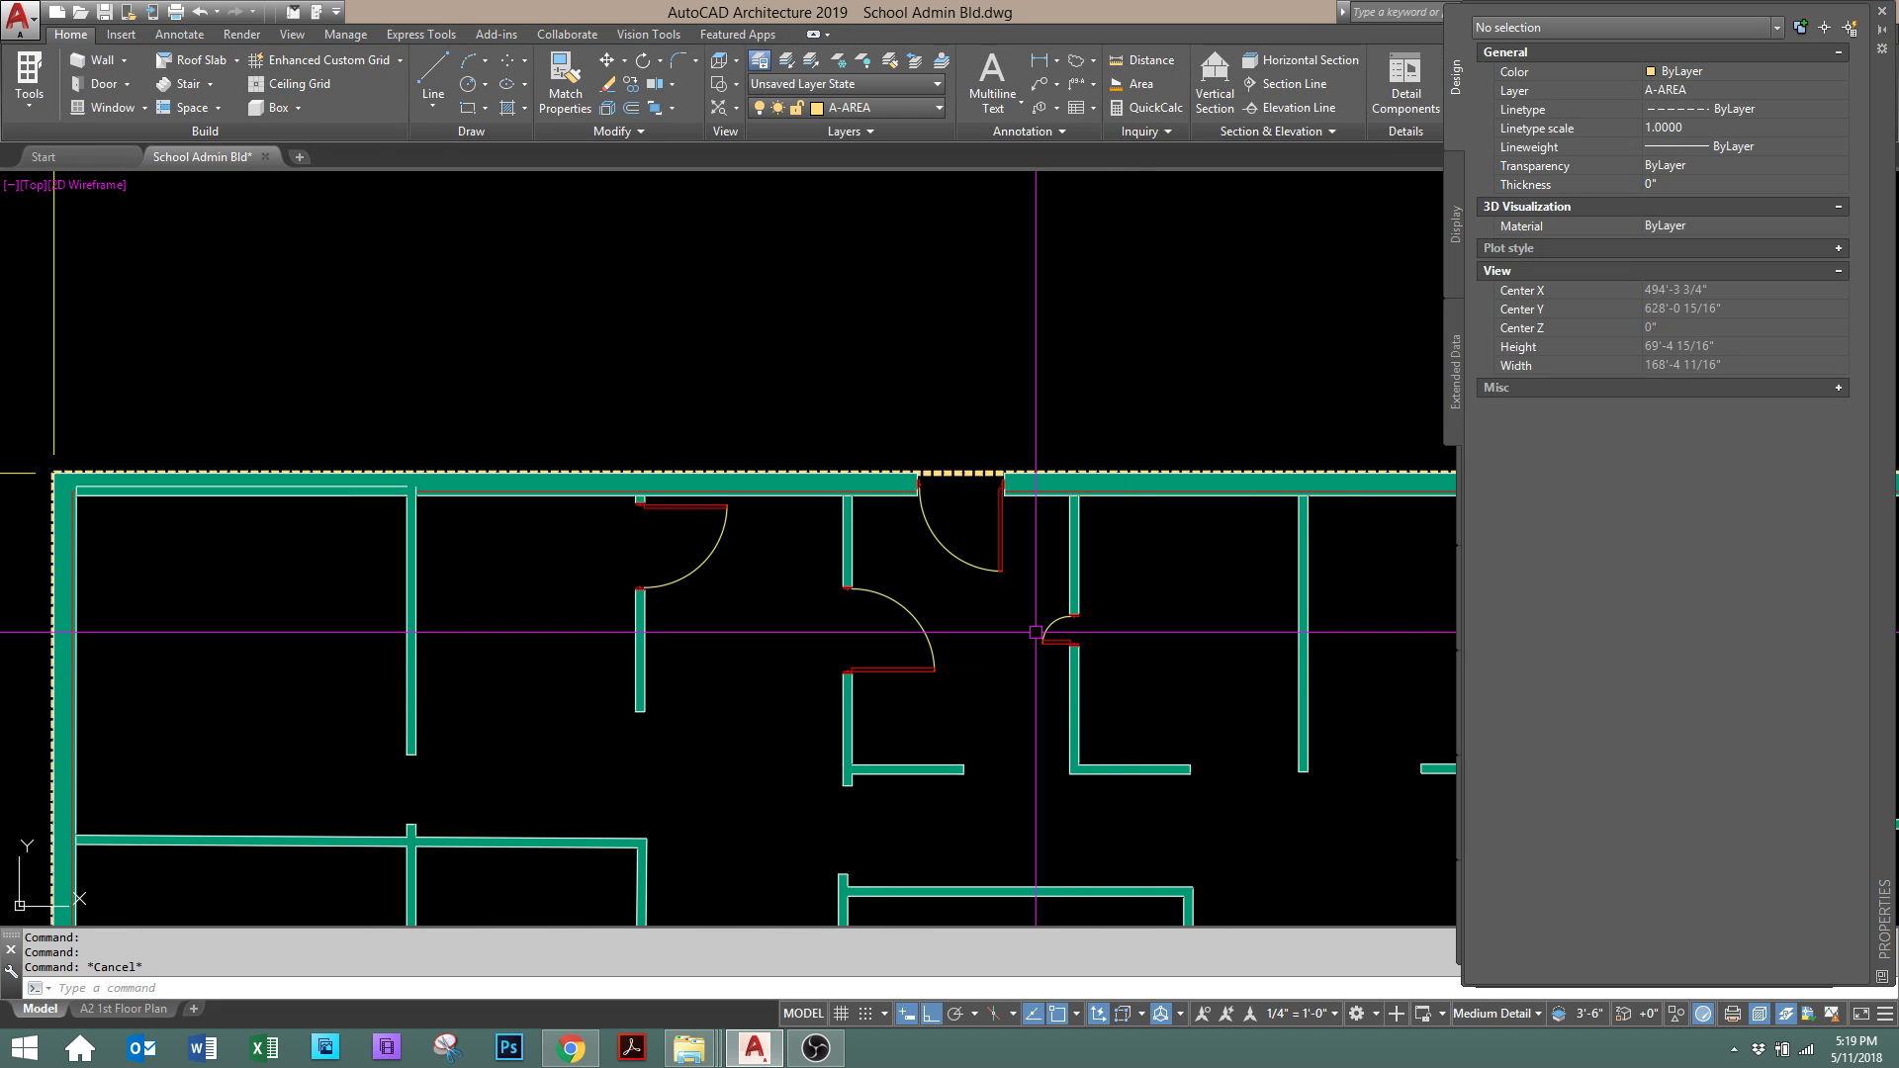
# Set the width of the door in the room's east partition to 2'-8".
pyautogui.click(1040, 631)
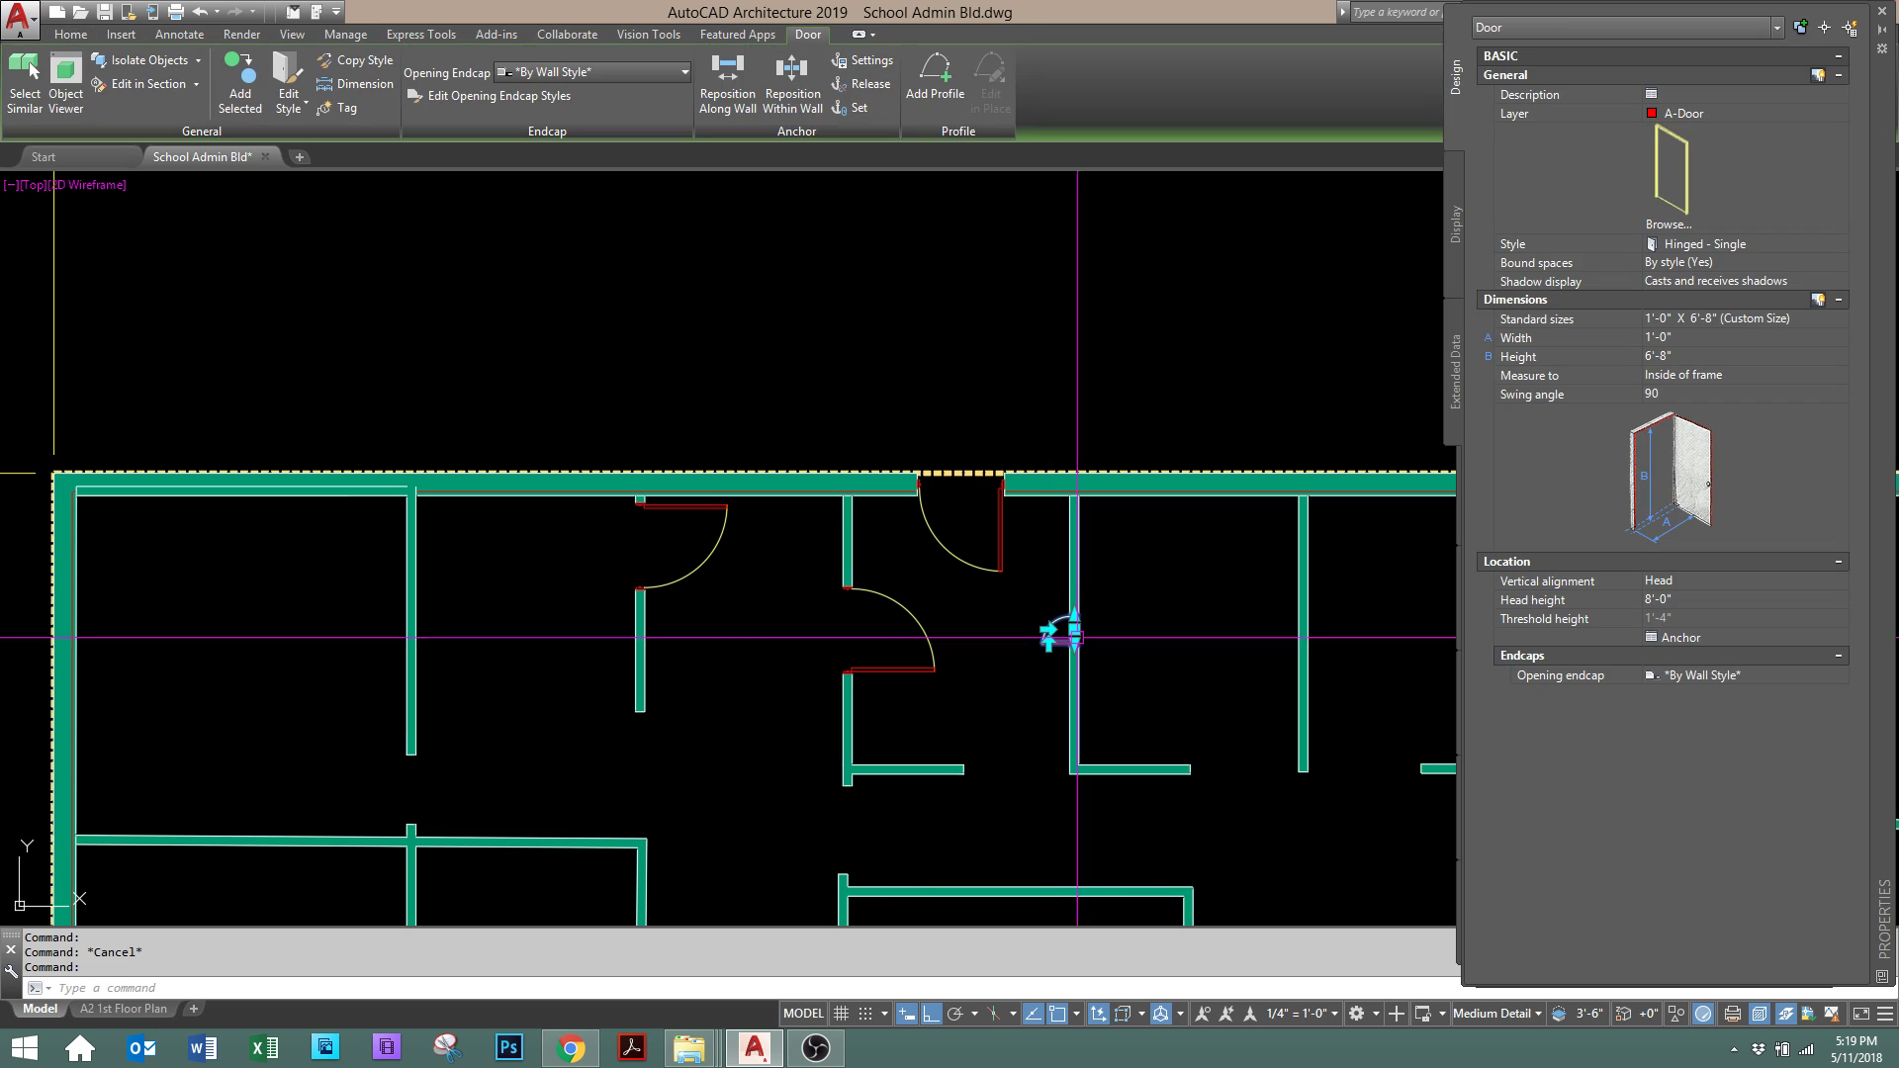
pyautogui.click(1690, 339)
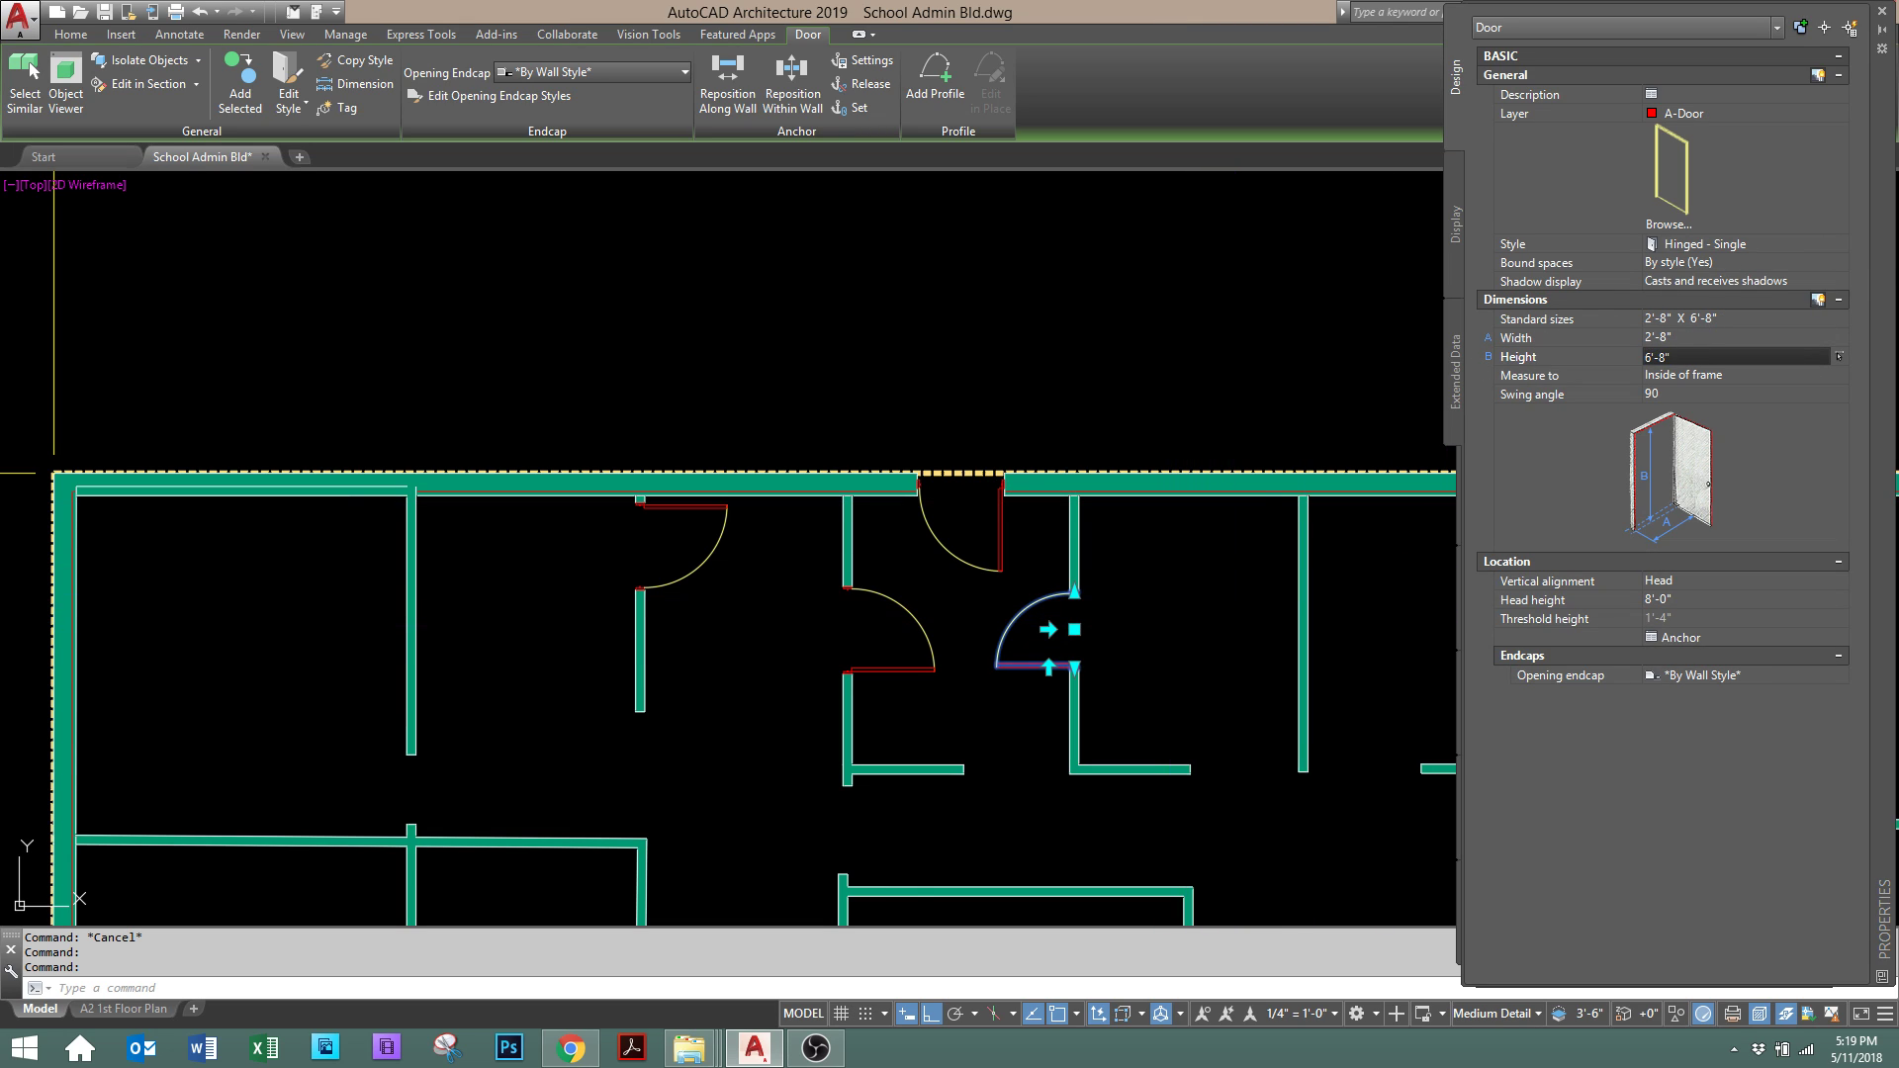
# Insert 4'-0" wide Picture windows in the northwest rooms' top exterior wall, the first partition, and the horizontal wall below.
pyautogui.moveTo(1818, 271)
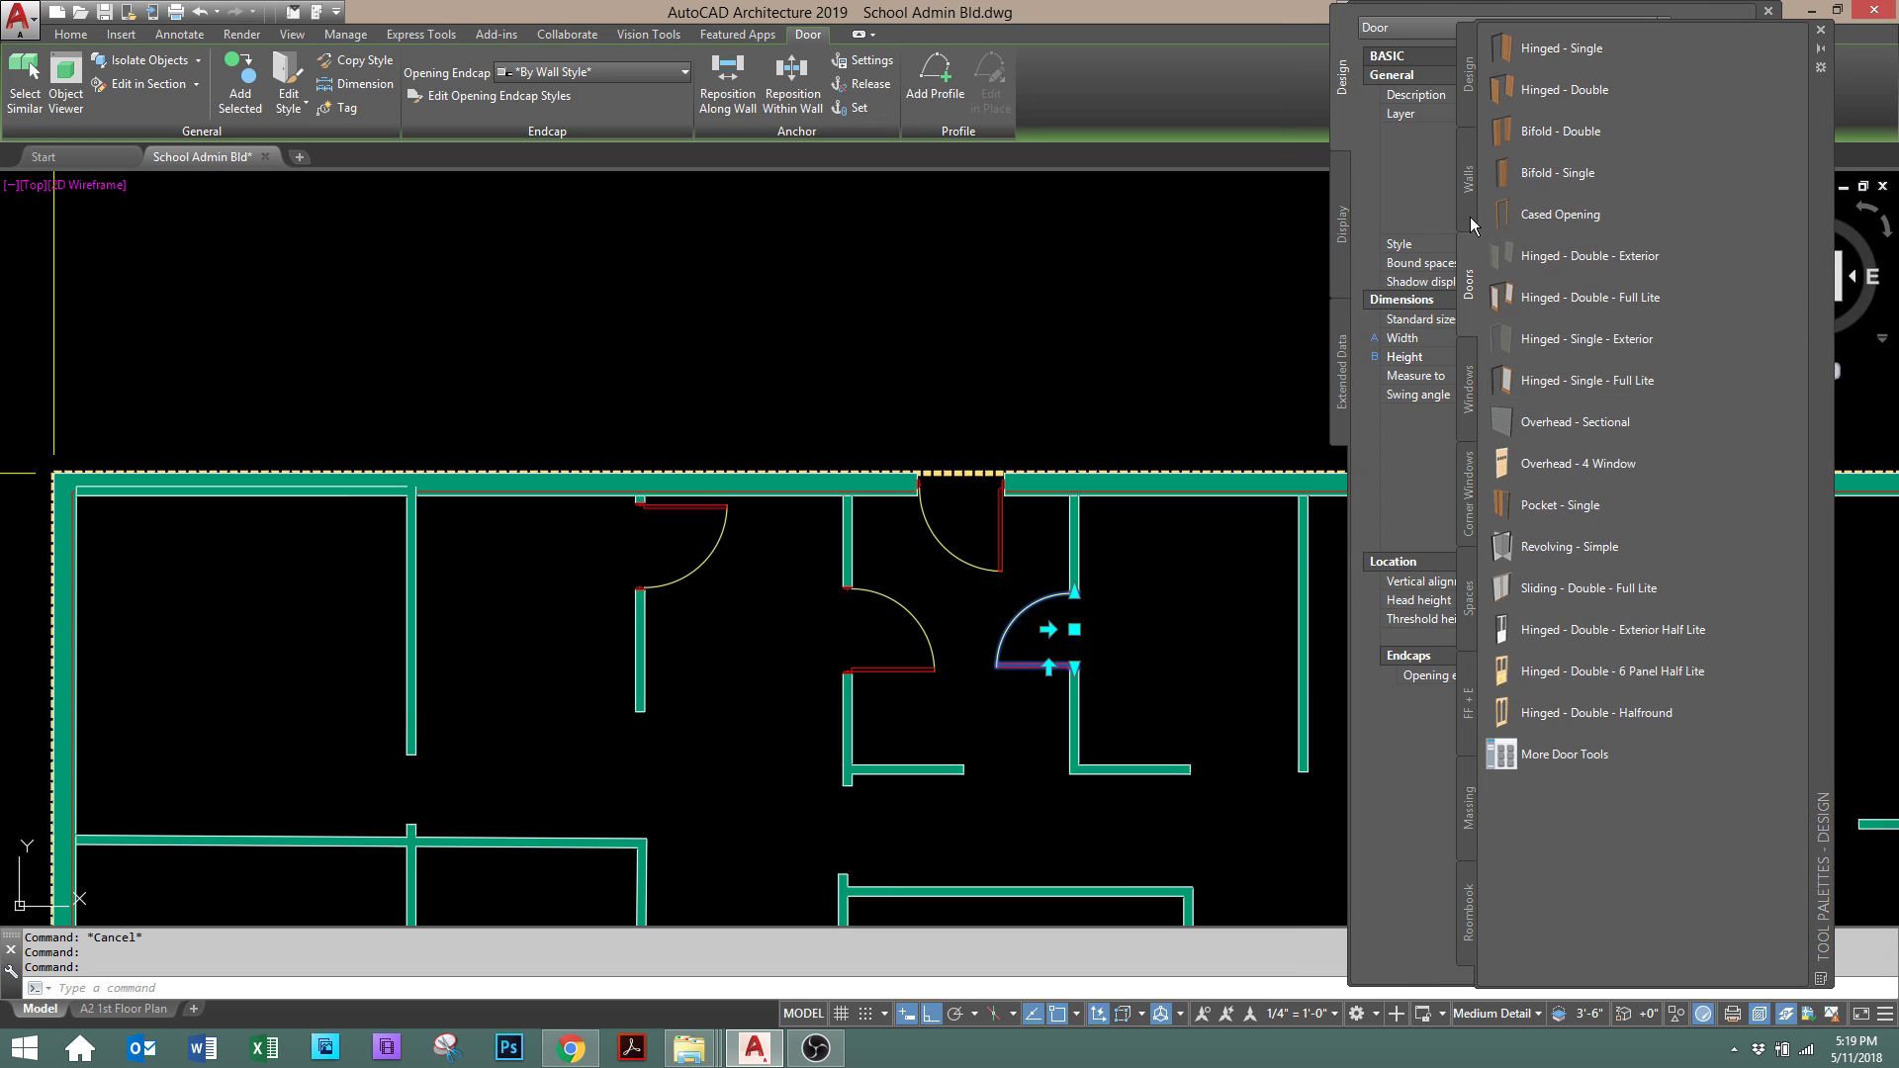
pyautogui.click(1470, 386)
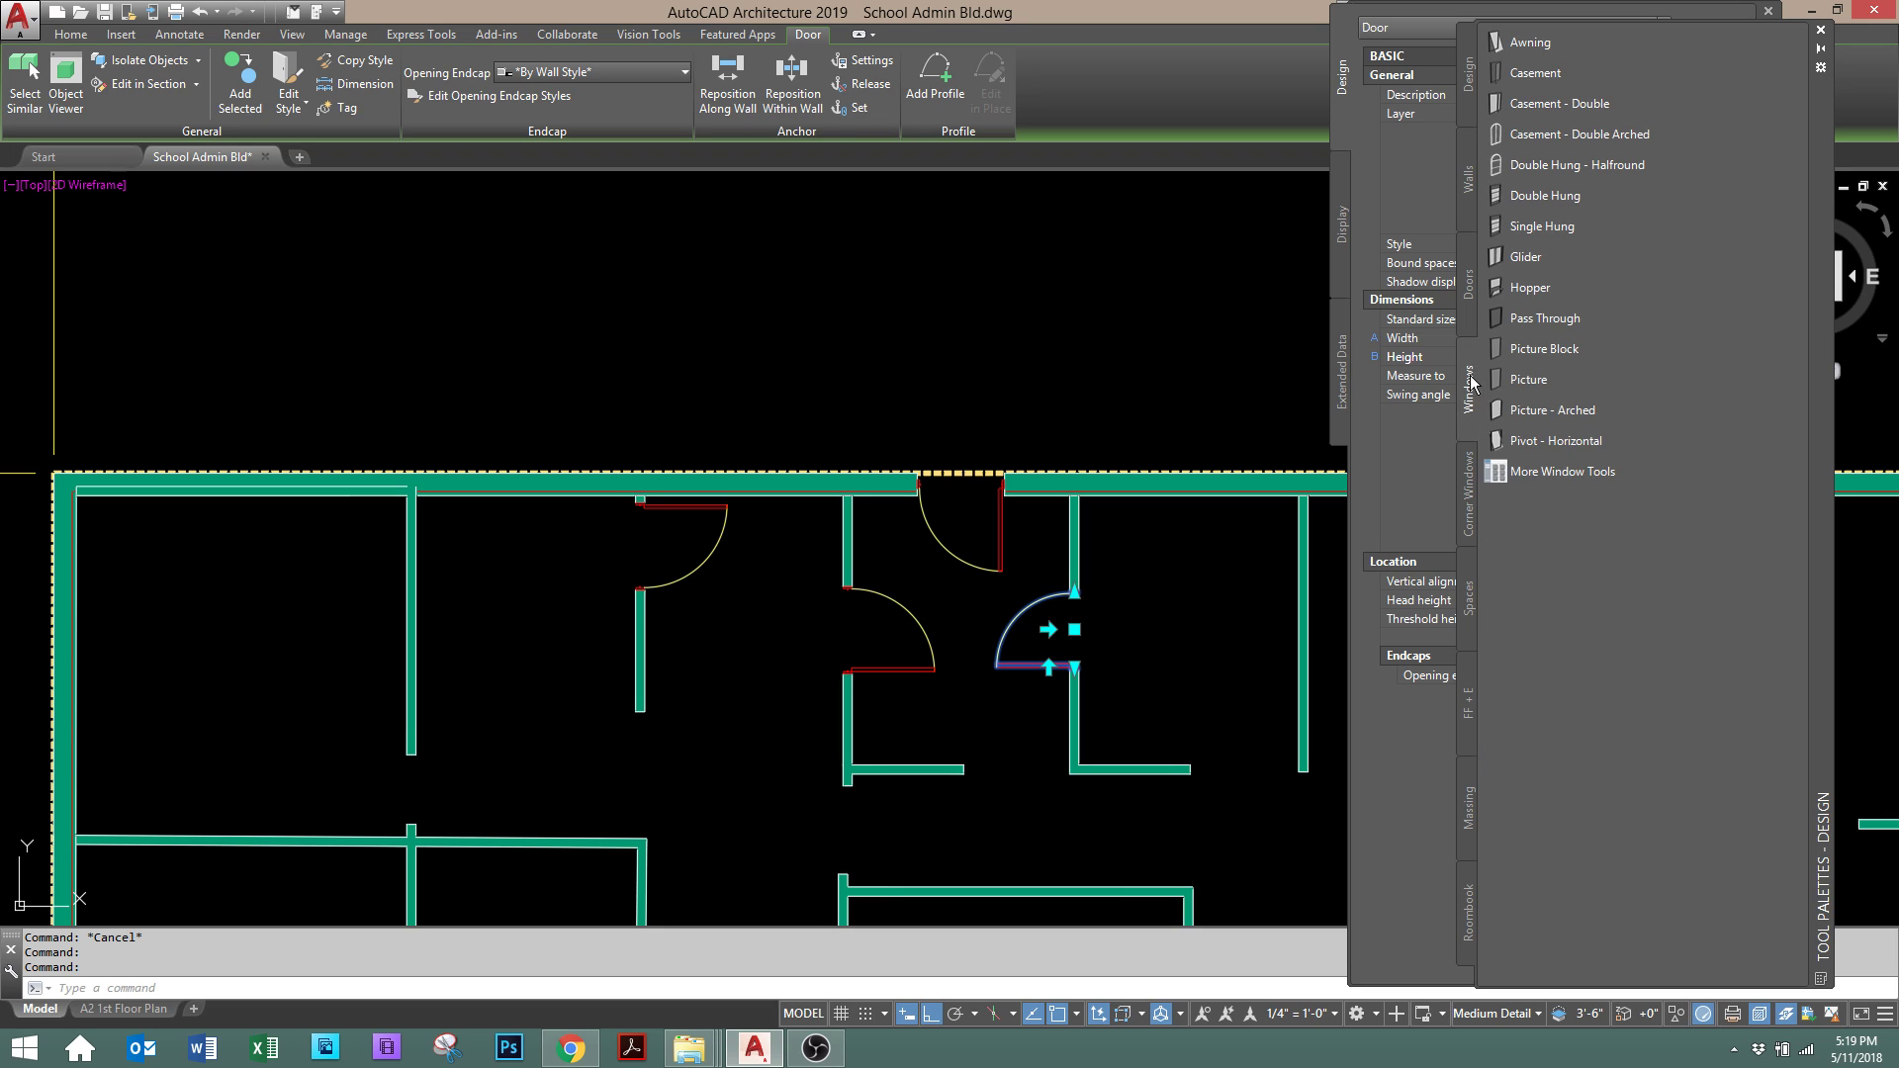
pyautogui.click(1543, 379)
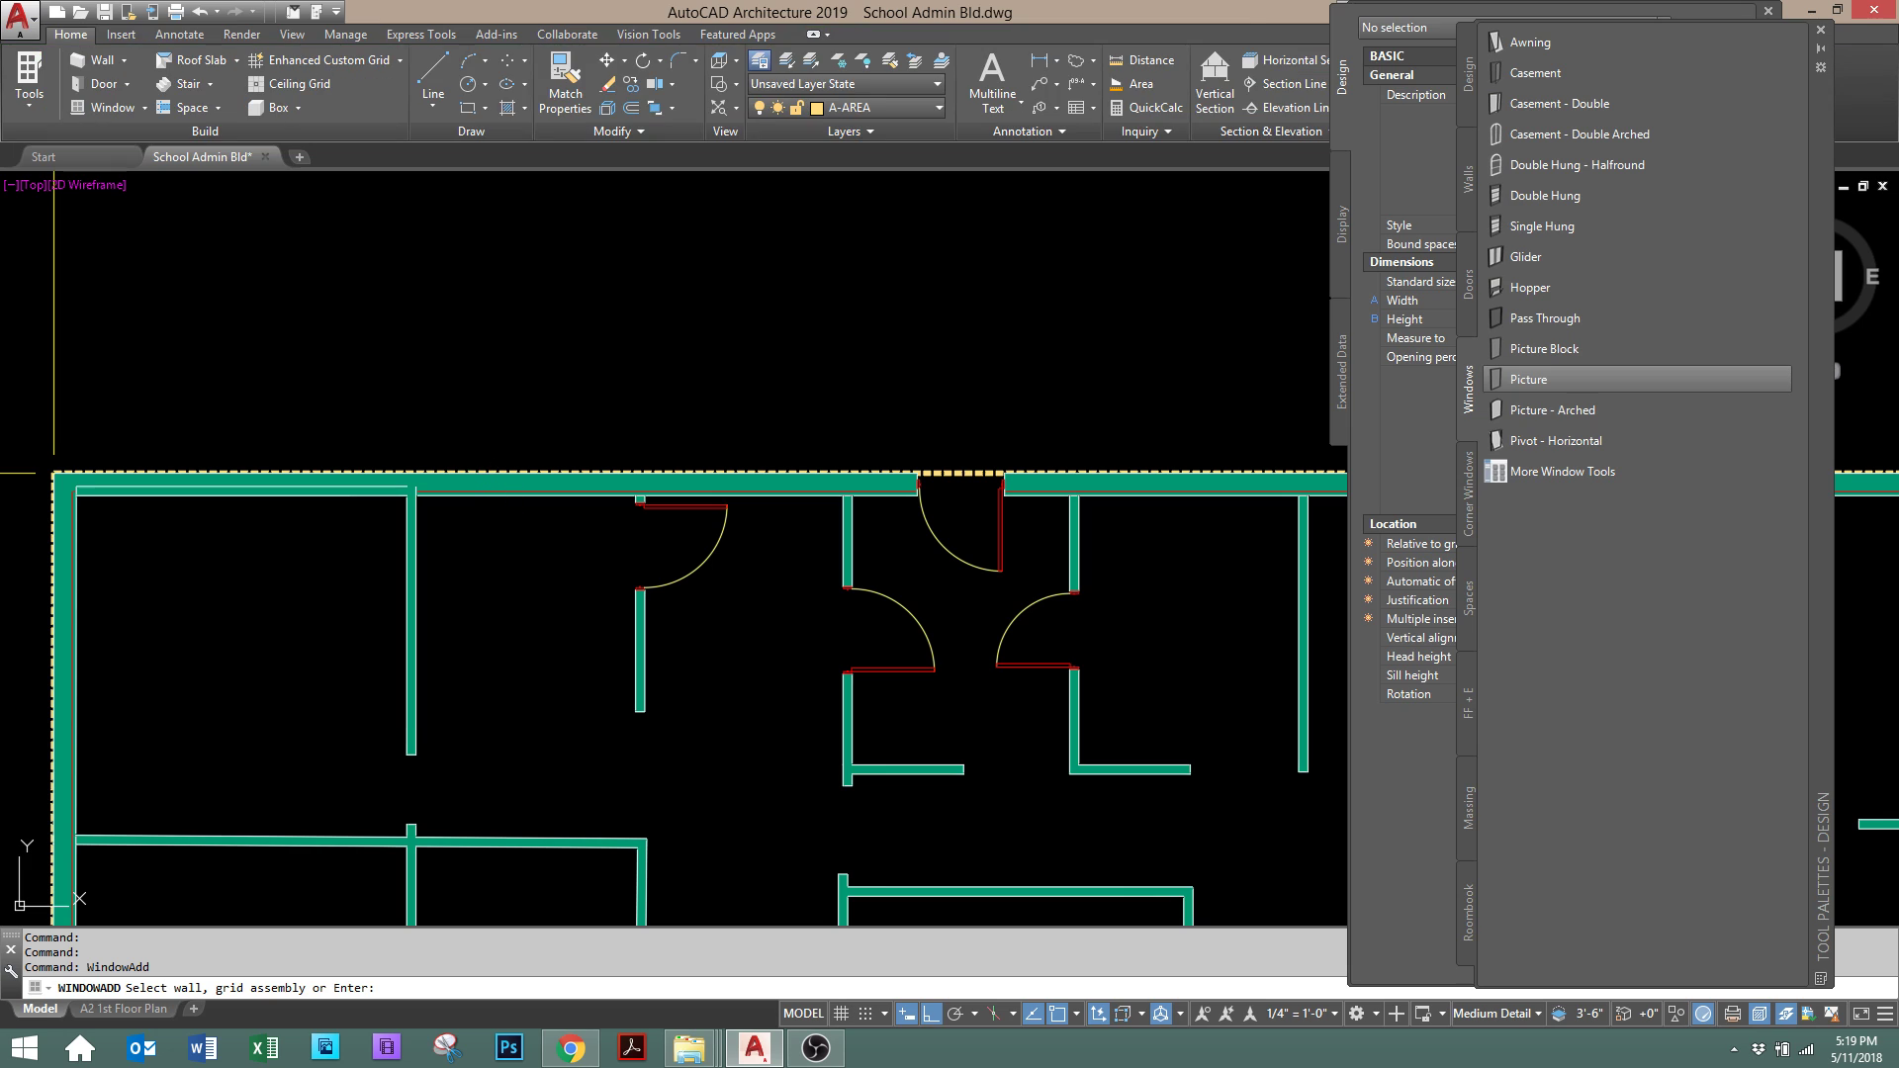
pyautogui.click(515, 482)
pyautogui.click(525, 483)
pyautogui.click(412, 626)
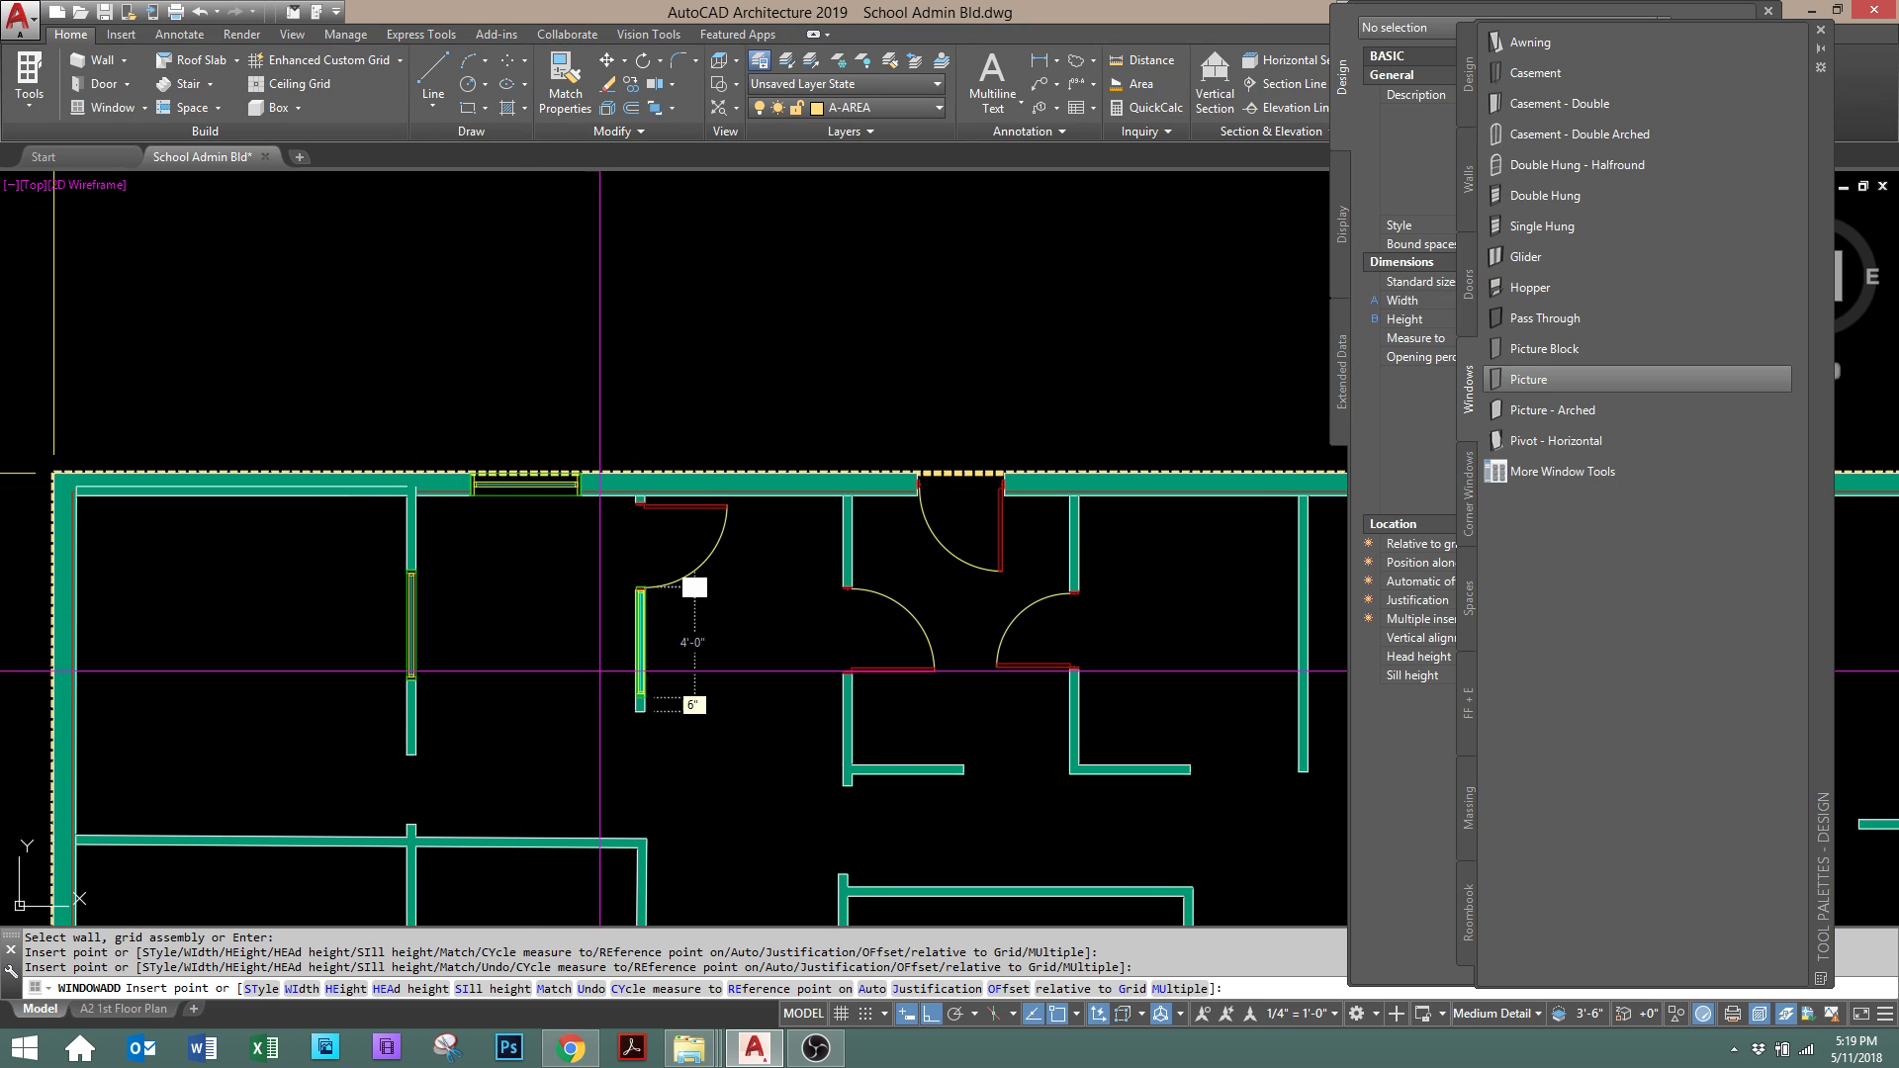
pyautogui.click(525, 842)
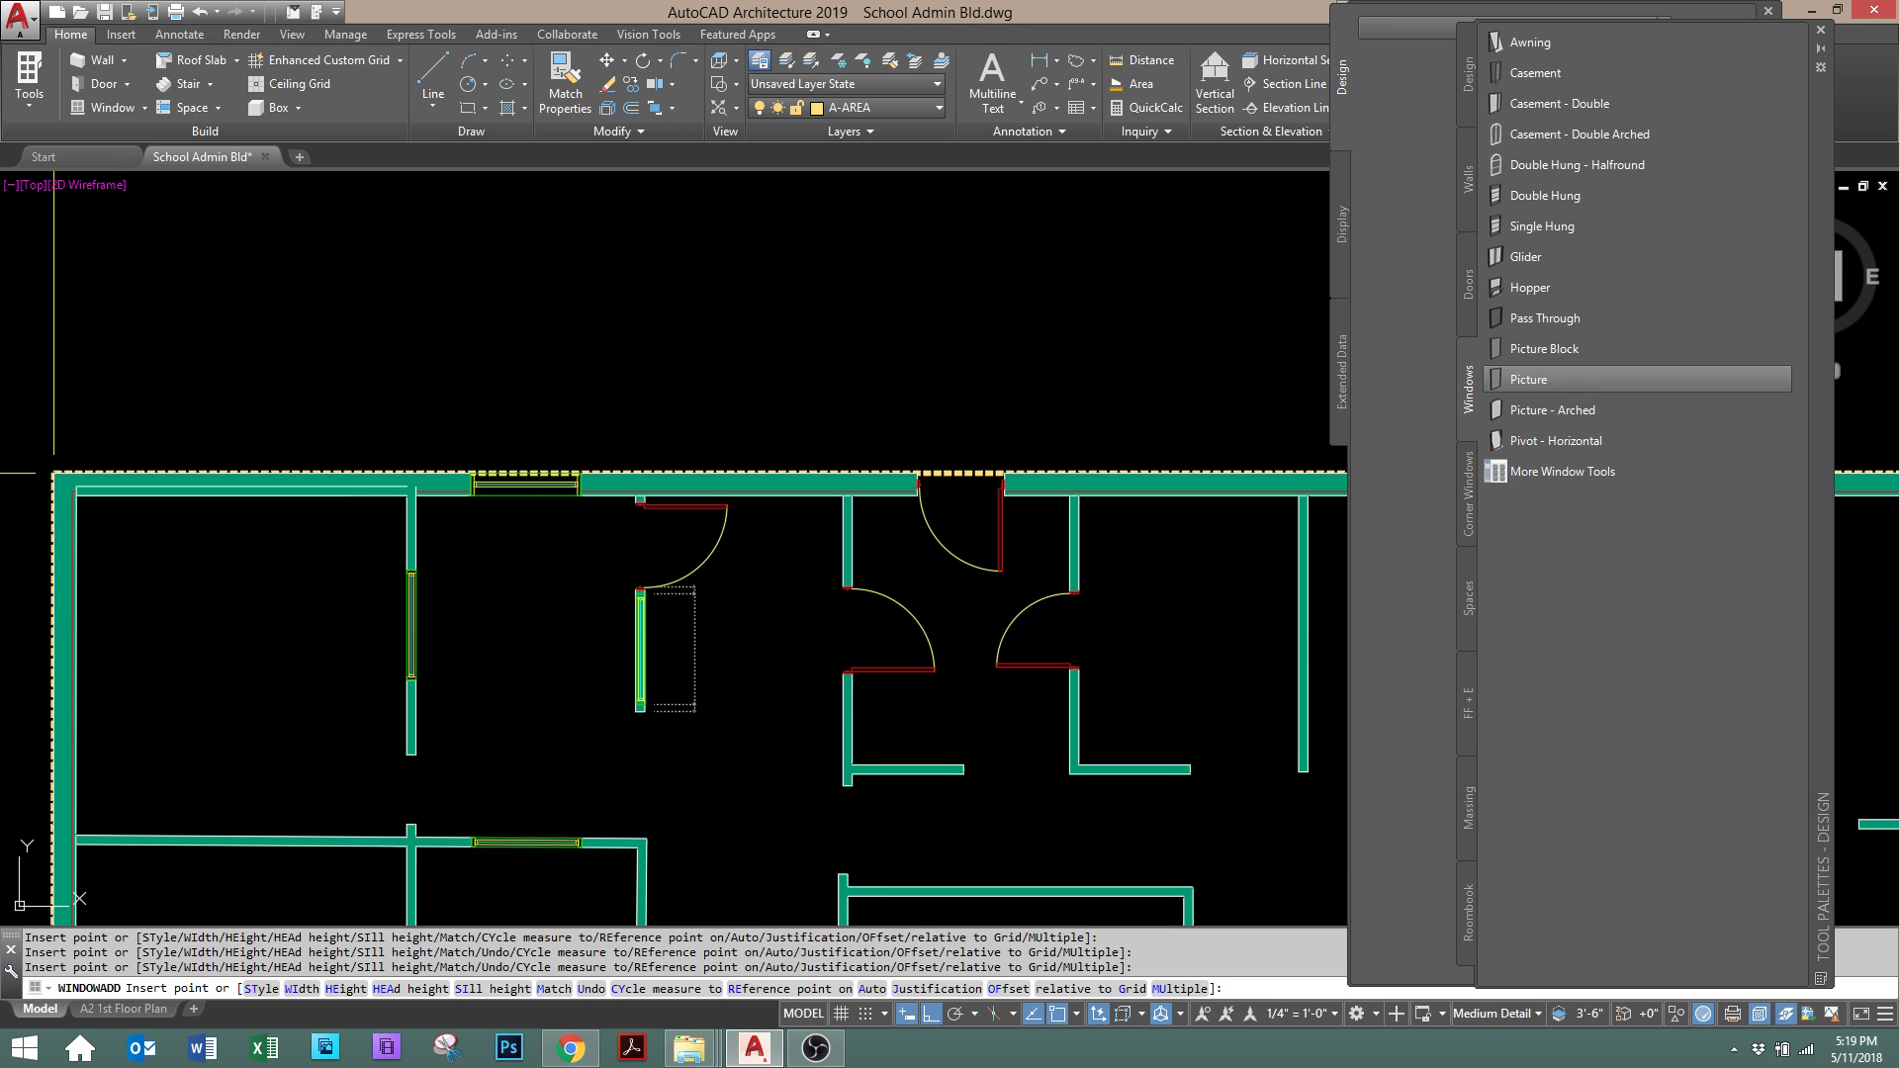
pyautogui.press('Escape')
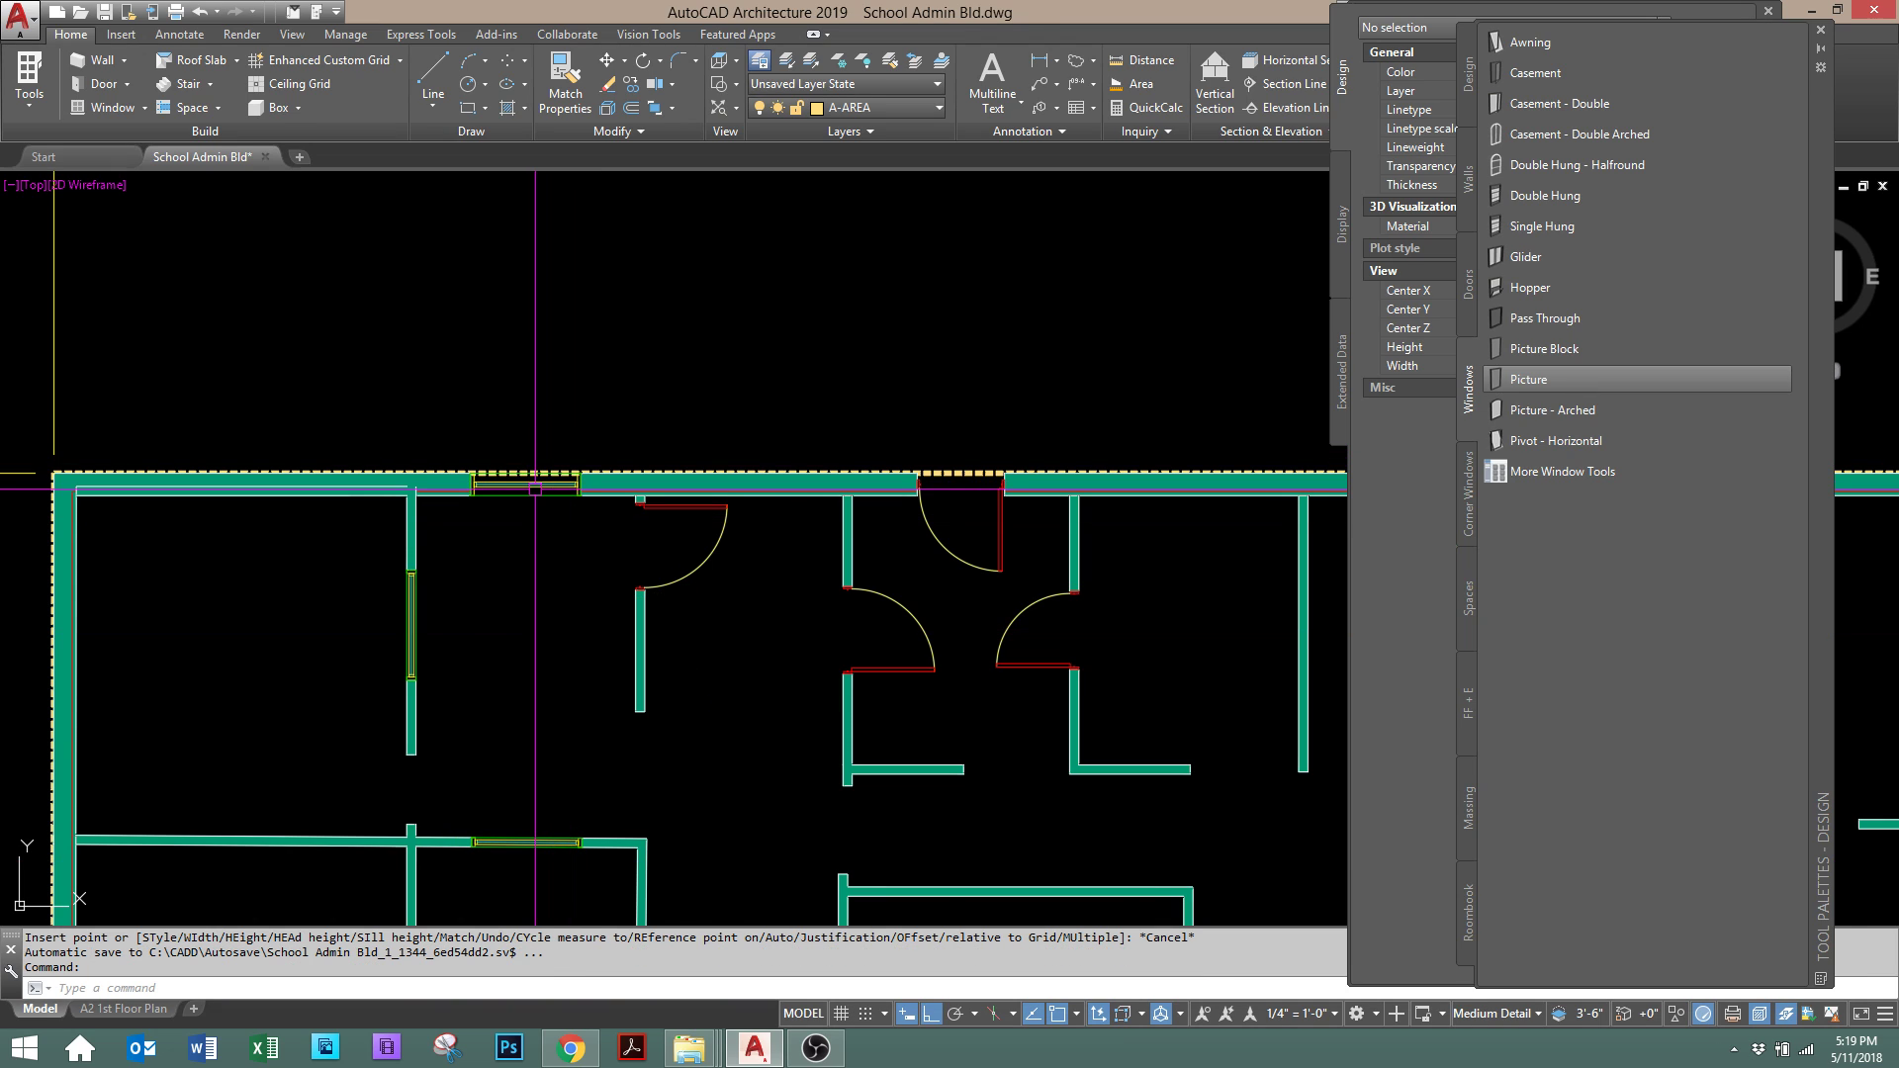
# Set the width of the Picture window in the top exterior wall to 1'-0".
pyautogui.click(535, 487)
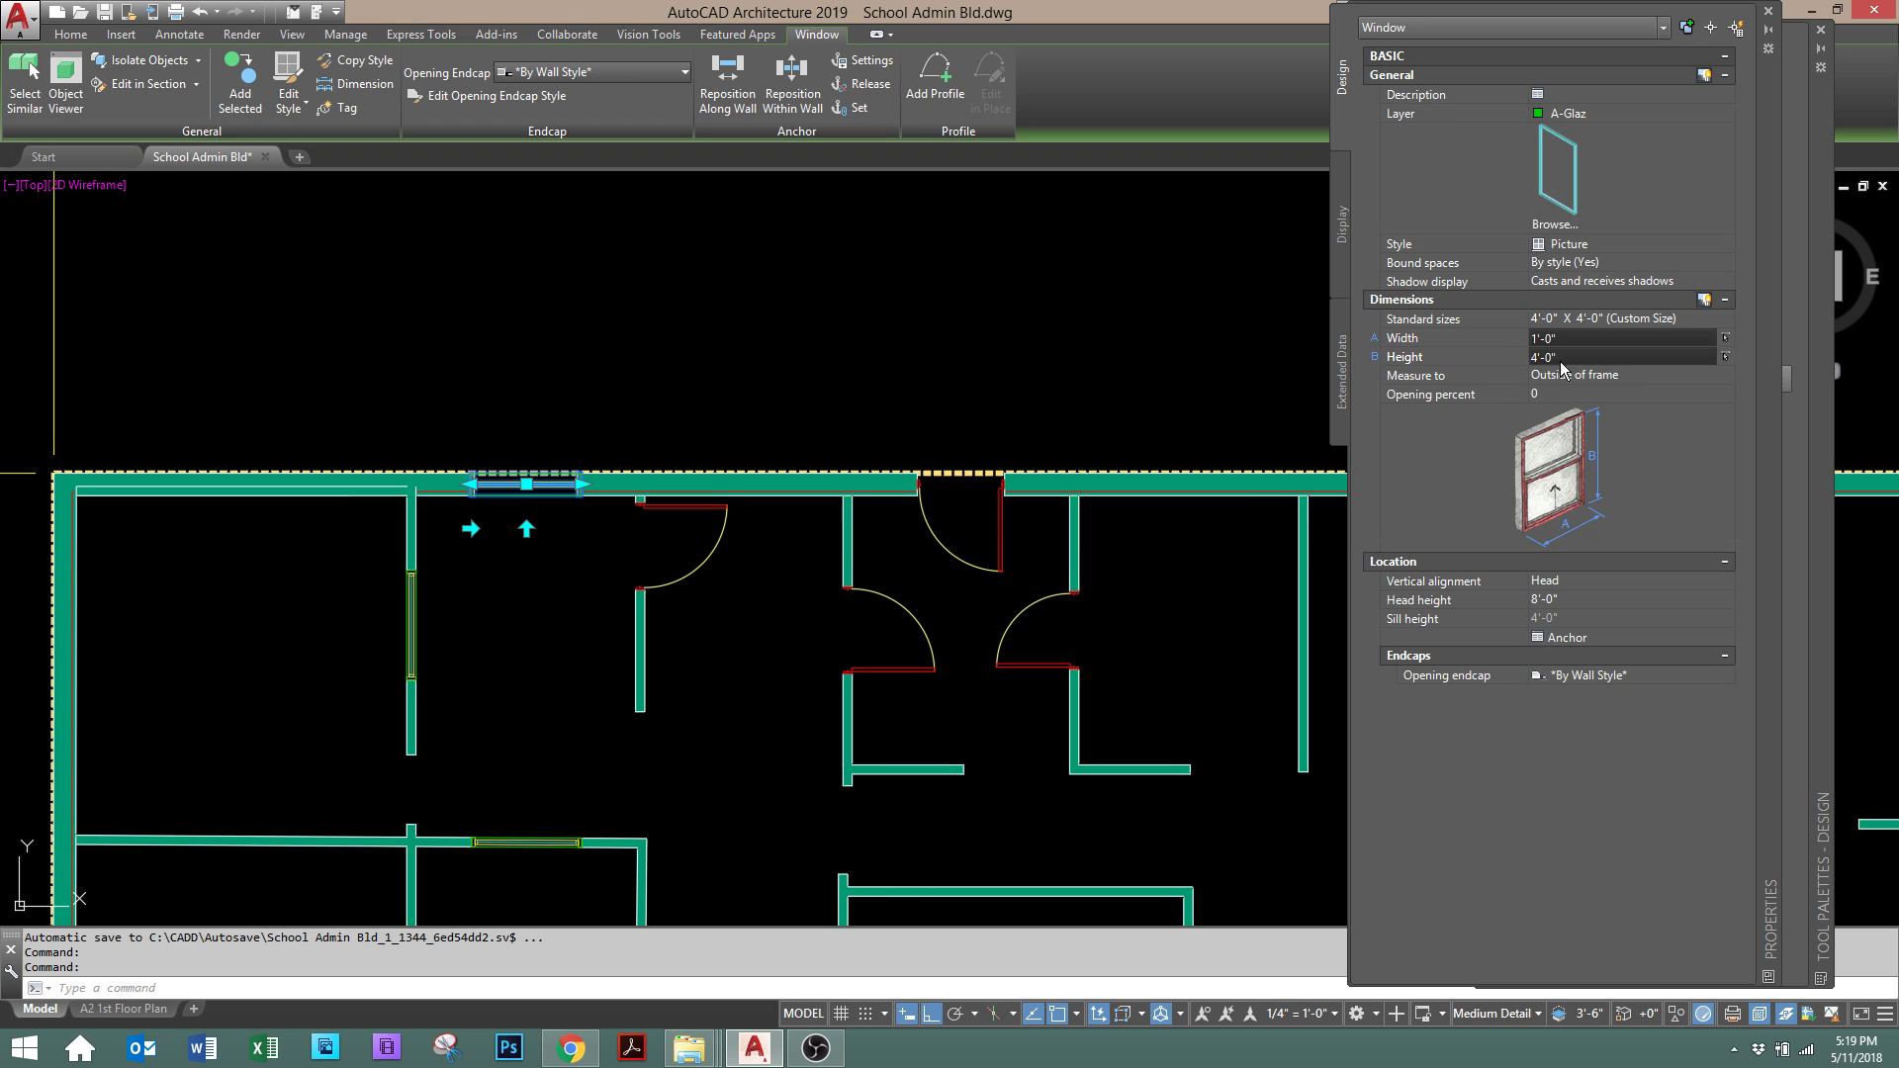
pyautogui.press('Escape')
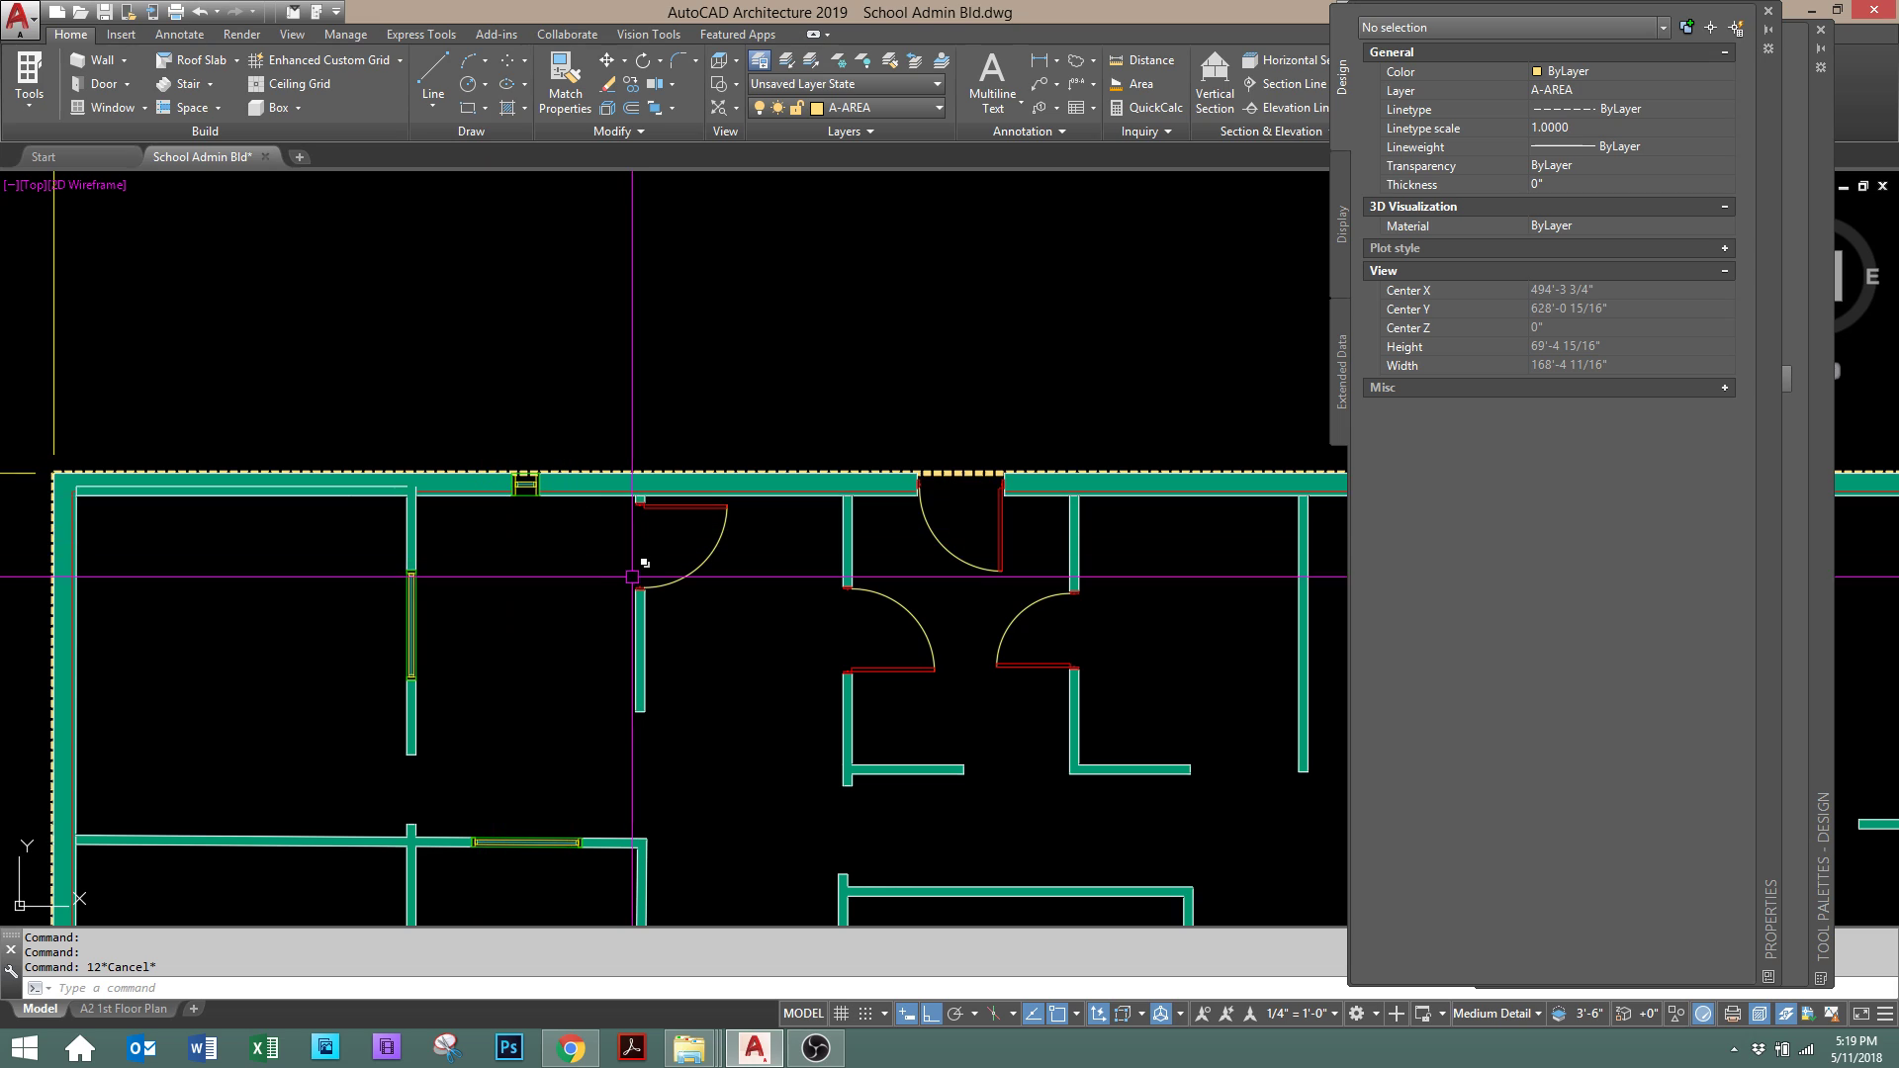
pyautogui.press('Escape')
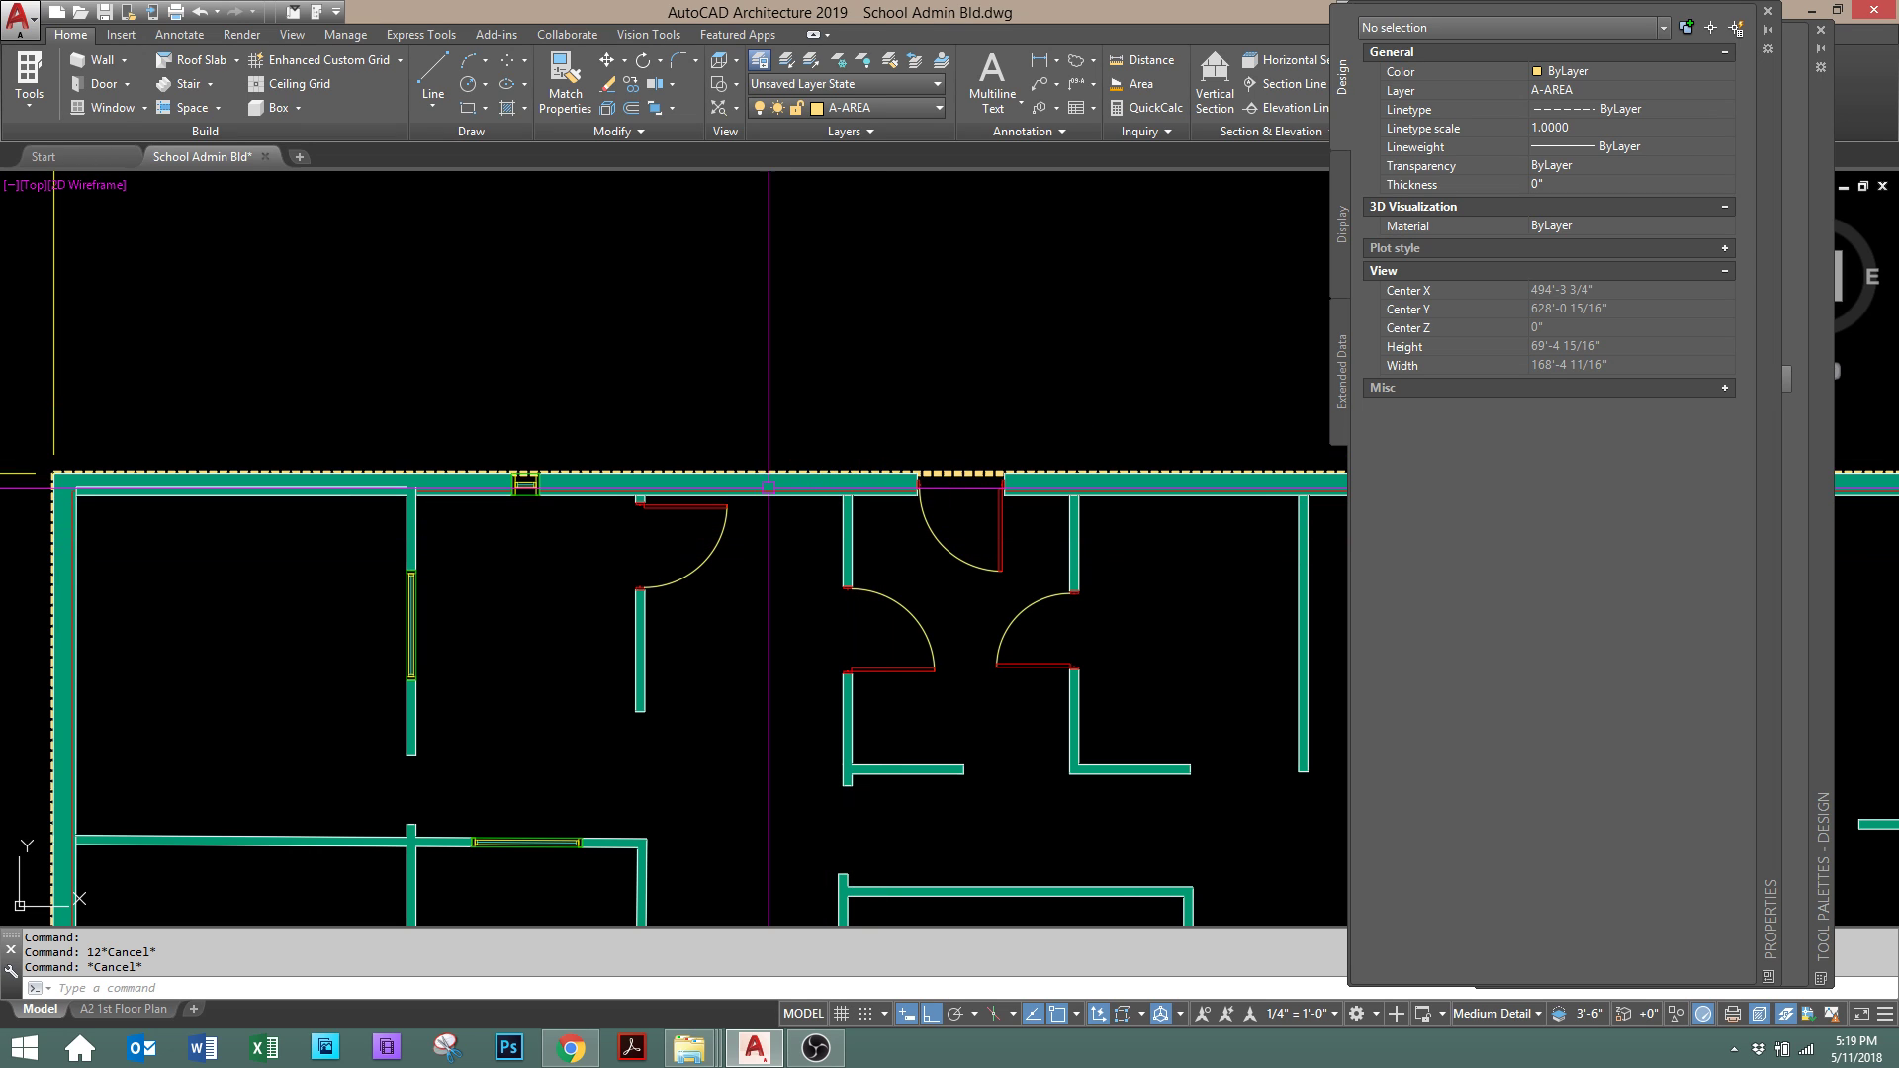
pyautogui.scroll(-2, 722, 426)
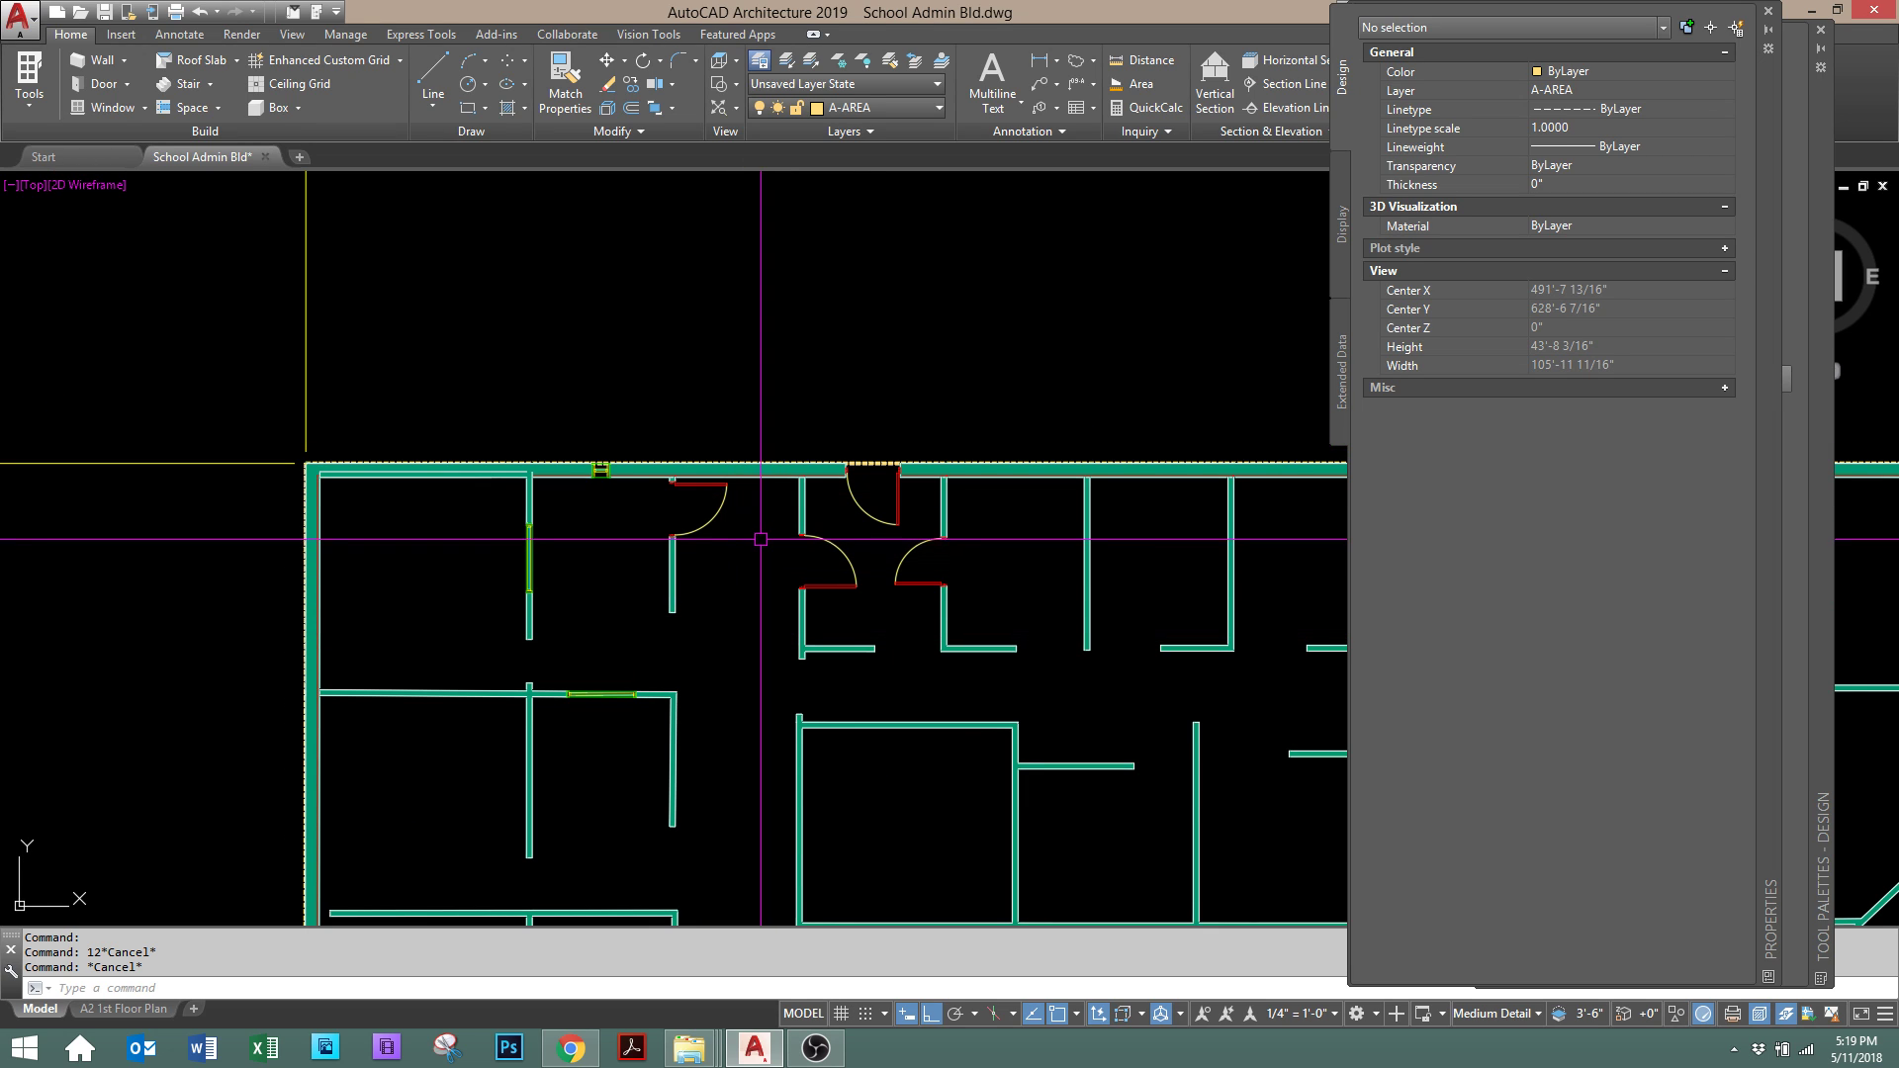
pyautogui.scroll(-2, 642, 525)
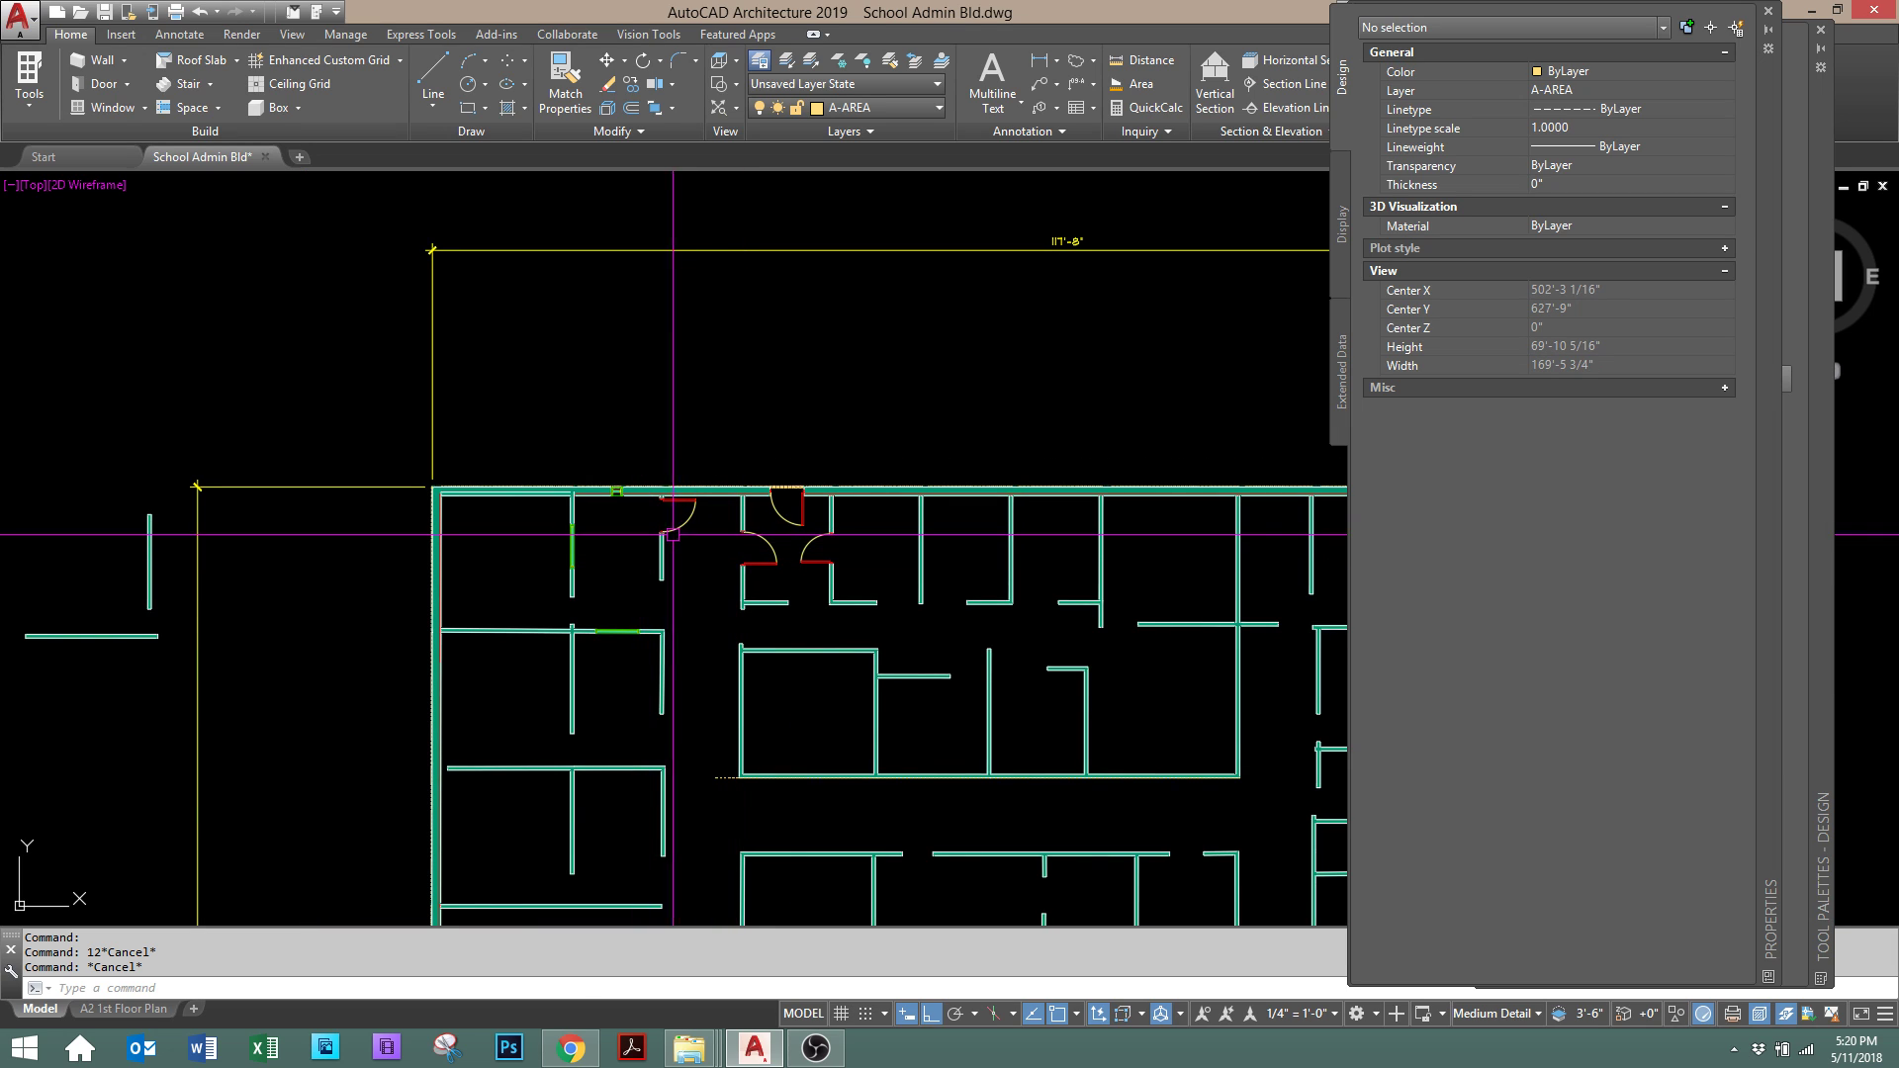